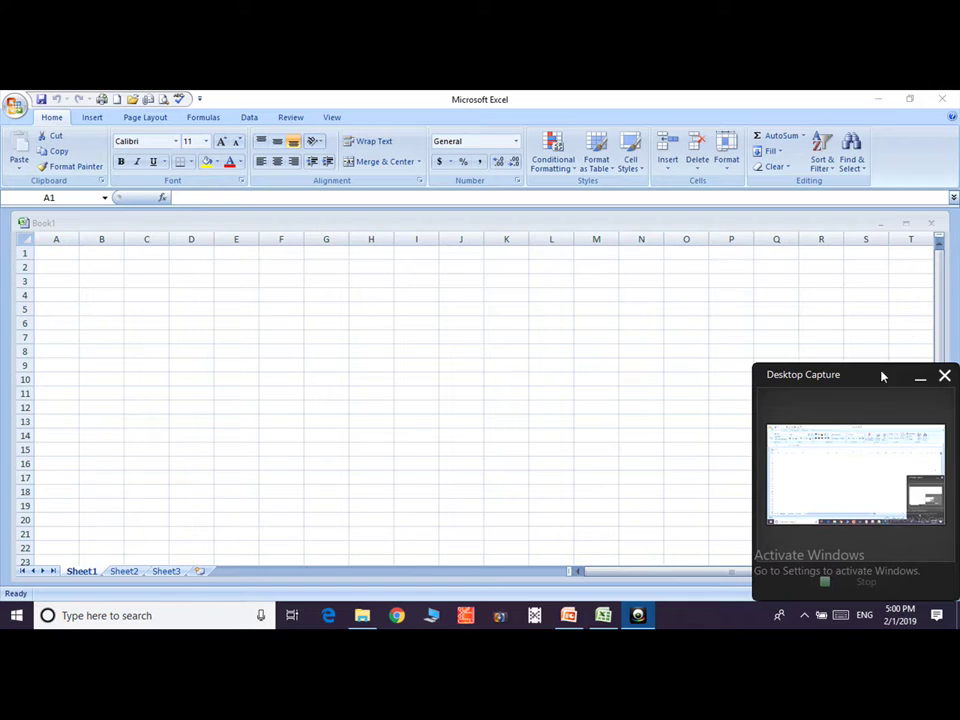
Make the blank Book1 workbook the active window, no longer covered by the capture window.
{"action": "left_click", "coordinate": [921, 378]}
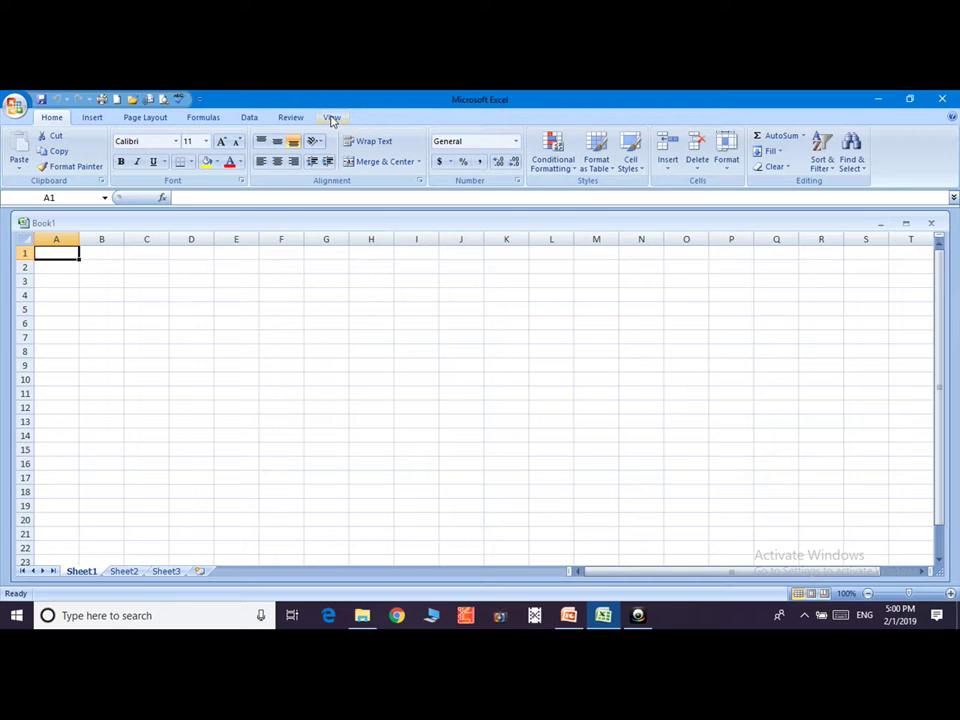
Show Sheet1 in Page Layout view with rulers, page edges and an empty header area.
{"action": "left_click", "coordinate": [333, 120]}
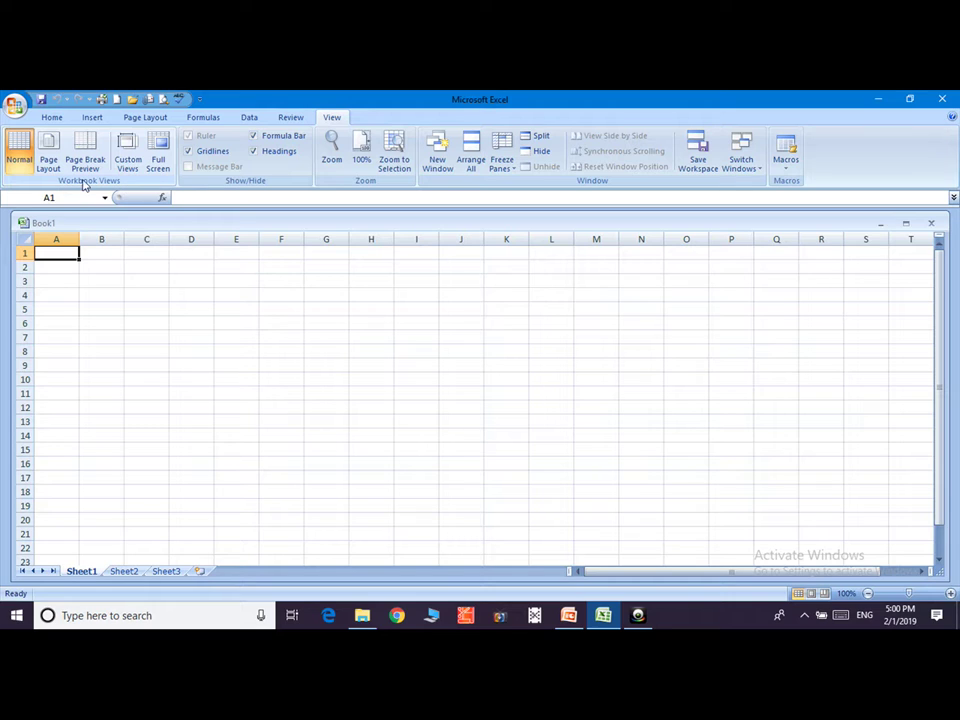
{"action": "left_click", "coordinate": [25, 172]}
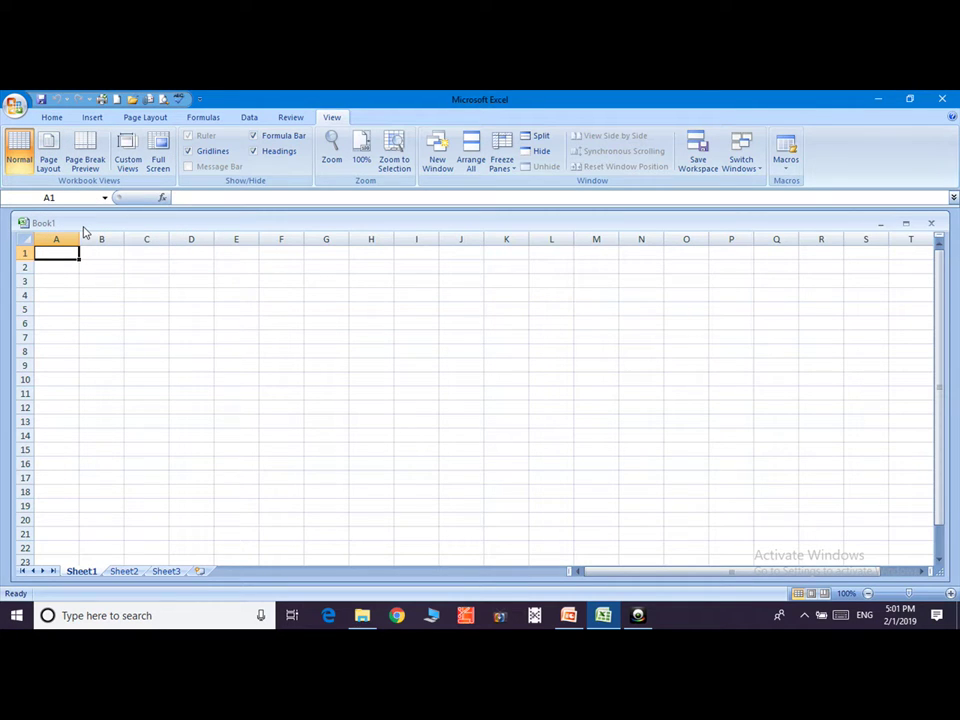
{"action": "left_click", "coordinate": [48, 152]}
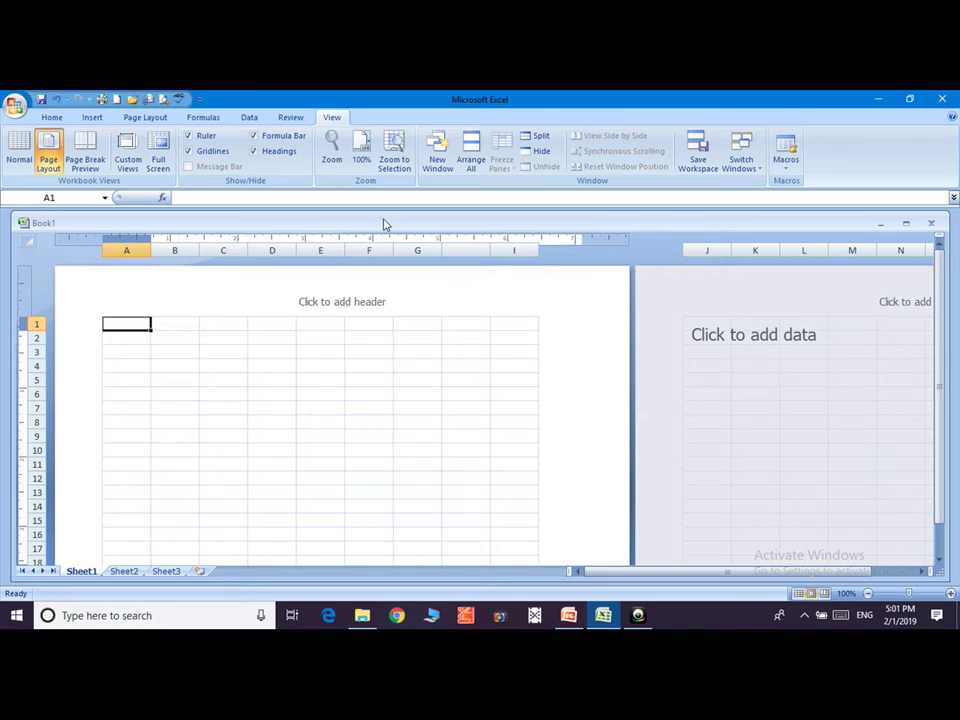
Zoom to the selection, set the zoom to 50%, then return to Normal view.
{"action": "left_click", "coordinate": [363, 160]}
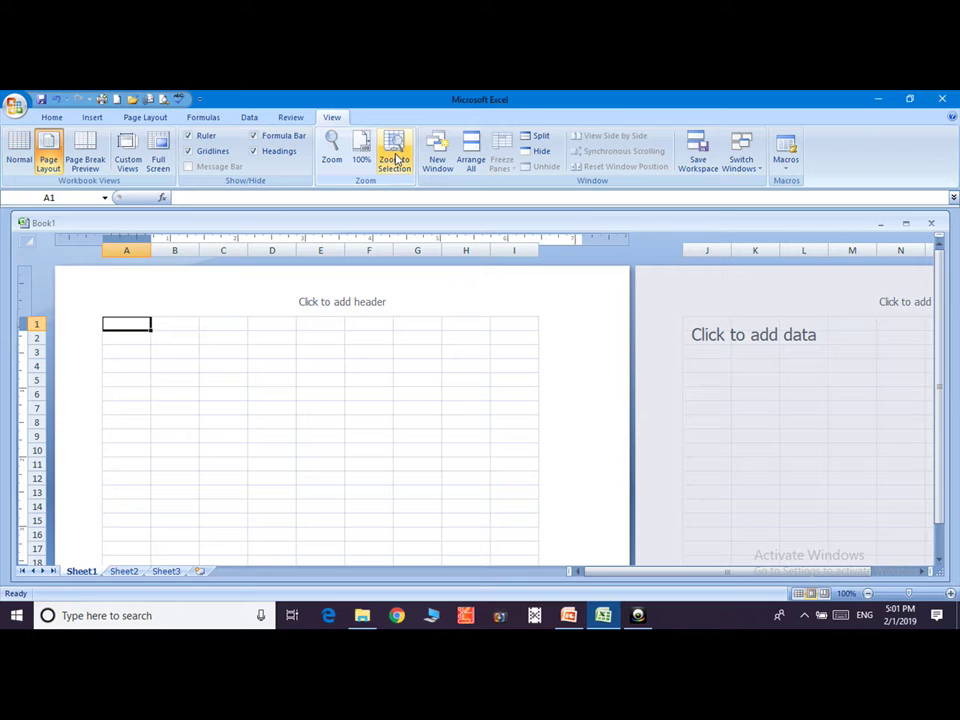
{"action": "left_click", "coordinate": [396, 153]}
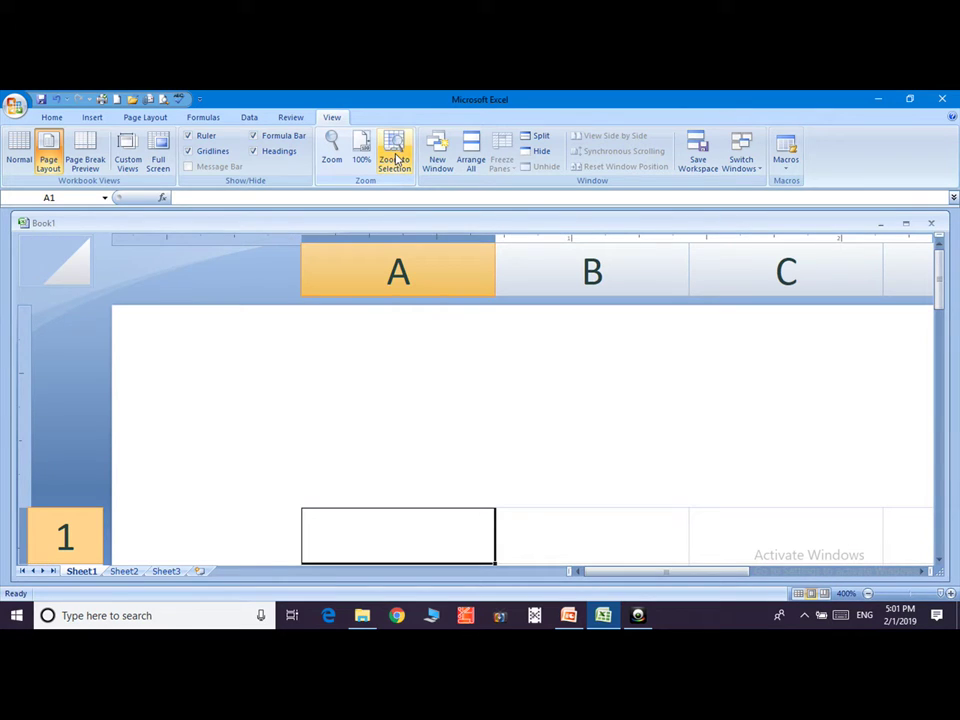
{"action": "left_click", "coordinate": [333, 153]}
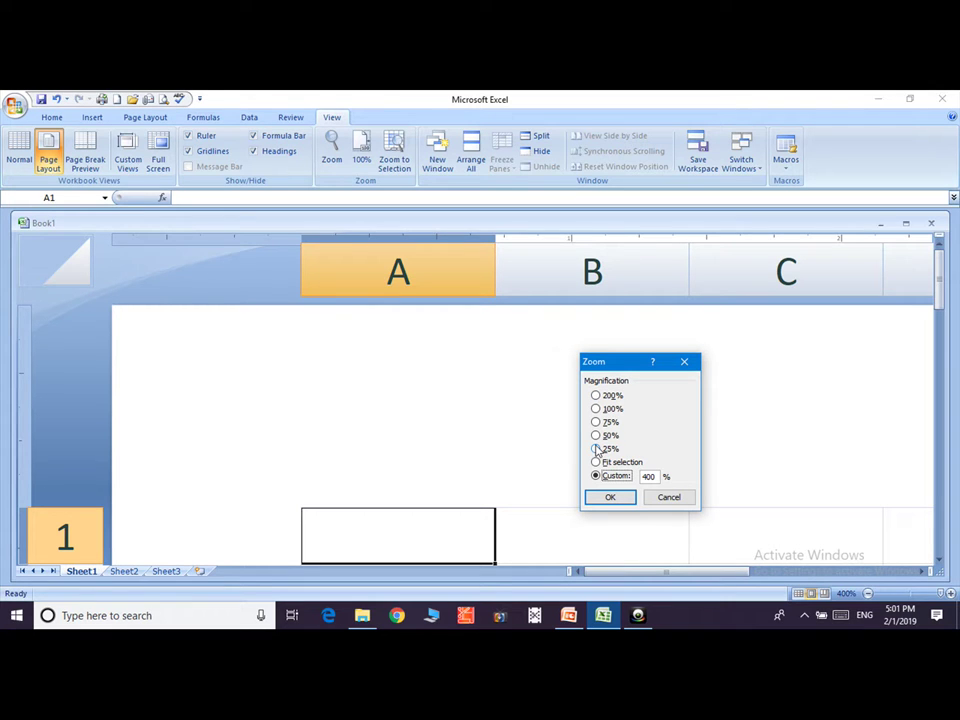
{"action": "left_click", "coordinate": [596, 436]}
{"action": "left_click", "coordinate": [610, 497]}
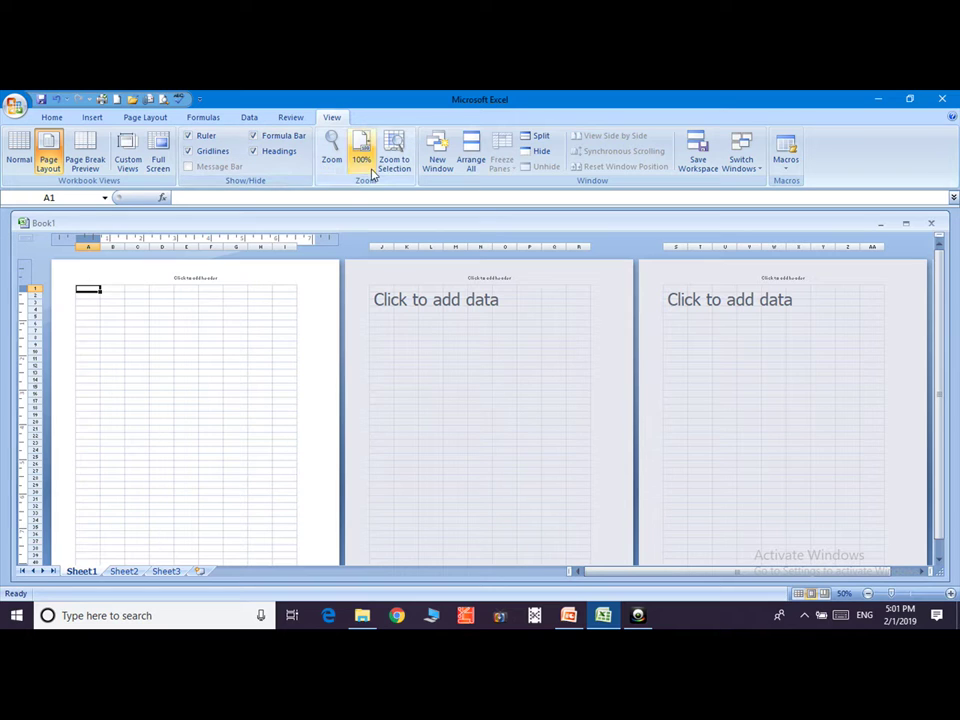
{"action": "left_click", "coordinate": [22, 155]}
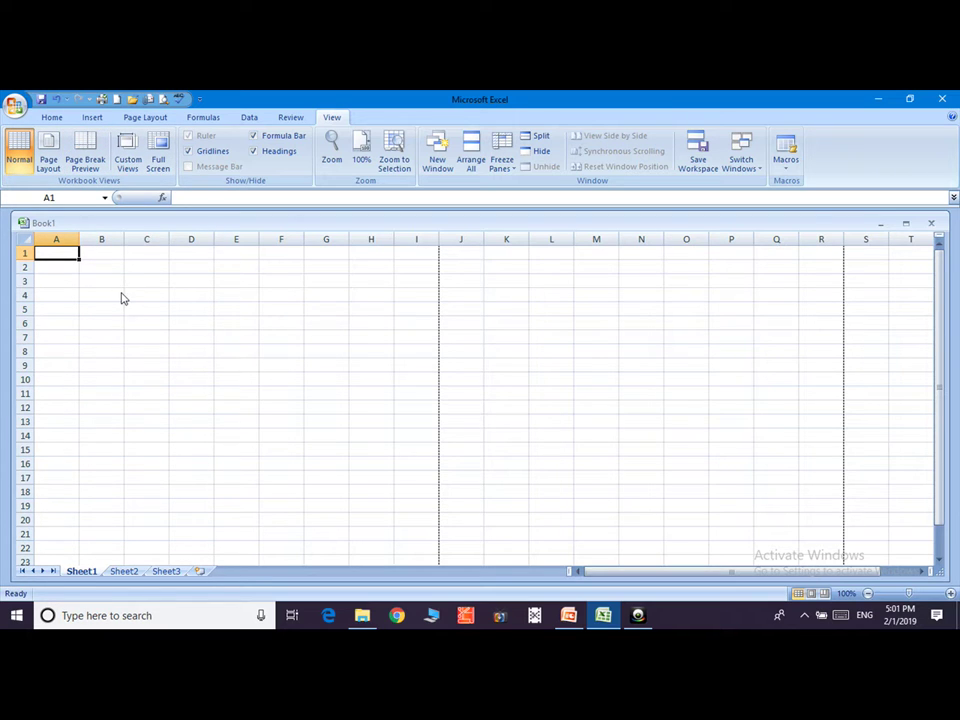
{"action": "mouse_move", "coordinate": [120, 295]}
{"action": "left_mouse_down"}
{"action": "mouse_move", "coordinate": [366, 414]}
{"action": "mouse_move", "coordinate": [367, 432]}
{"action": "left_mouse_up"}
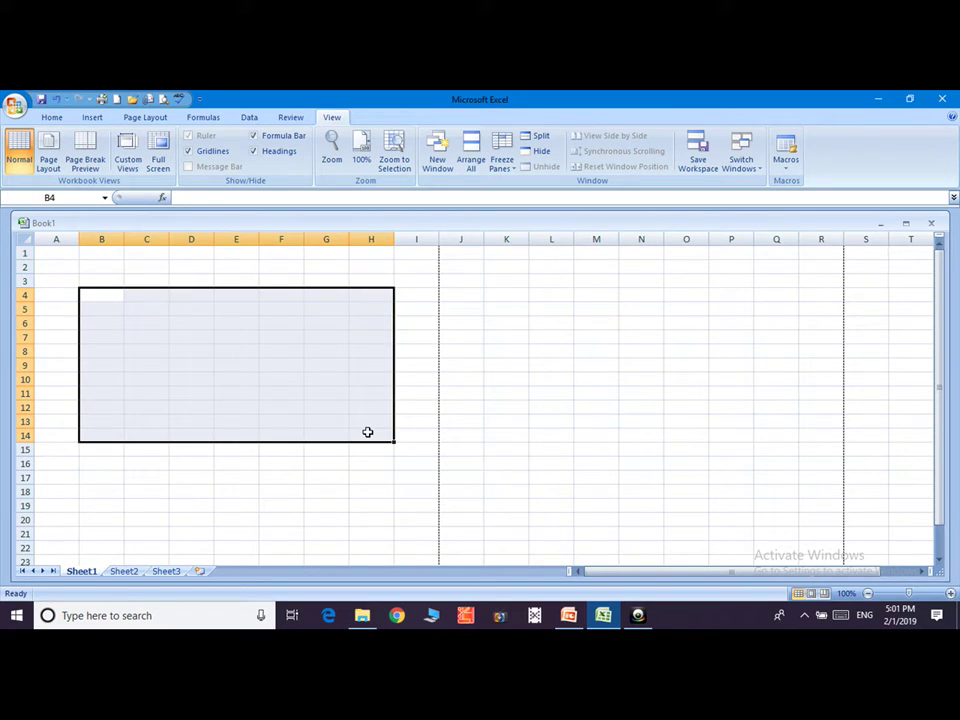
{"action": "left_click", "coordinate": [88, 160]}
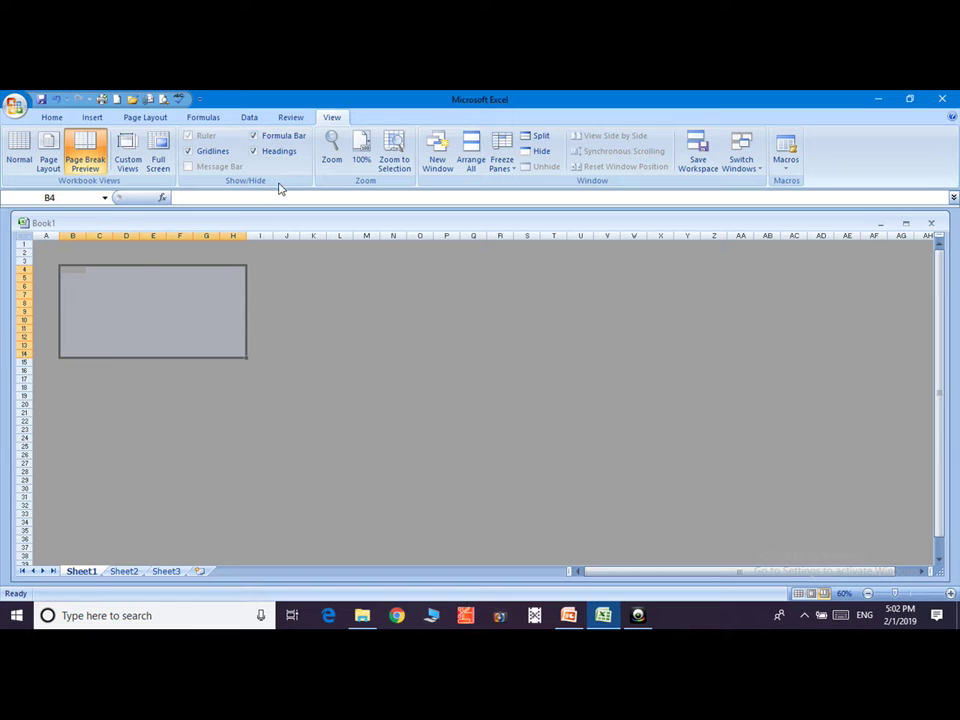
{"action": "left_click", "coordinate": [19, 150]}
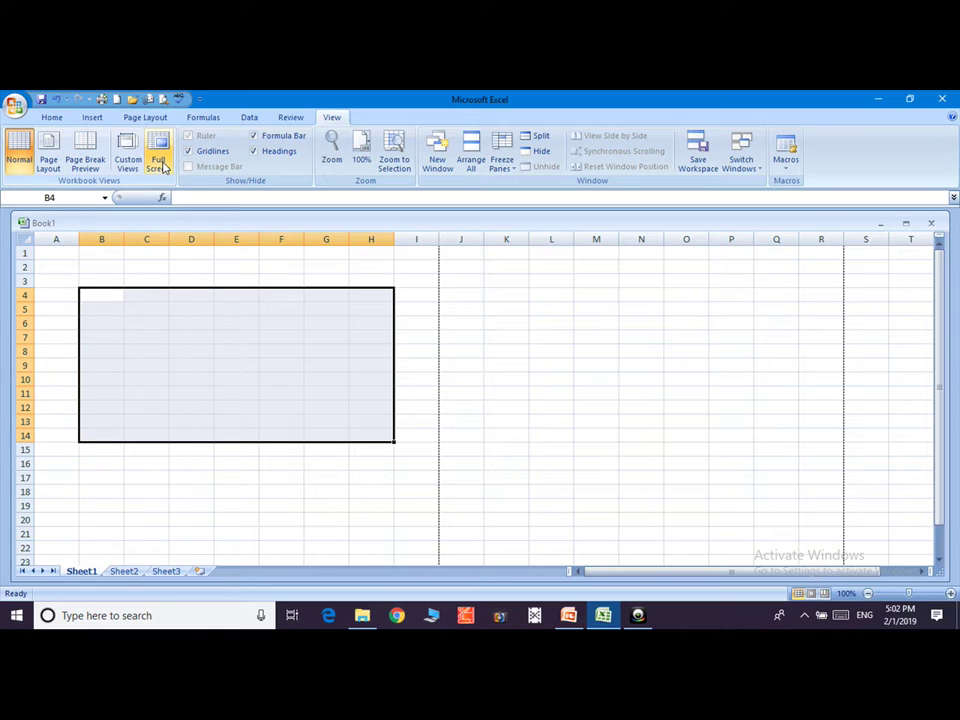
{"action": "left_click", "coordinate": [161, 165]}
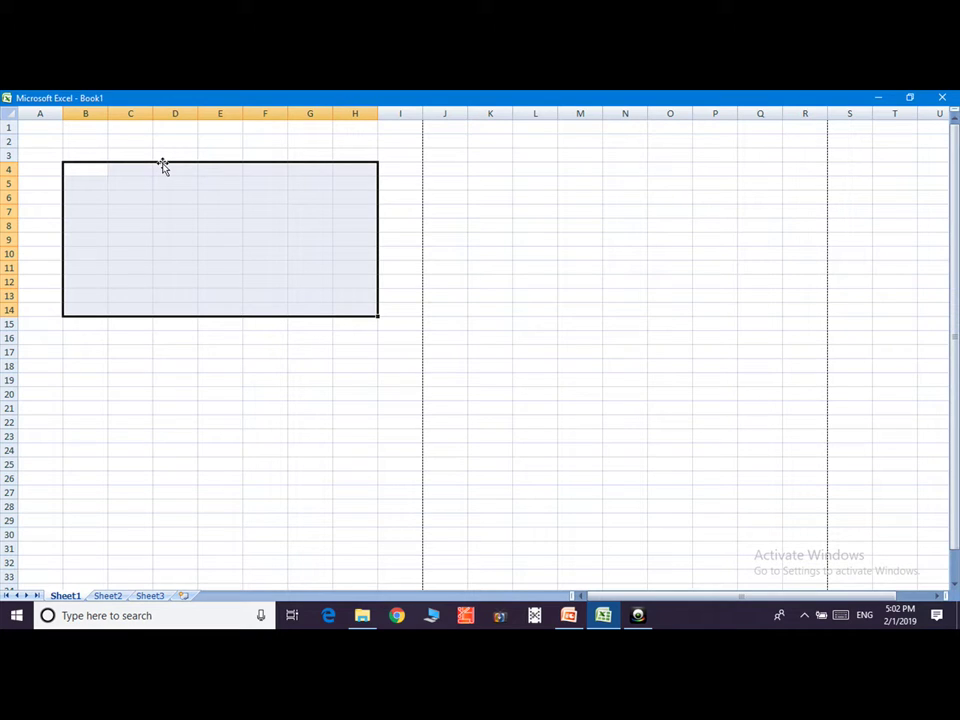
{"action": "key", "text": "Escape"}
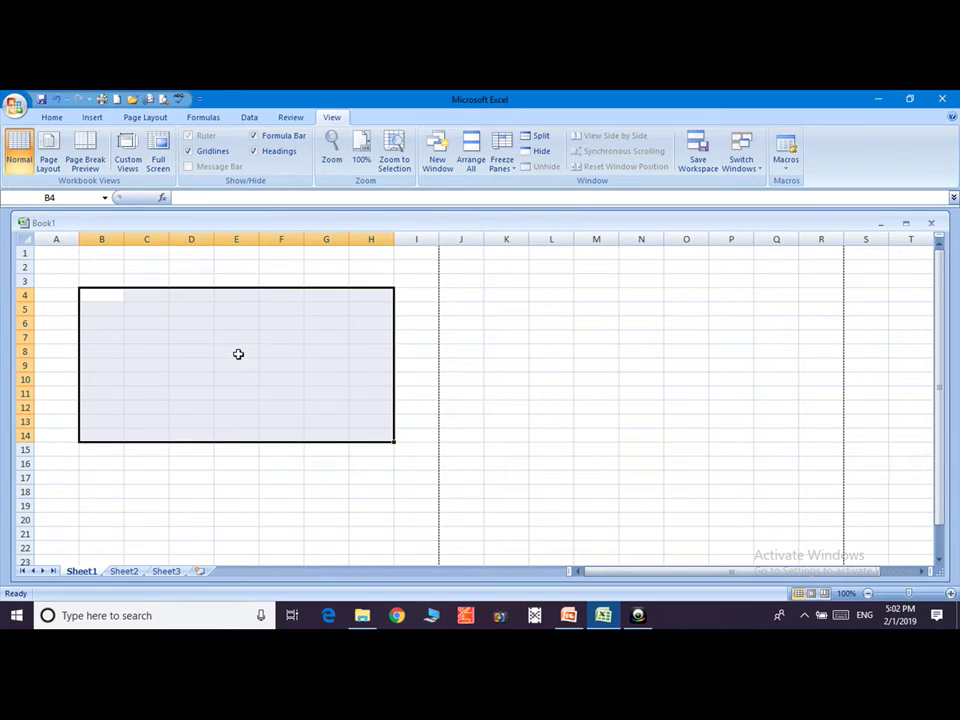
Enter 'zdfgas' in cell E13 and select the range D8:G17.
{"action": "left_click", "coordinate": [240, 417]}
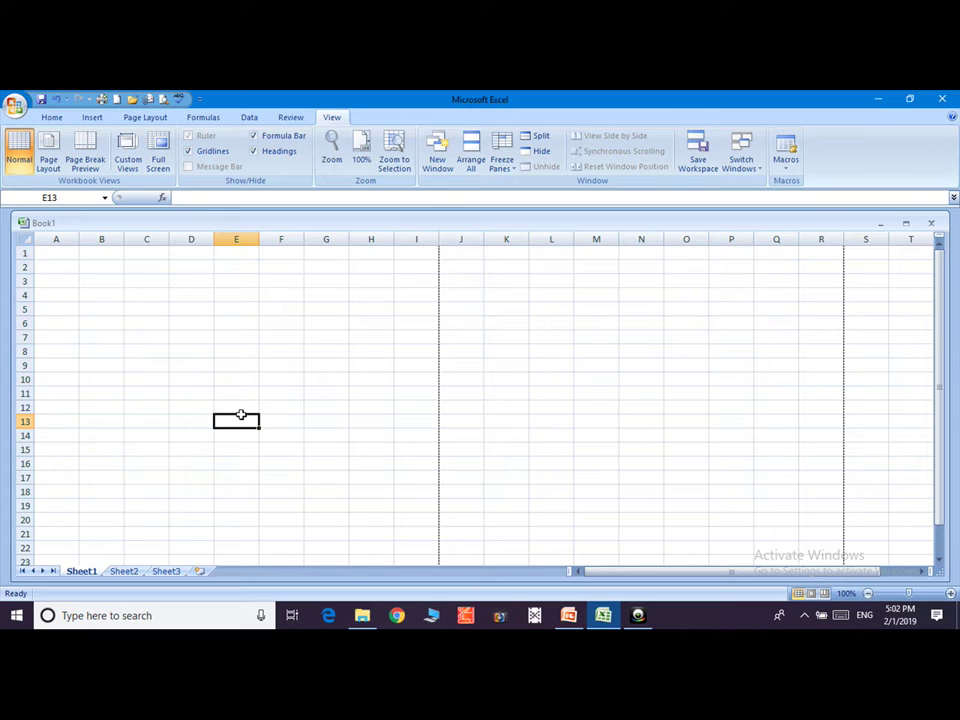
{"action": "type", "text": "zdfgas"}
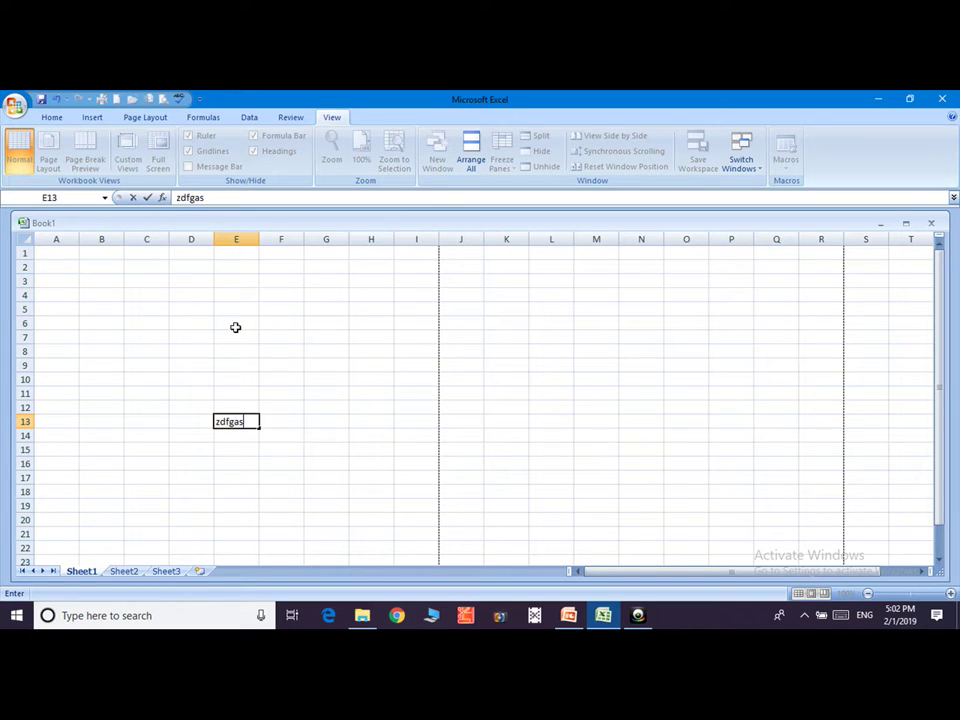
{"action": "left_click_drag", "start_coordinate": [174, 354], "coordinate": [311, 474]}
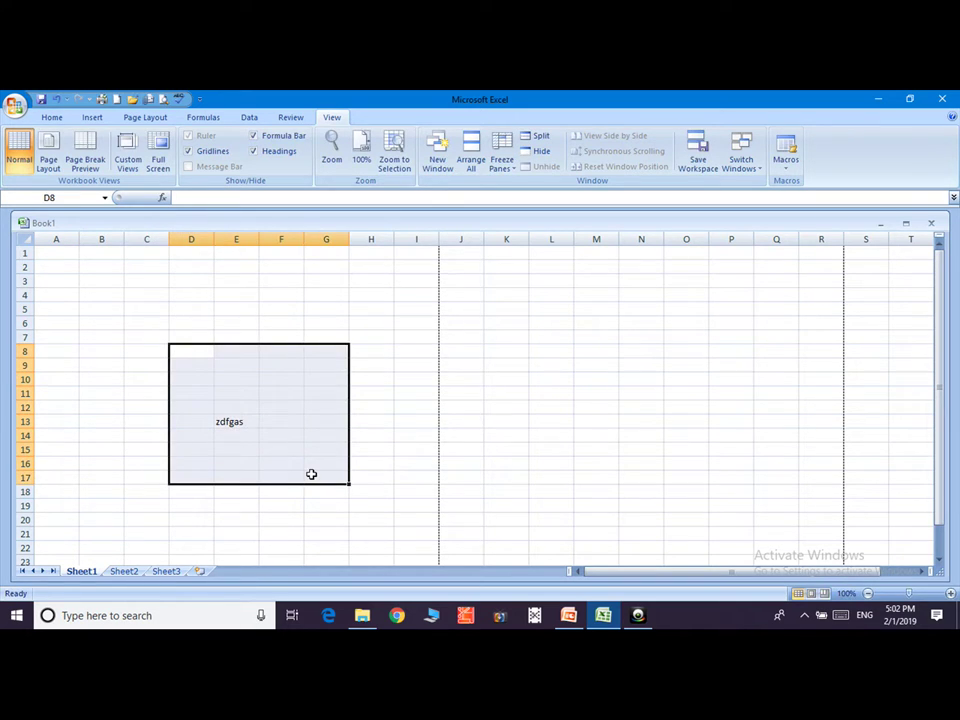
Save the current layout as a custom view named 'a'.
{"action": "left_click", "coordinate": [127, 152]}
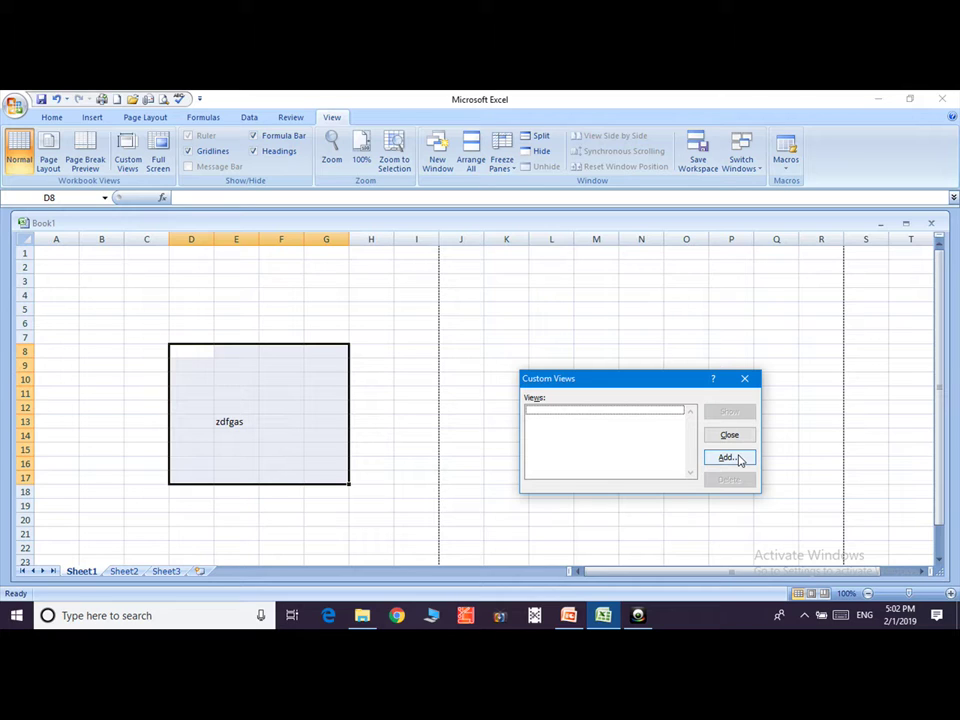
{"action": "left_click", "coordinate": [740, 459]}
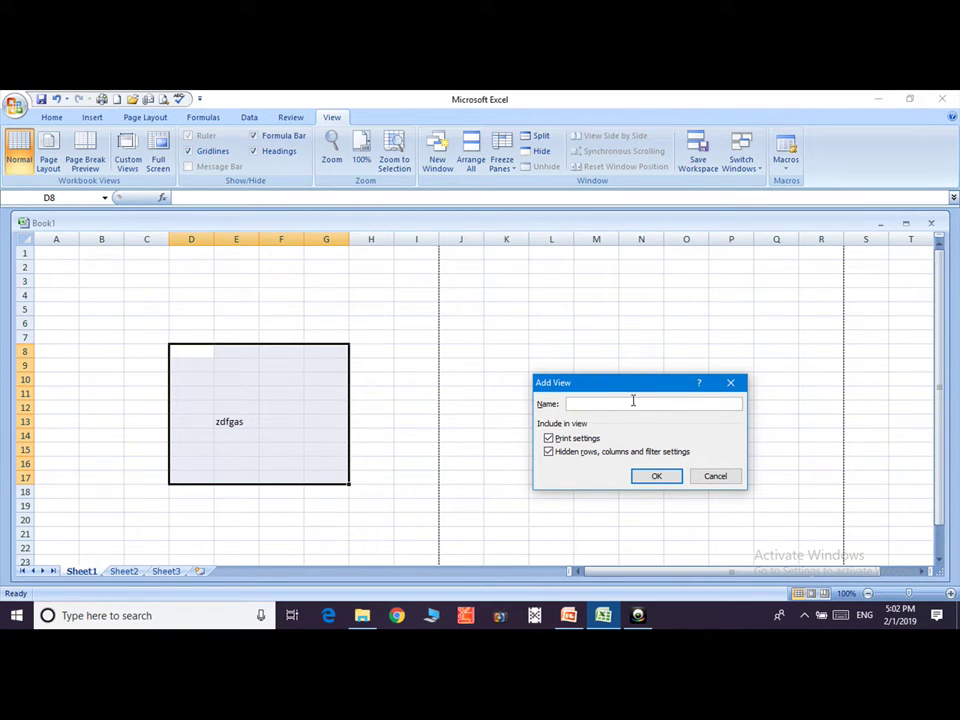
{"action": "type", "text": "s"}
{"action": "key", "text": "BackSpace"}
{"action": "type", "text": "a"}
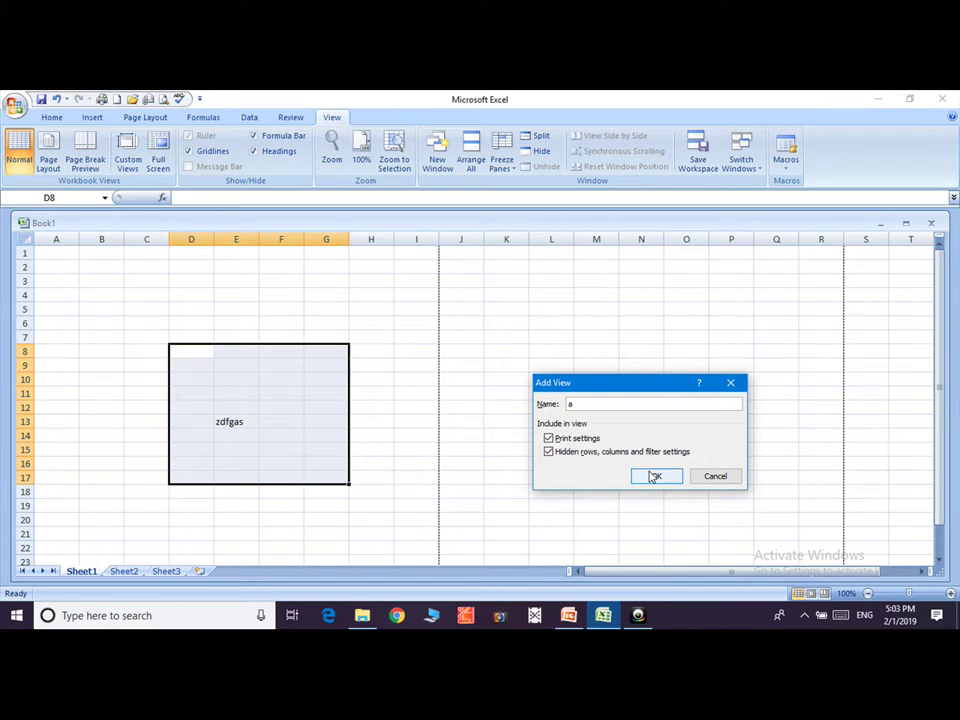
{"action": "left_click", "coordinate": [655, 476]}
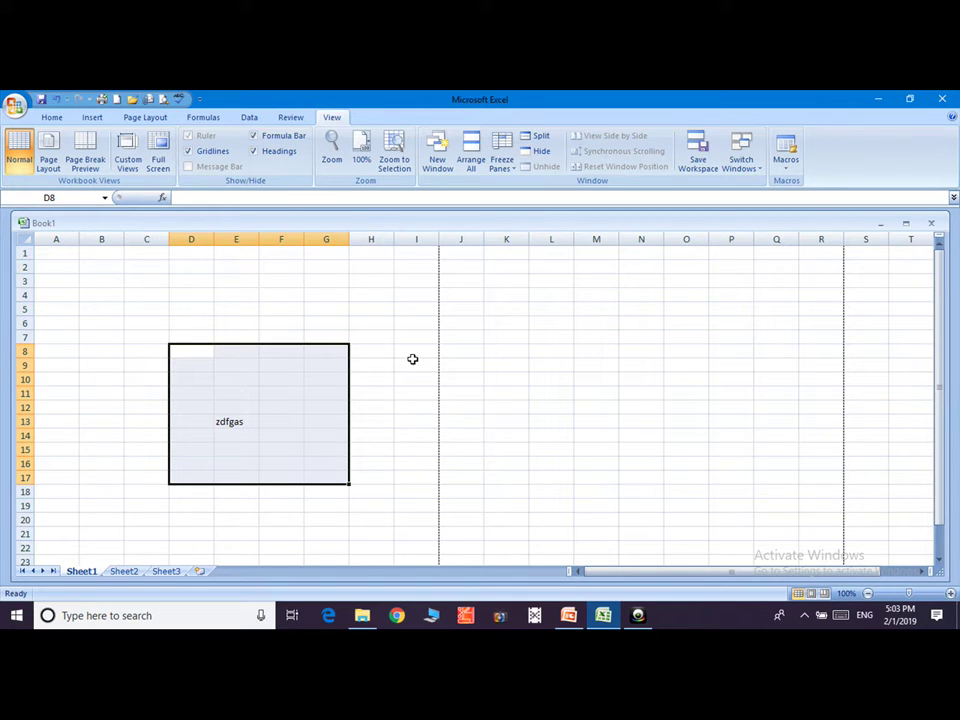
Draw a blue rounded rectangle over column J, rows 7 to 16.
{"action": "left_click_drag", "start_coordinate": [411, 362], "coordinate": [528, 468]}
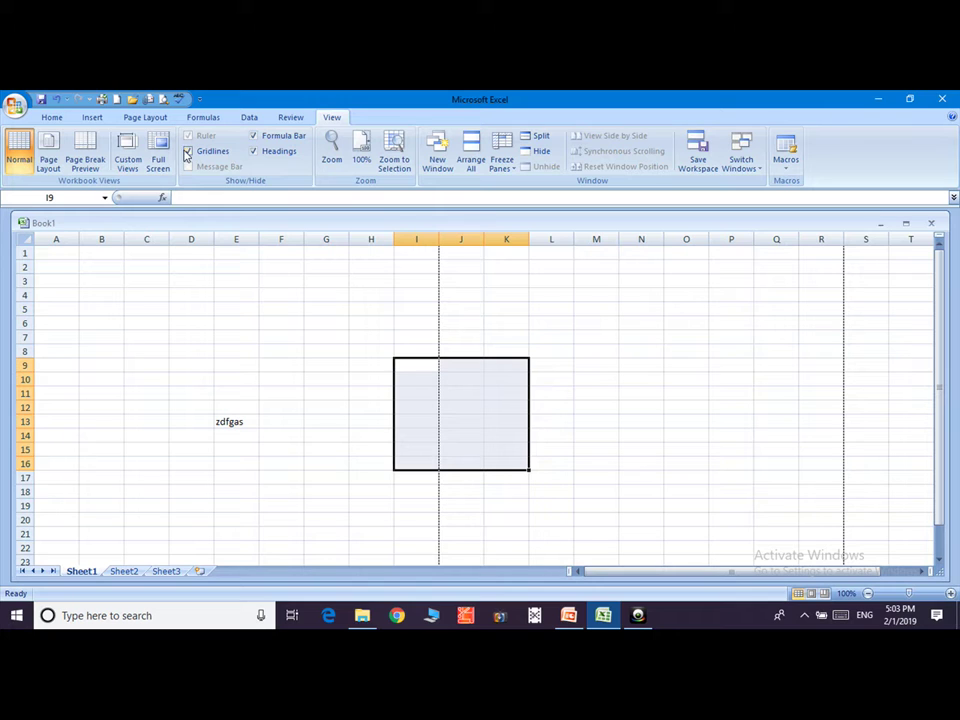
{"action": "left_click", "coordinate": [93, 119]}
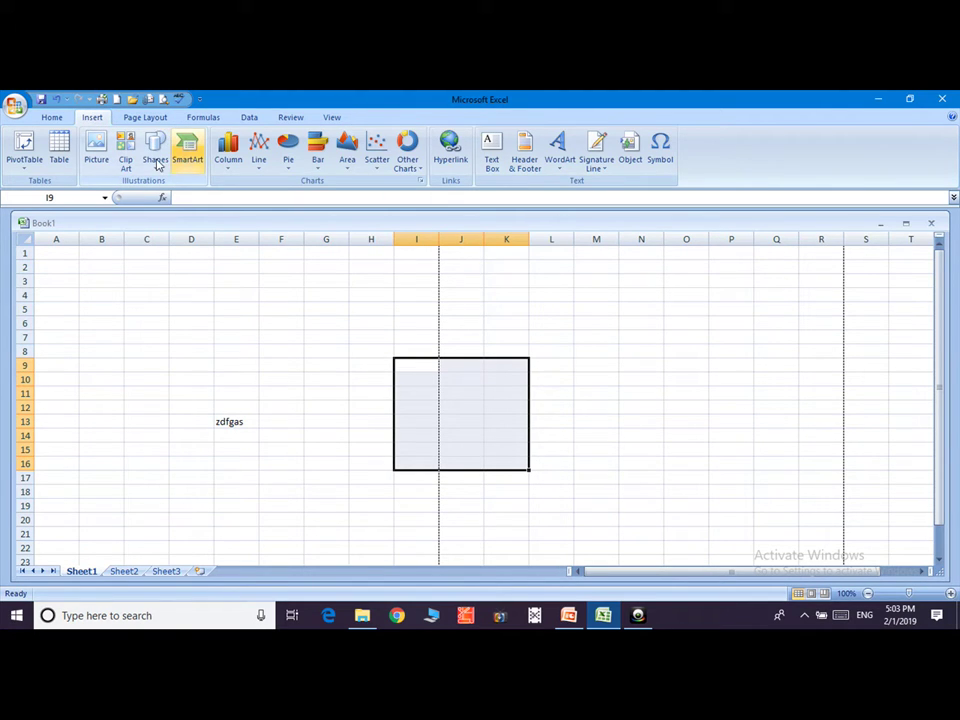
{"action": "left_click", "coordinate": [155, 160]}
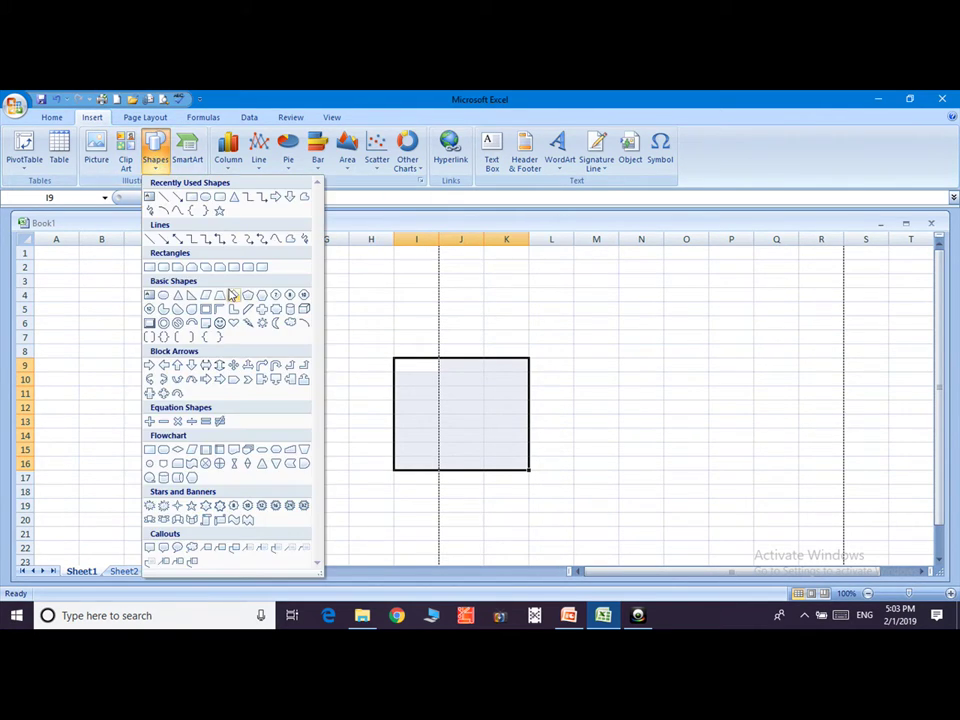
{"action": "left_click", "coordinate": [247, 267]}
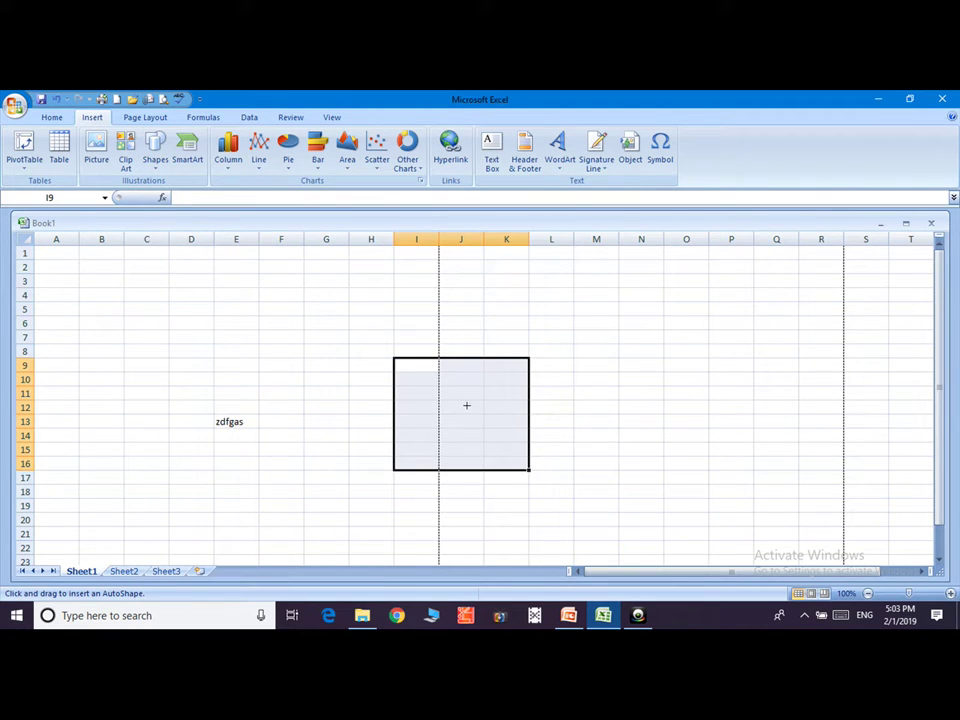
{"action": "left_click_drag", "start_coordinate": [378, 337], "coordinate": [522, 466]}
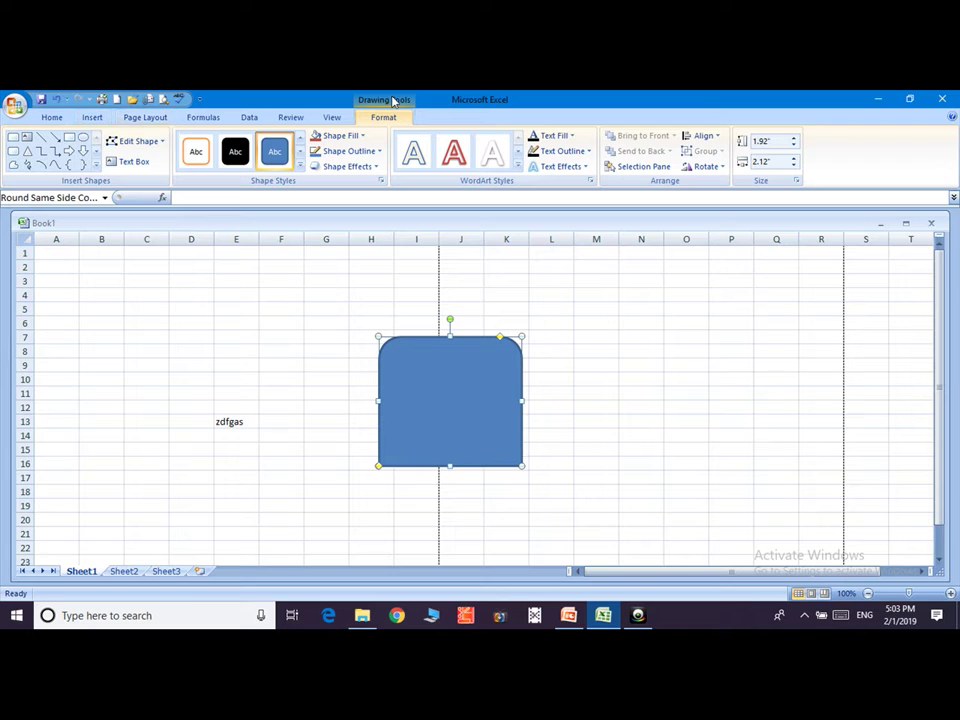
Save another custom view named 'b'.
{"action": "left_click", "coordinate": [338, 118]}
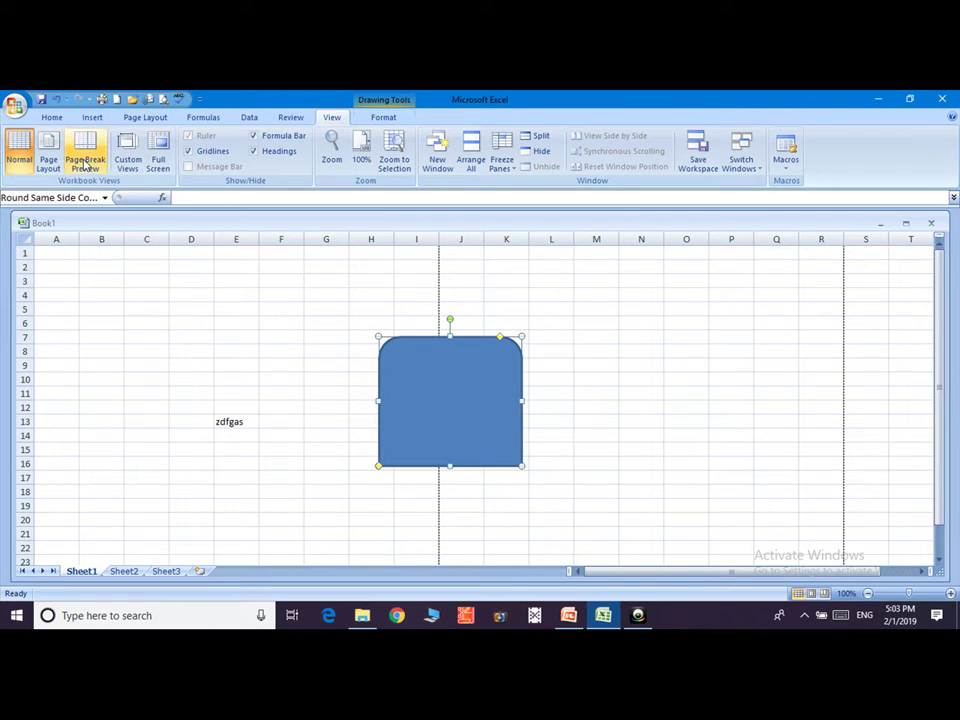
{"action": "left_click", "coordinate": [128, 156]}
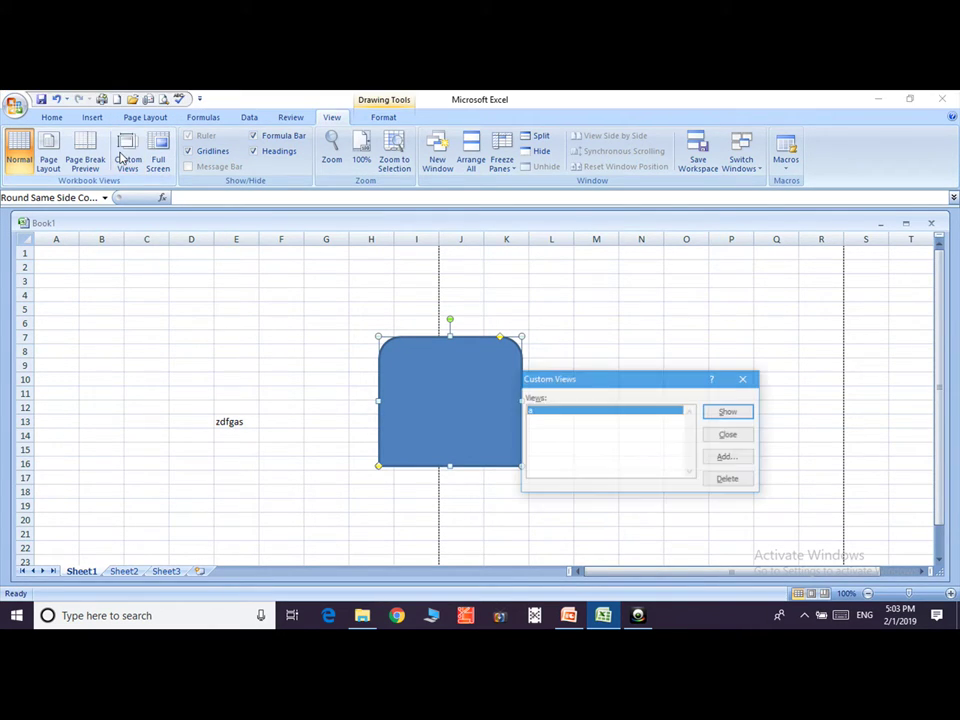
{"action": "left_click", "coordinate": [731, 459]}
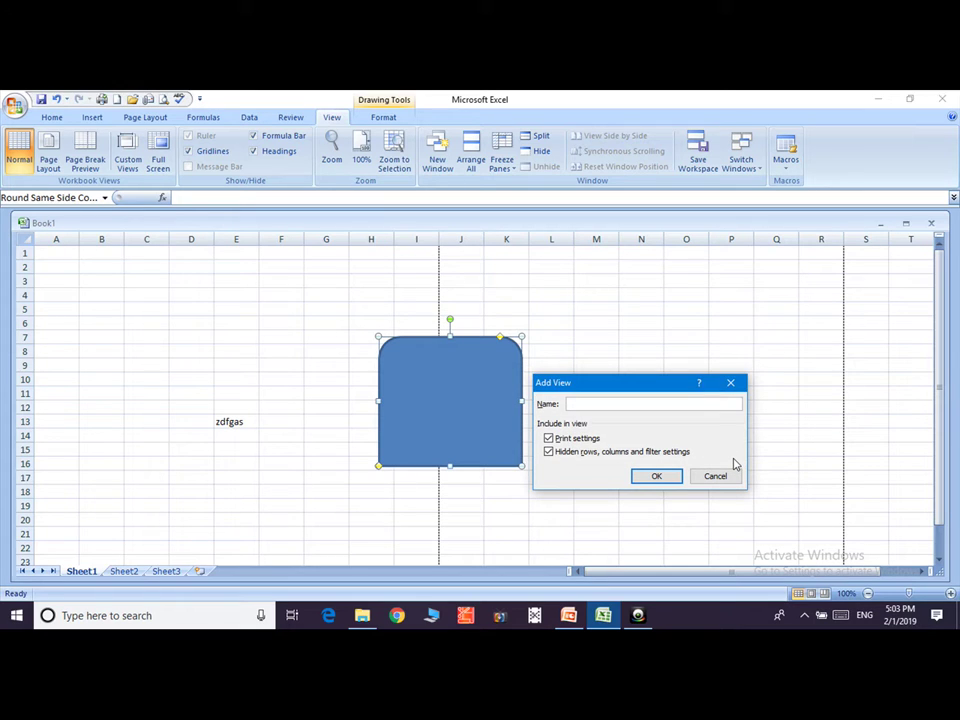
{"action": "type", "text": "b"}
{"action": "left_click", "coordinate": [660, 475]}
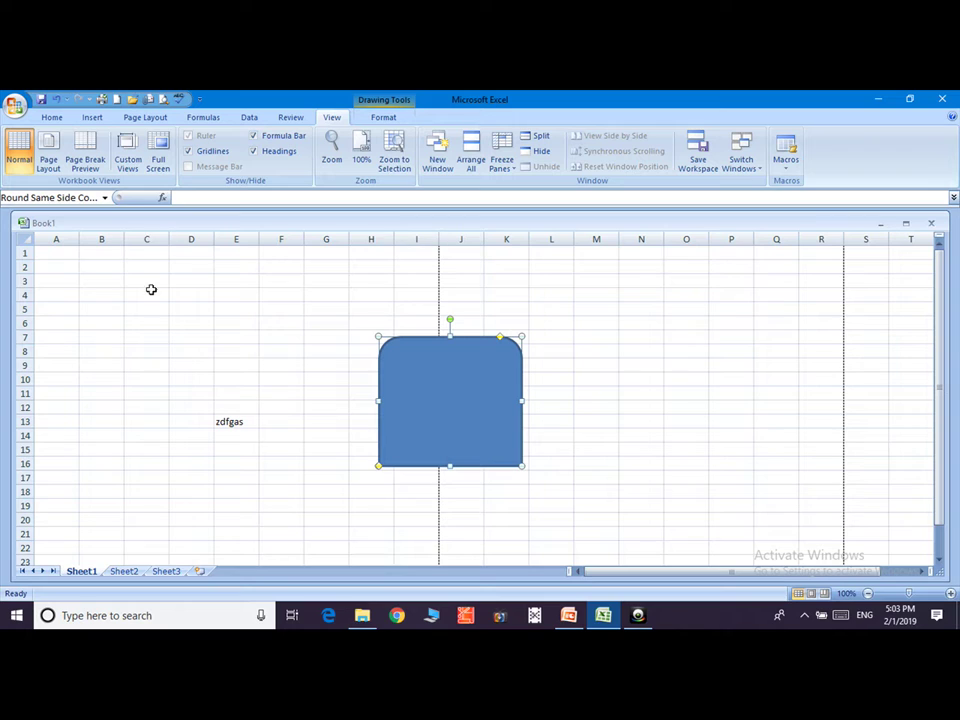
Show custom view 'a', then switch to custom view 'b'.
{"action": "left_click", "coordinate": [129, 168]}
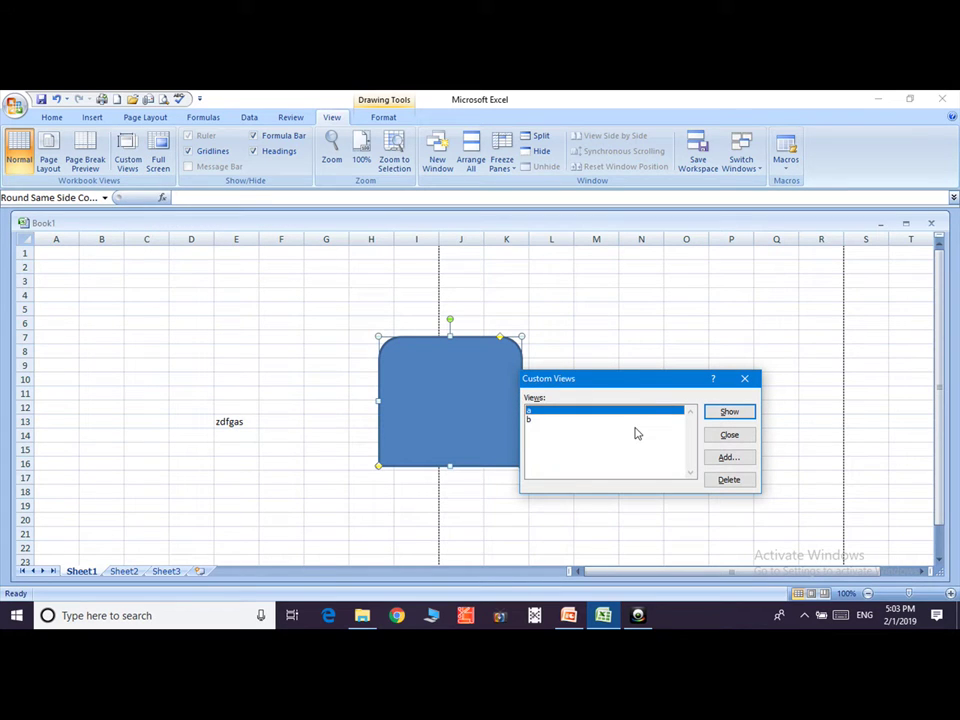
{"action": "left_click", "coordinate": [730, 413]}
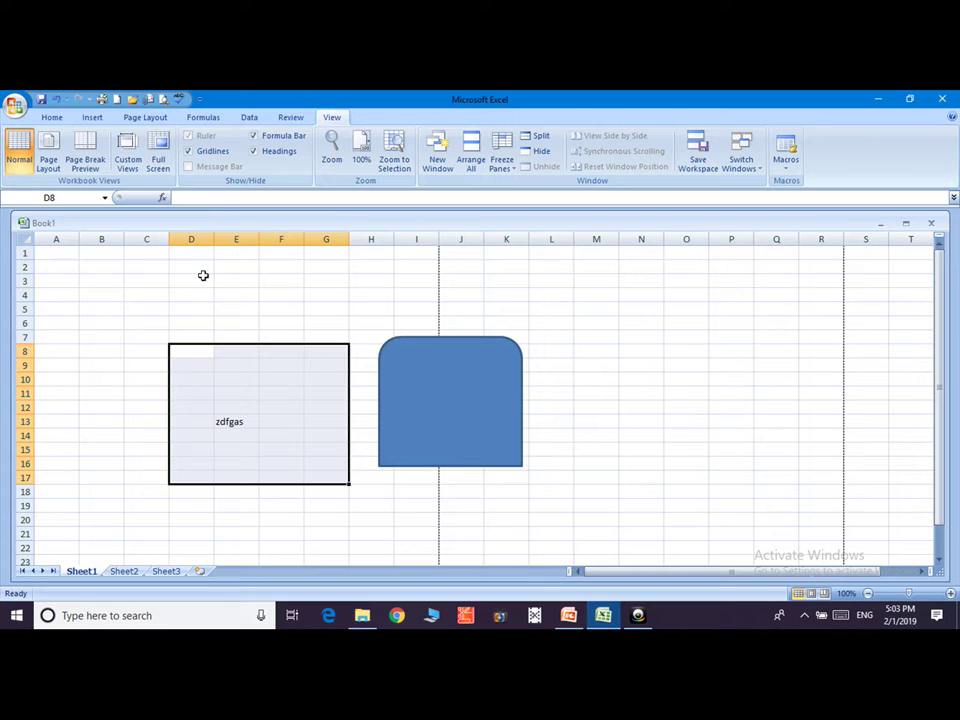
{"action": "left_click", "coordinate": [127, 153]}
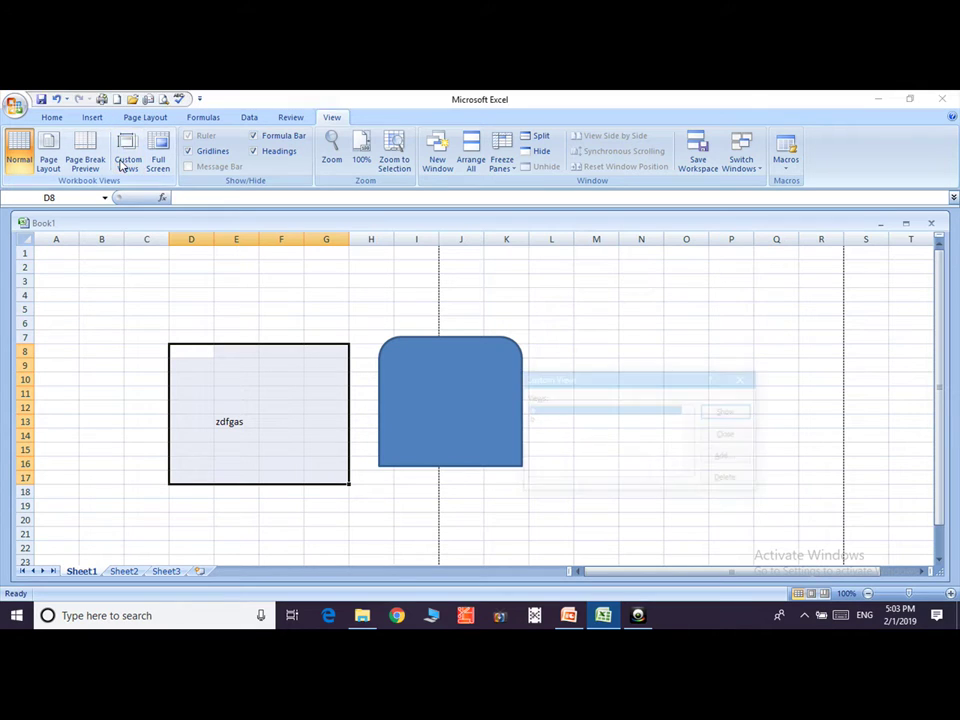
{"action": "left_click", "coordinate": [581, 420]}
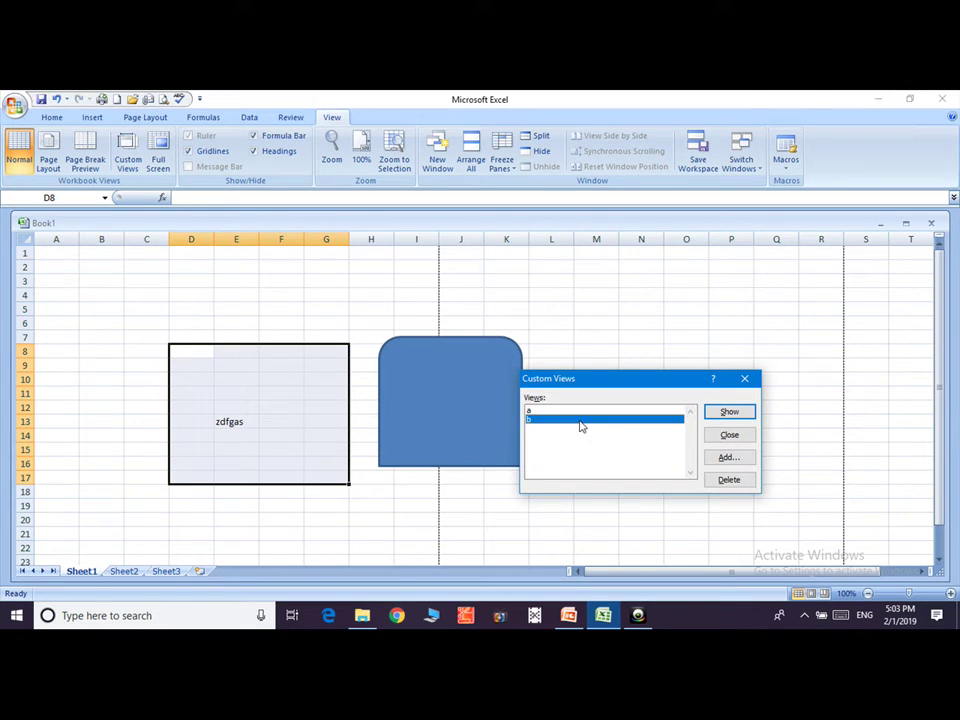
{"action": "left_click", "coordinate": [729, 411]}
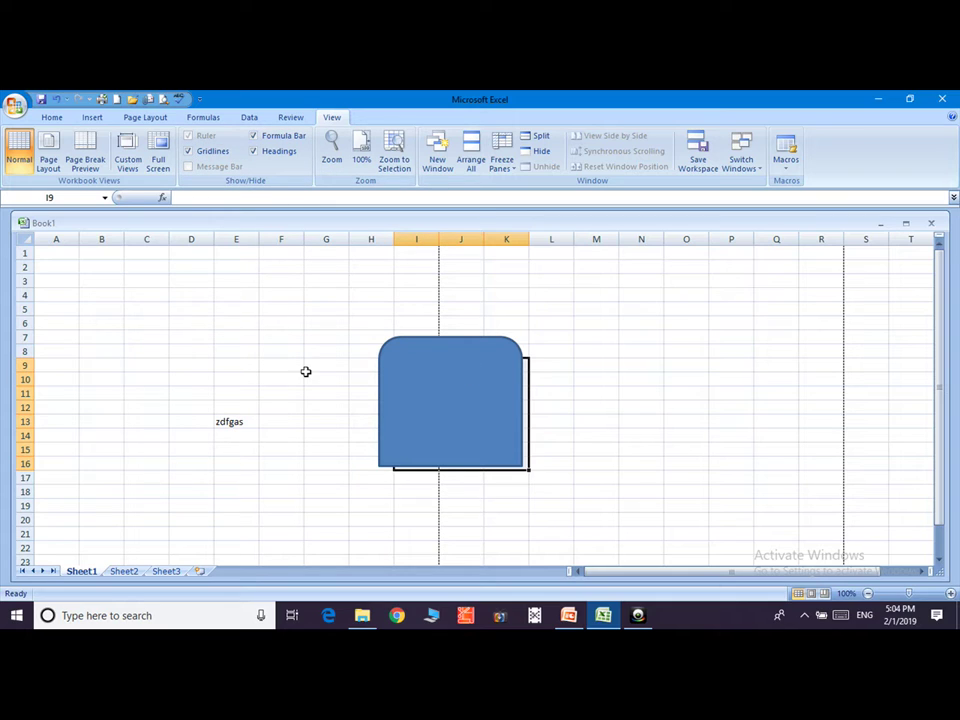
{"action": "left_click", "coordinate": [188, 151]}
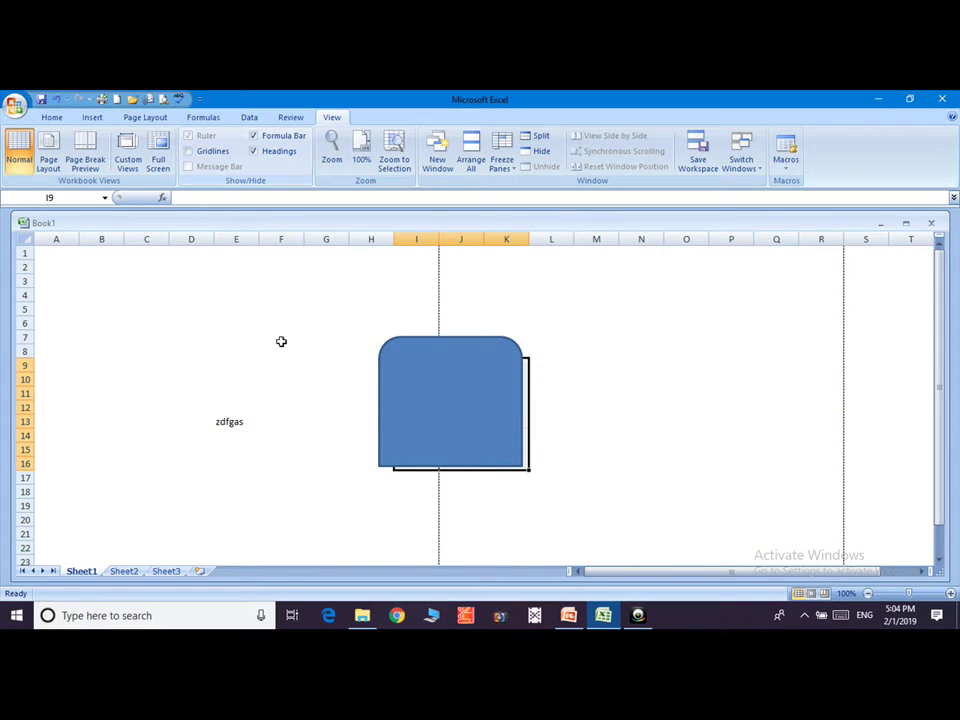
{"action": "left_click", "coordinate": [188, 151]}
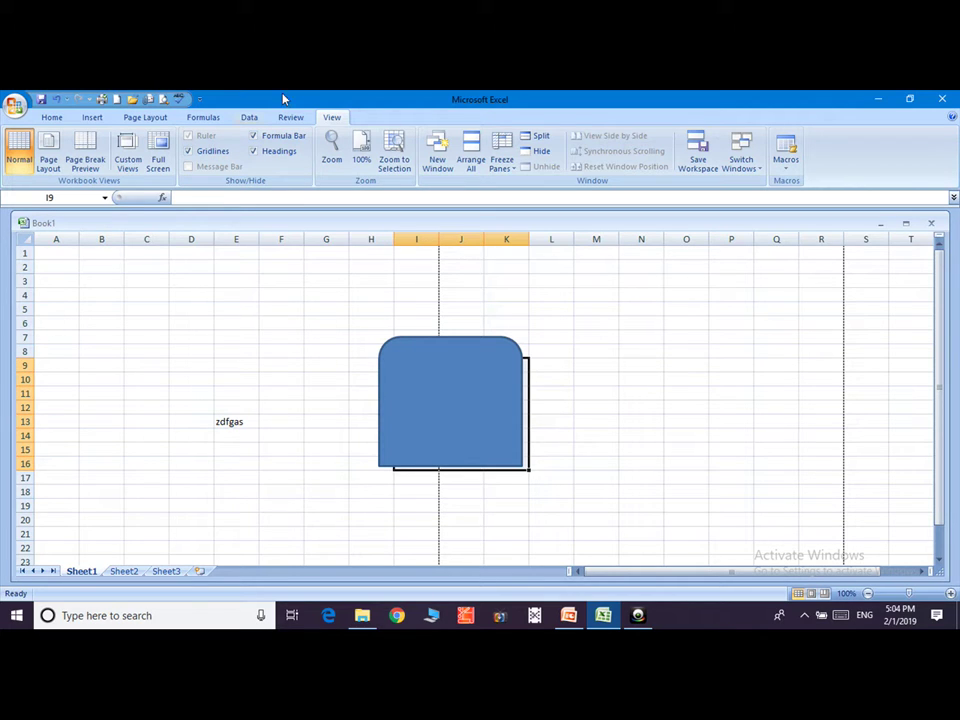
{"action": "left_click", "coordinate": [255, 137]}
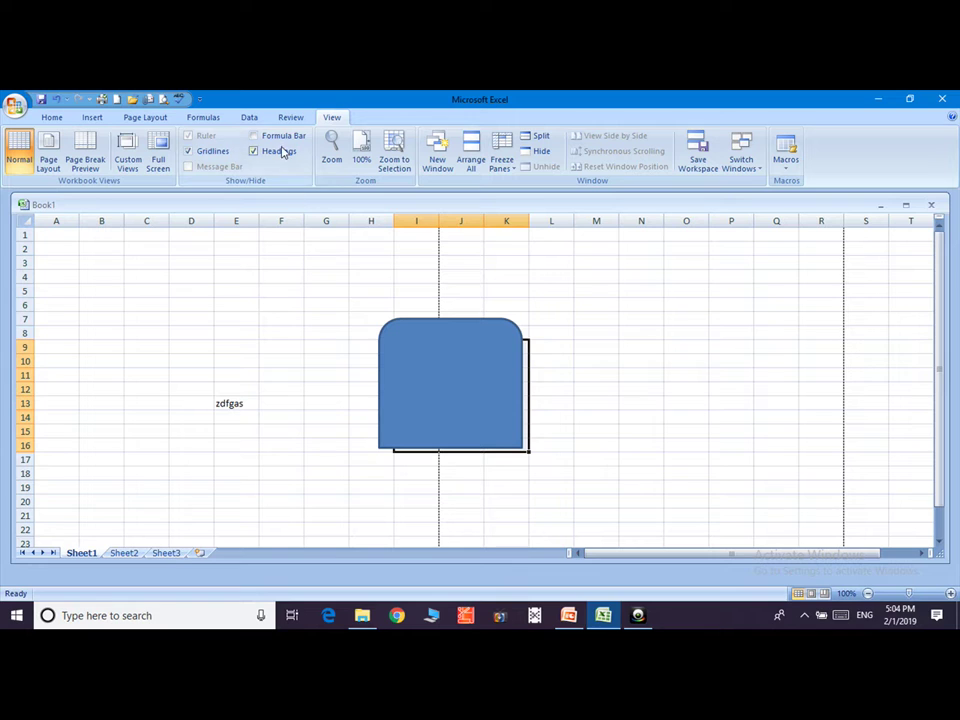
{"action": "left_click", "coordinate": [255, 137]}
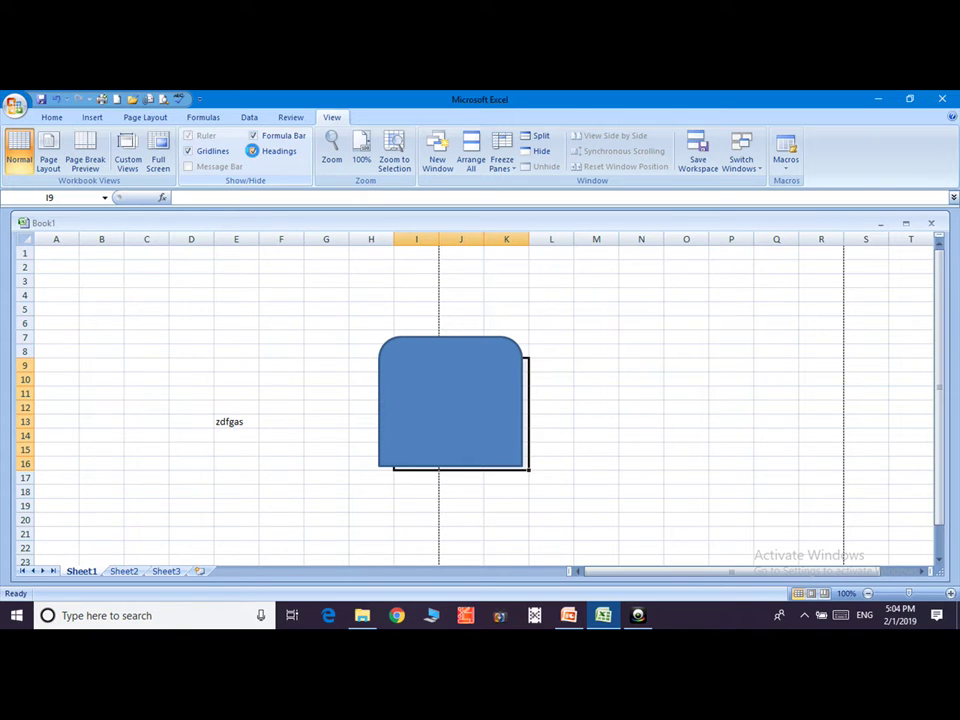
{"action": "left_click", "coordinate": [253, 151]}
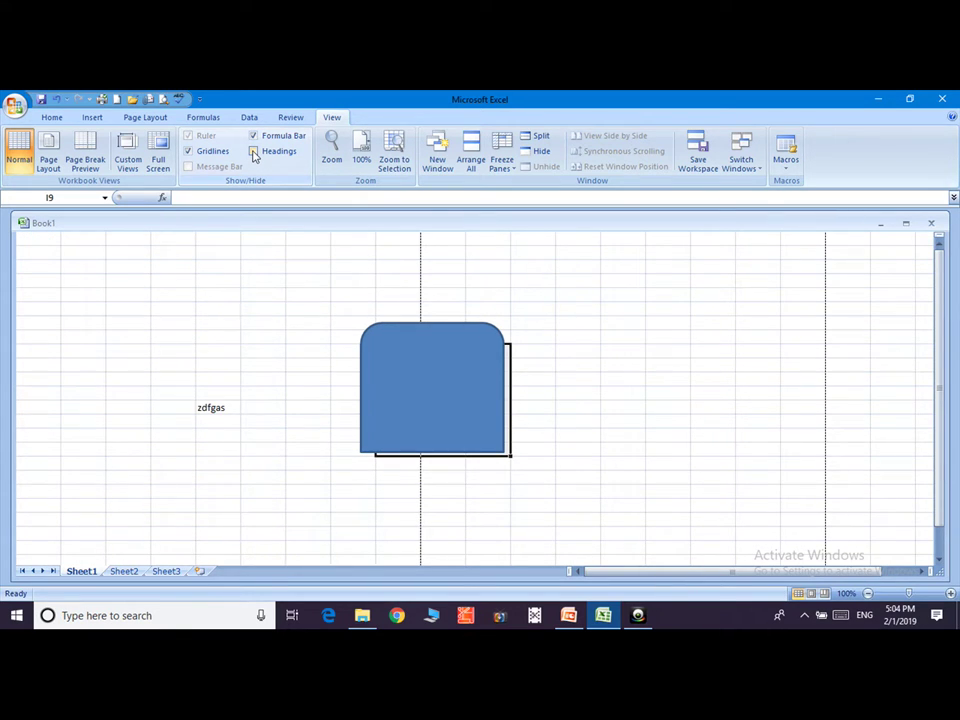
{"action": "left_click", "coordinate": [253, 151]}
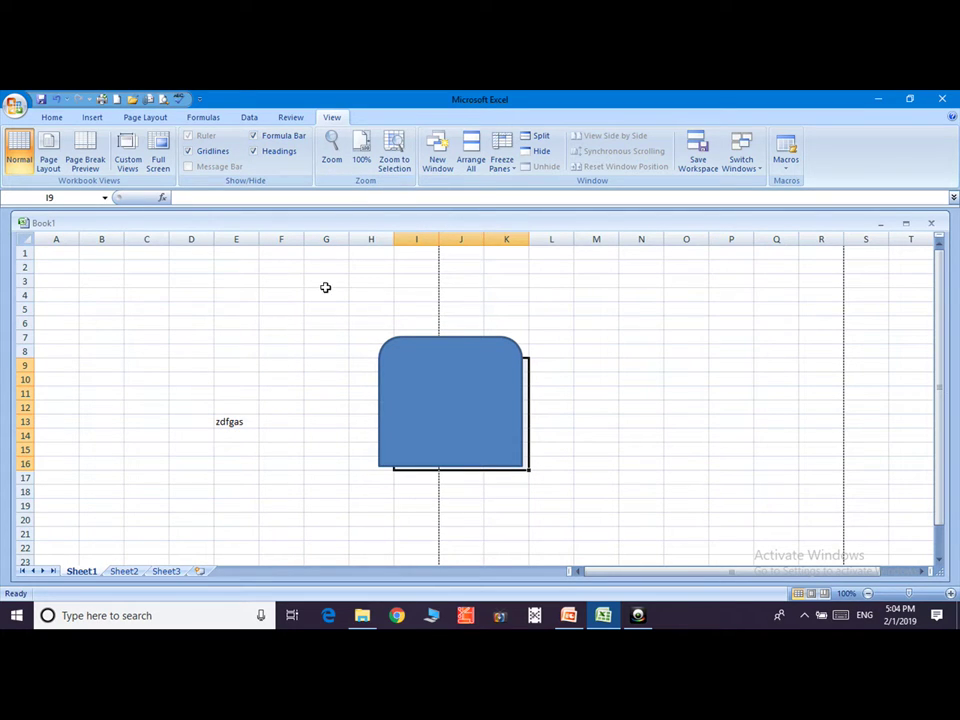
{"action": "left_click", "coordinate": [334, 156]}
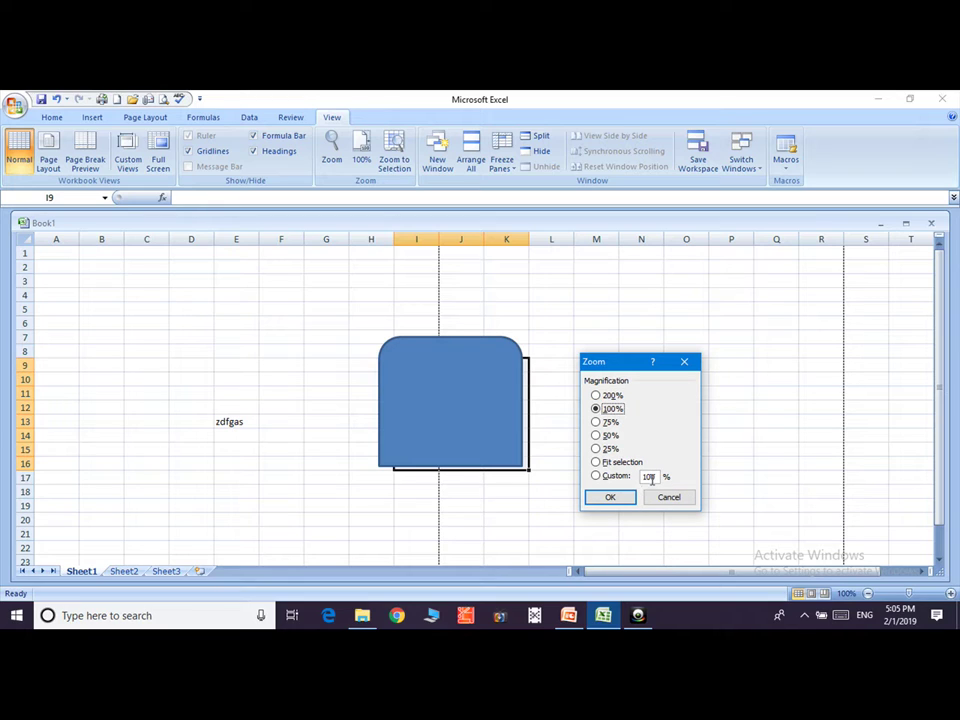
{"action": "left_click", "coordinate": [596, 396]}
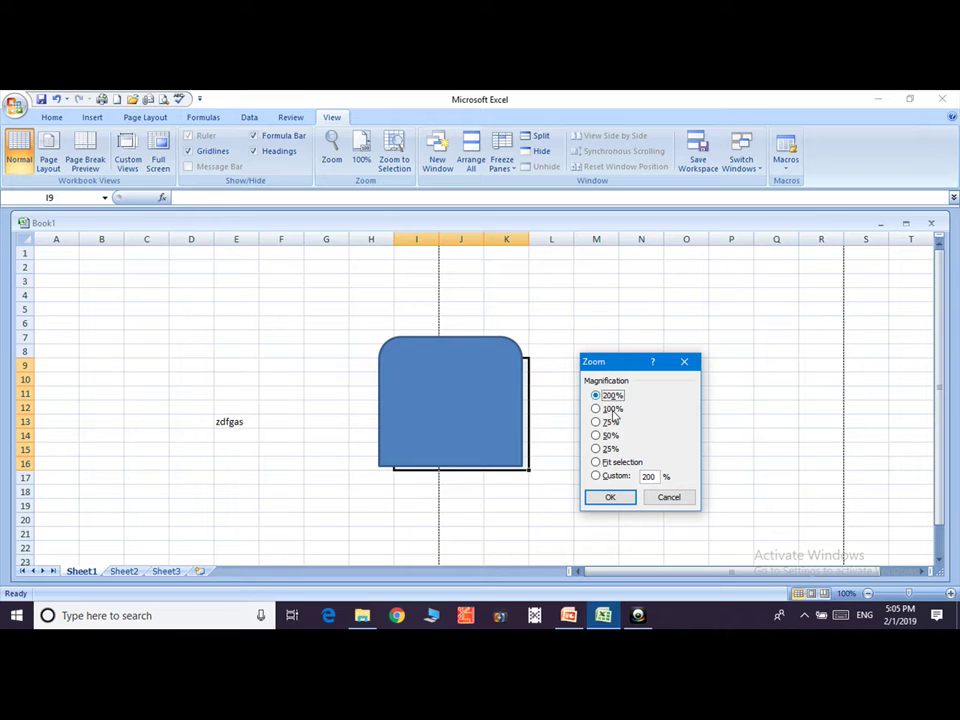
{"action": "left_click", "coordinate": [612, 497]}
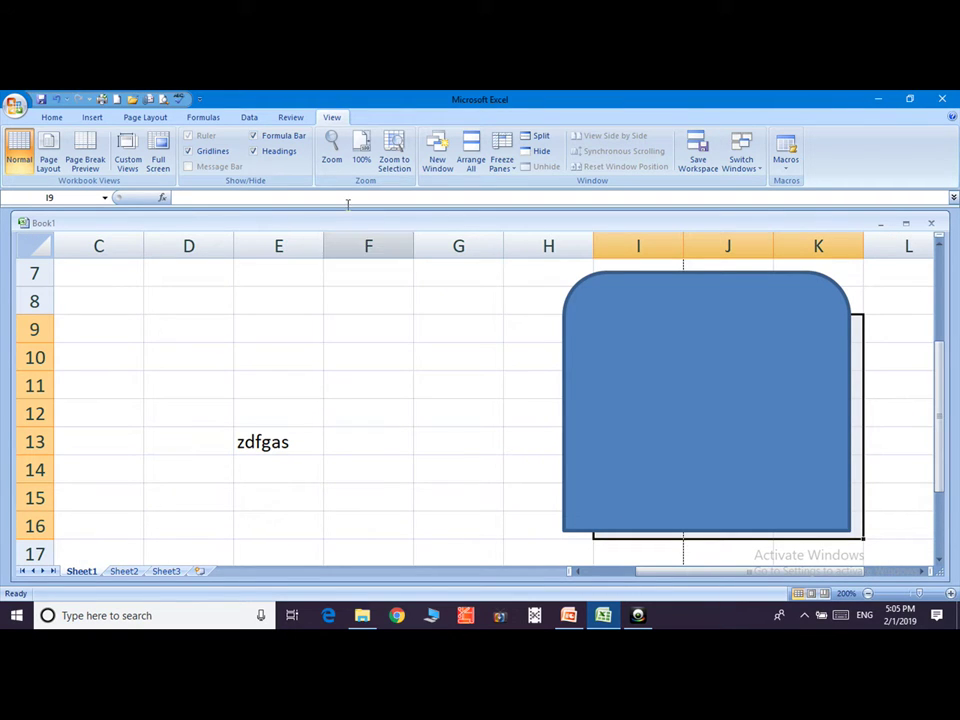
{"action": "left_click", "coordinate": [364, 162]}
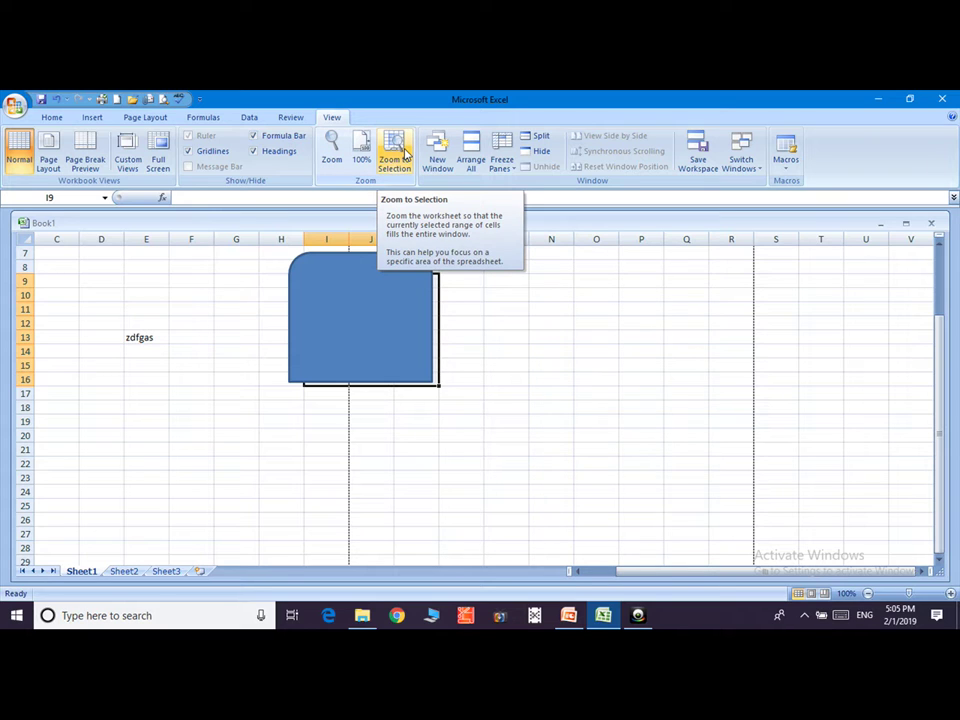
{"action": "left_click", "coordinate": [405, 152]}
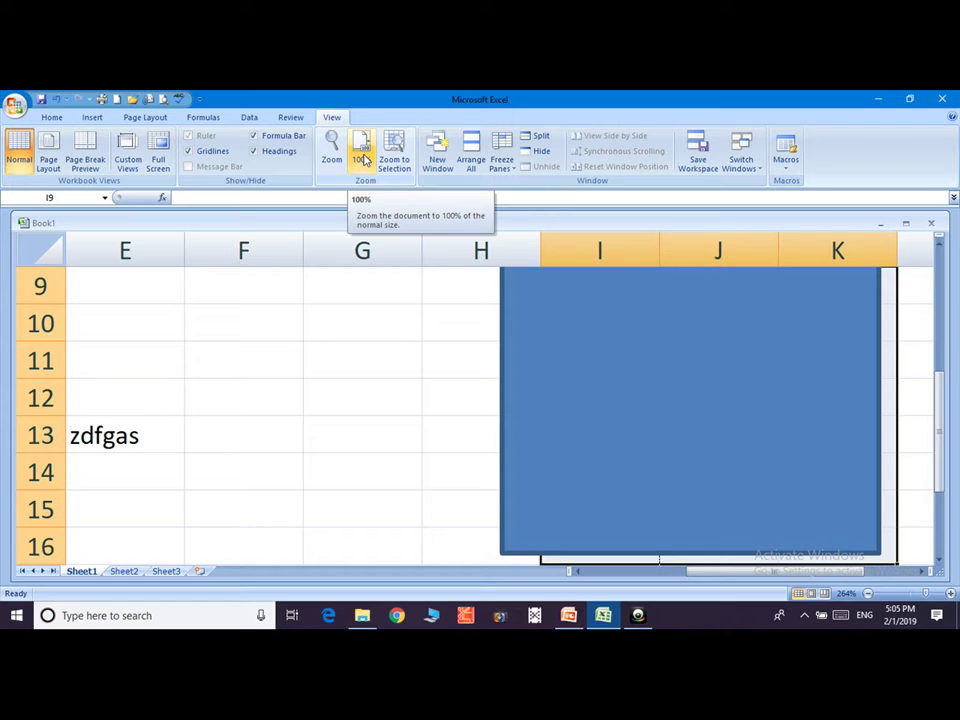
{"action": "left_click", "coordinate": [362, 158]}
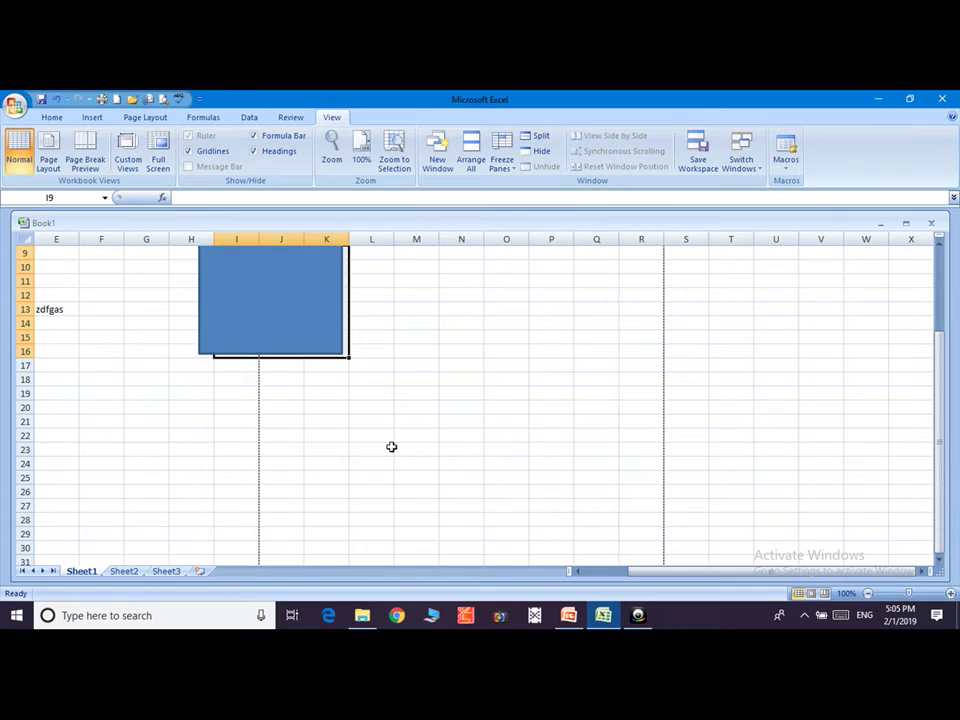
Open a second workbook window, Book1:2, and arrange the windows horizontally.
{"action": "left_click", "coordinate": [437, 160]}
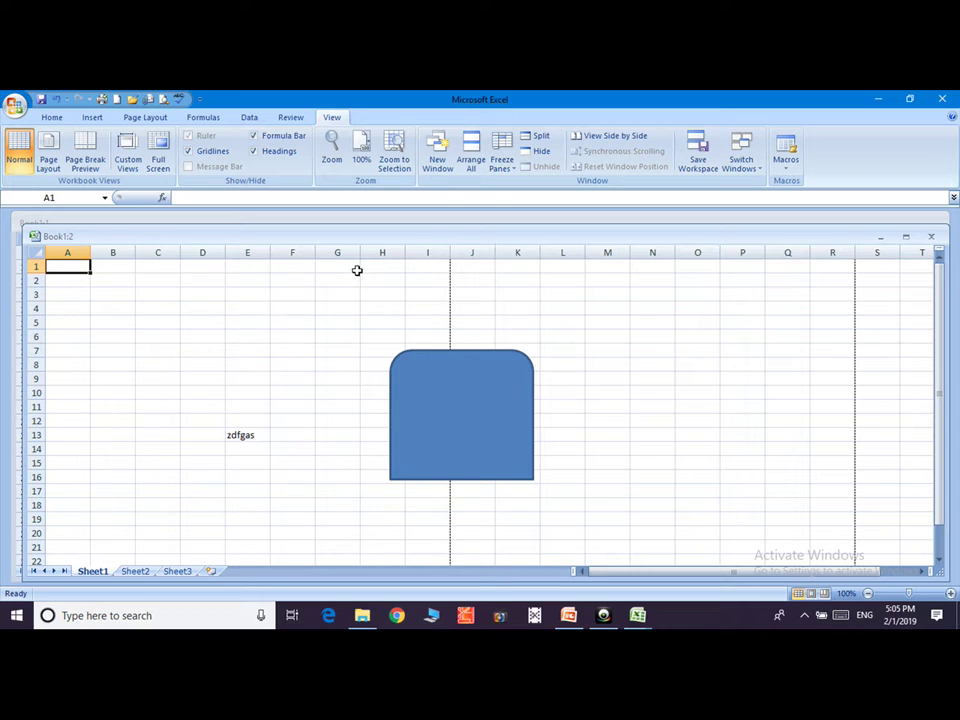
{"action": "left_click", "coordinate": [472, 160]}
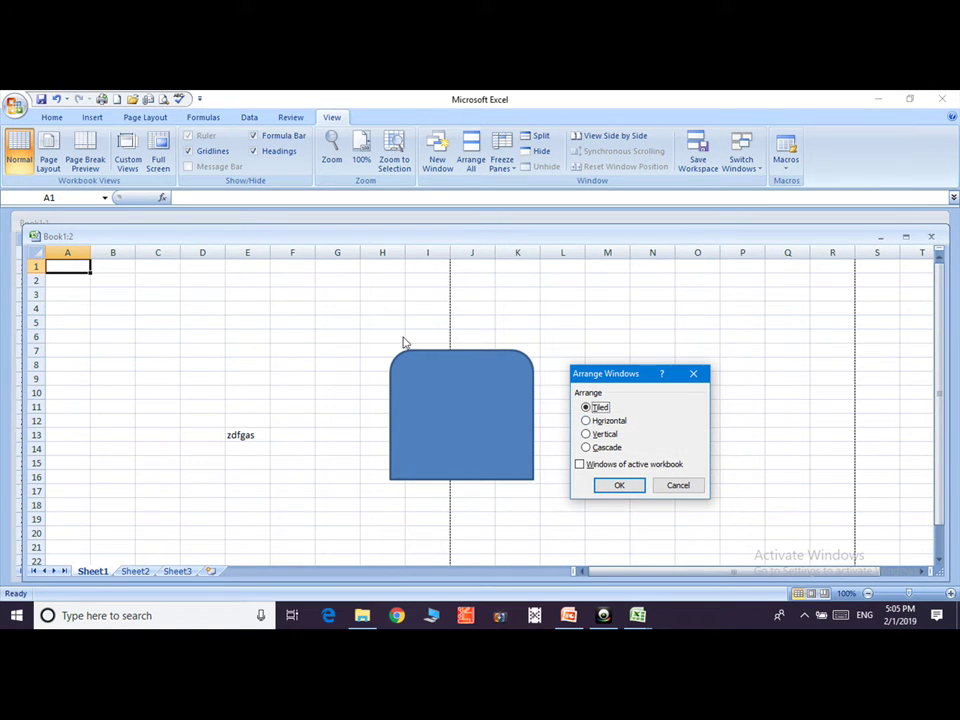
{"action": "left_click", "coordinate": [586, 421]}
{"action": "left_click", "coordinate": [619, 485]}
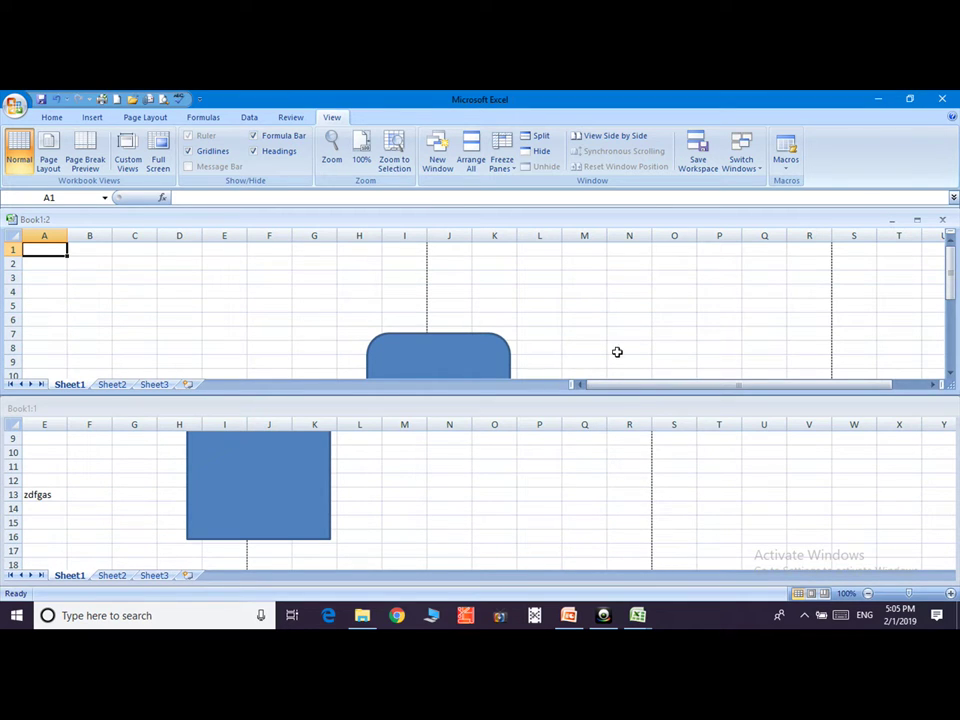
Rearrange the two windows vertically, then cascade them.
{"action": "left_click", "coordinate": [471, 162]}
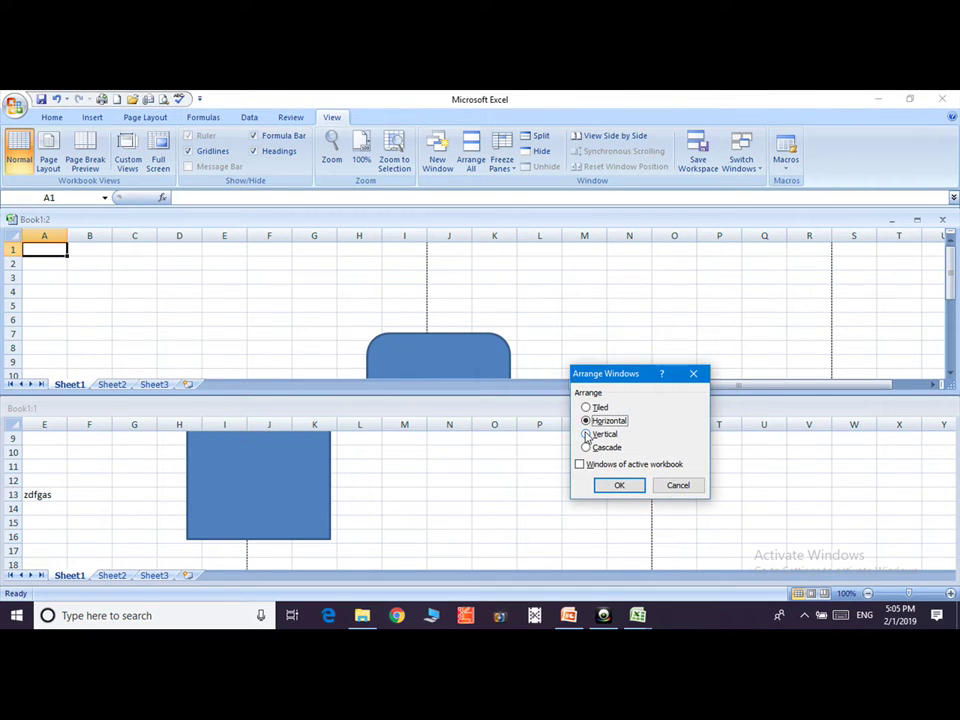
{"action": "left_click", "coordinate": [587, 435]}
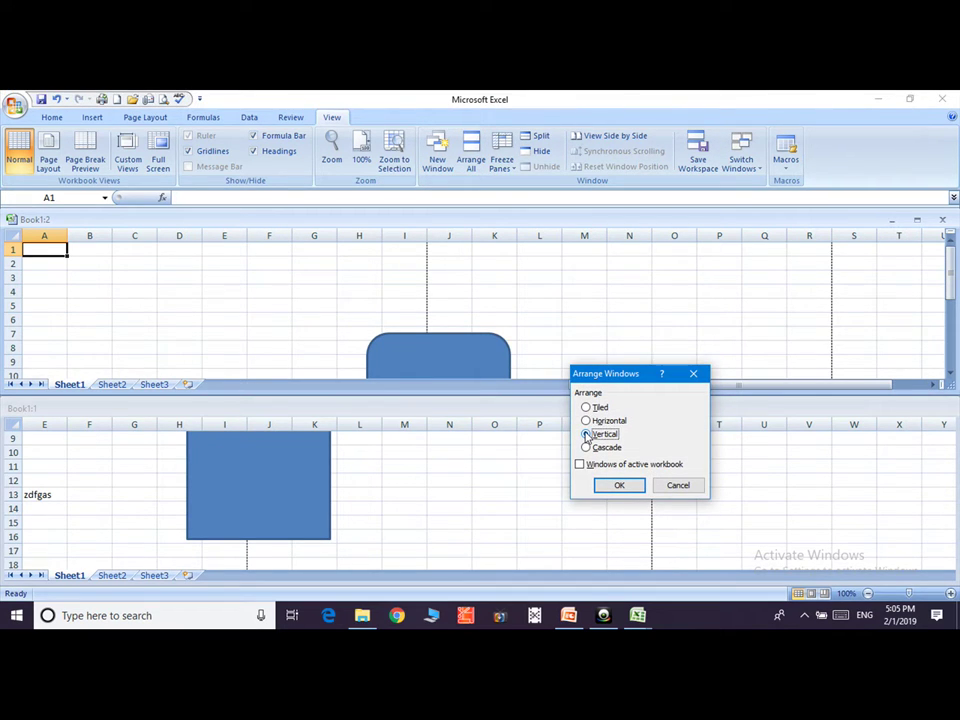
{"action": "left_click", "coordinate": [620, 486]}
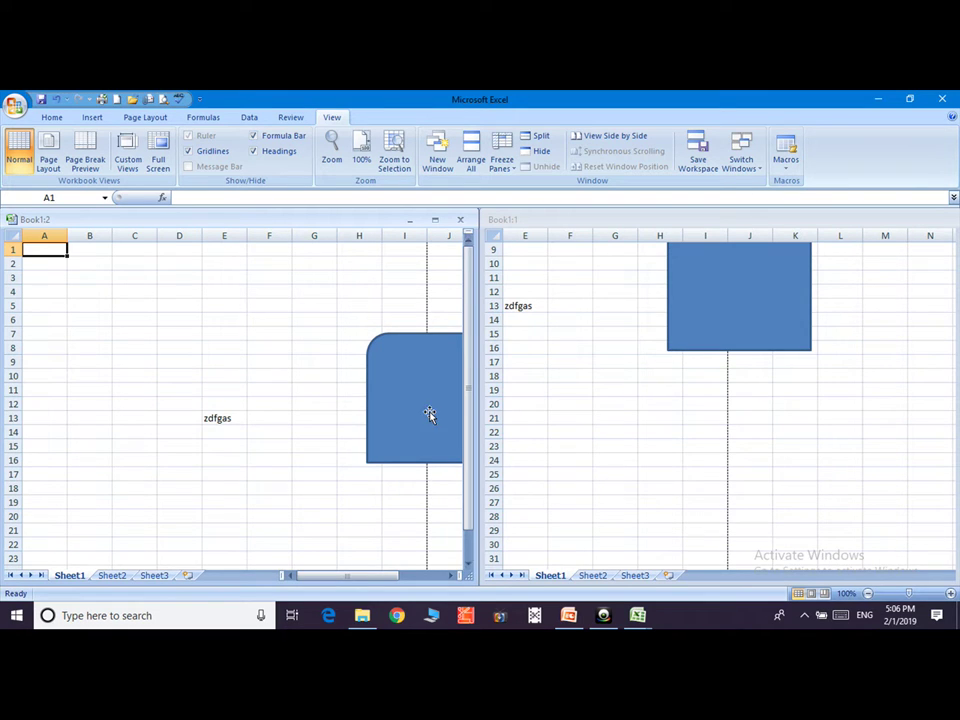
{"action": "left_click", "coordinate": [474, 165]}
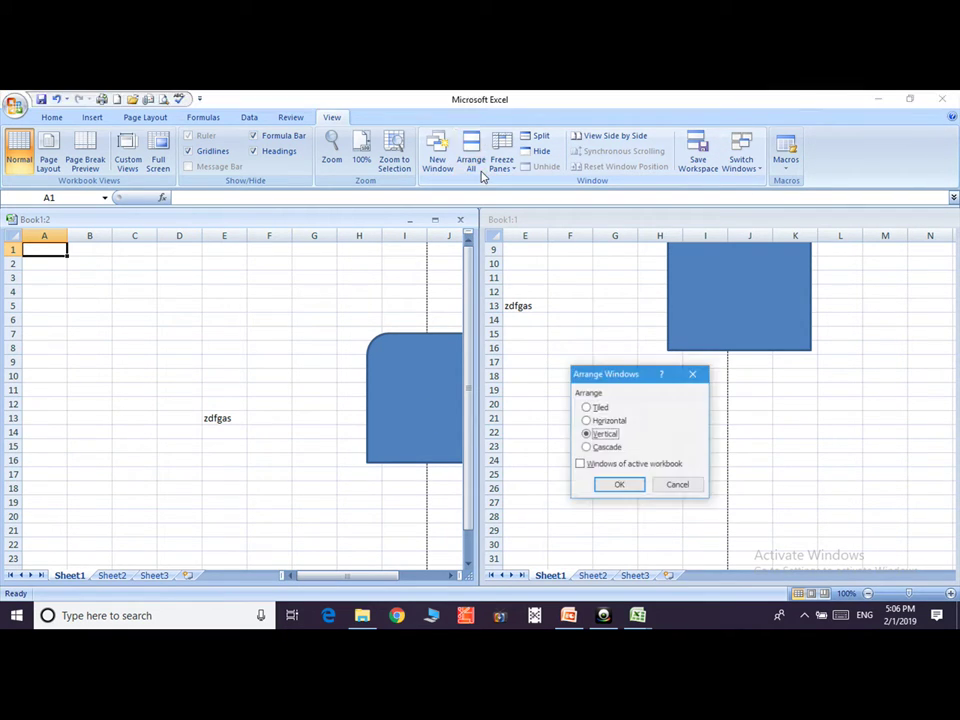
{"action": "left_click", "coordinate": [586, 448]}
{"action": "left_click", "coordinate": [625, 485]}
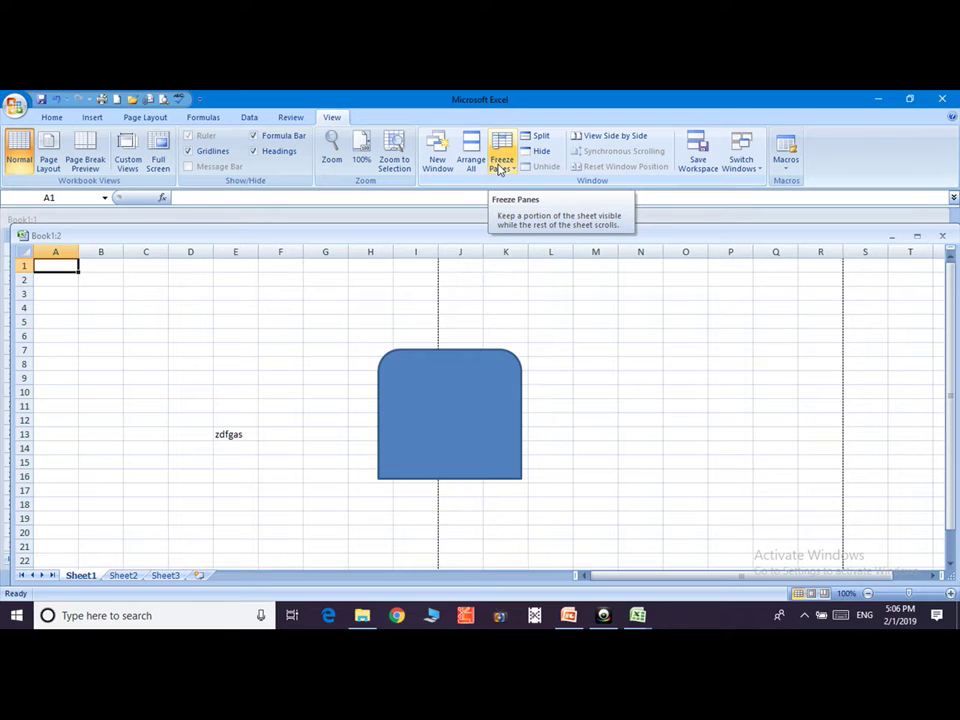
Enter the text 'zsdgaa' in cell C4.
{"action": "left_click", "coordinate": [23, 308]}
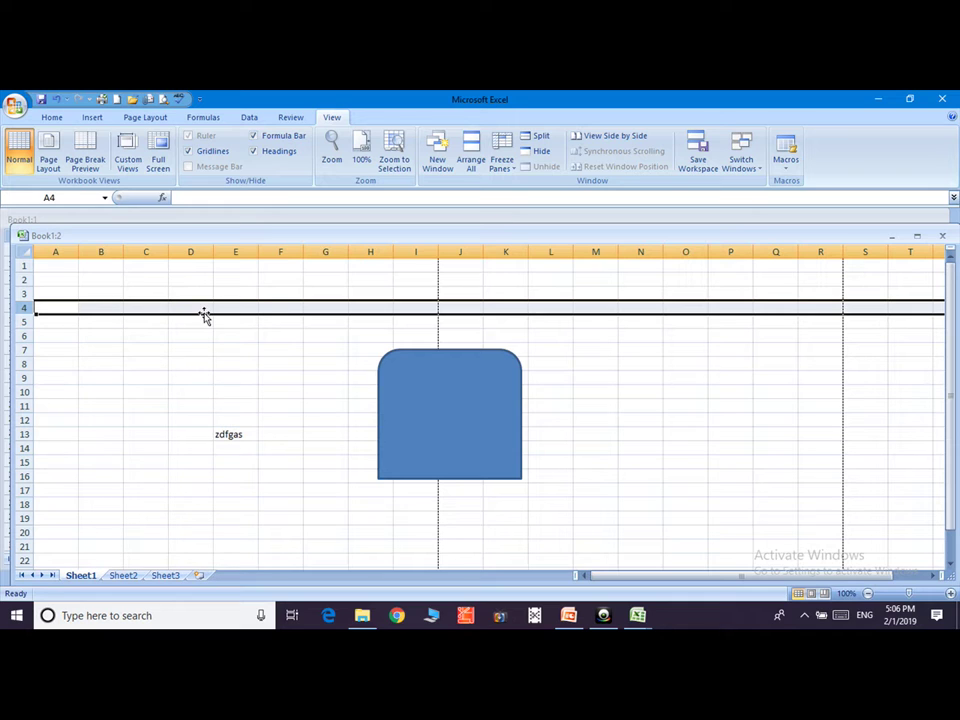
{"action": "left_click", "coordinate": [251, 305]}
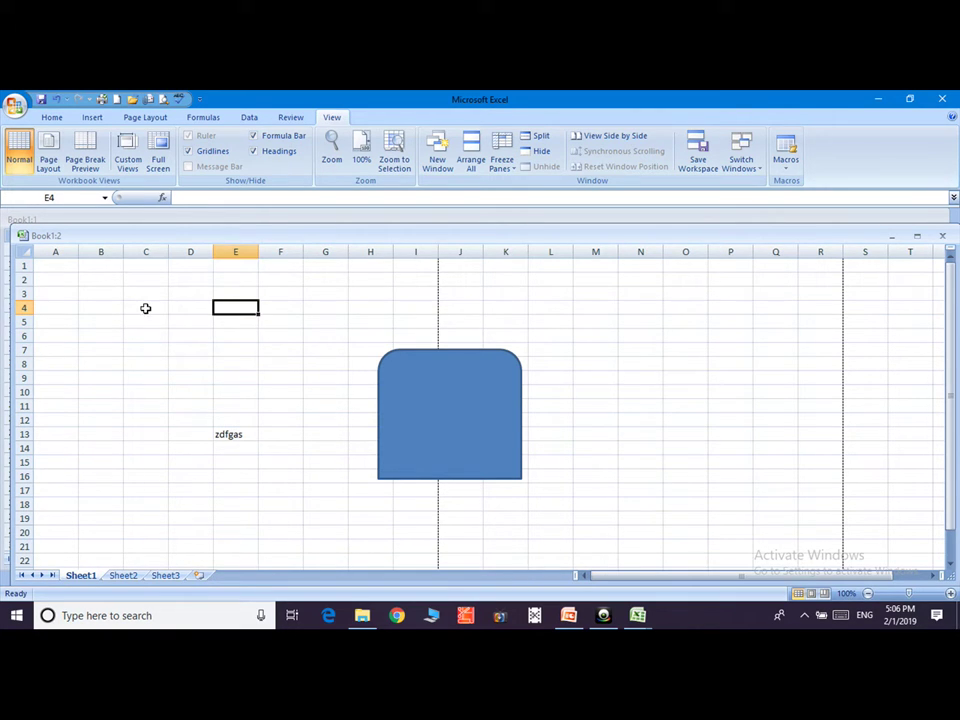
{"action": "left_click_drag", "start_coordinate": [145, 308], "coordinate": [505, 309]}
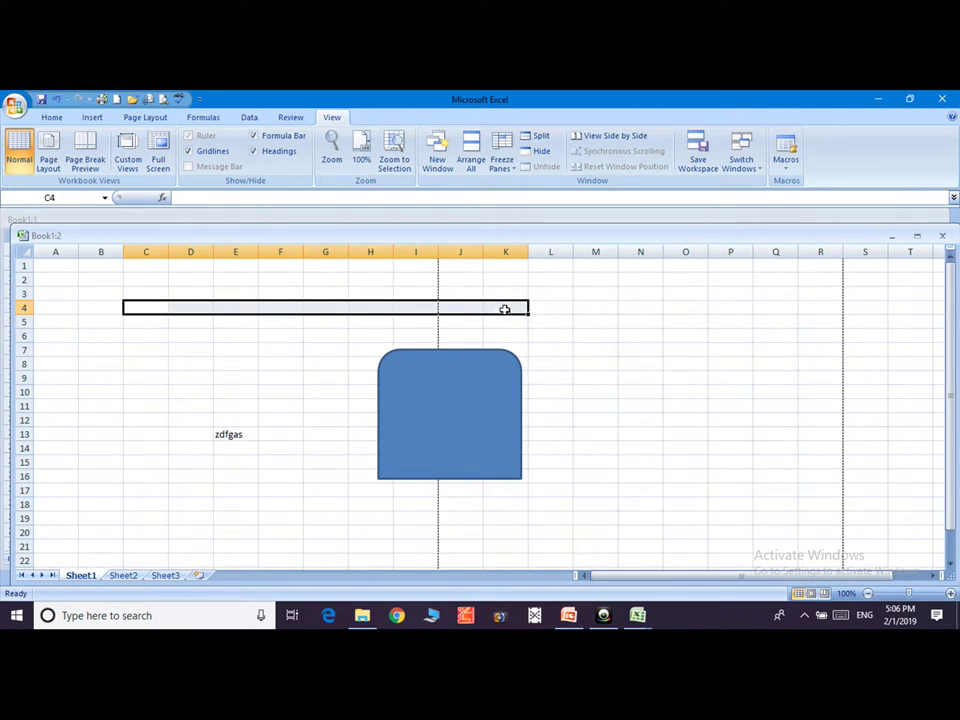
{"action": "type", "text": "zsdgaa"}
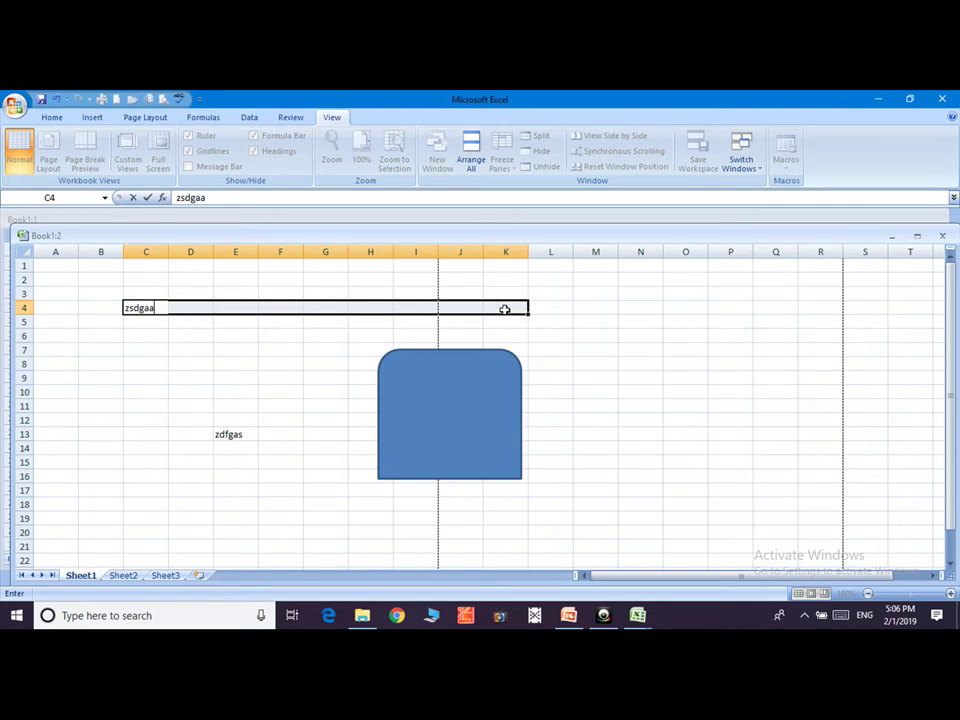
{"action": "left_click", "coordinate": [50, 118]}
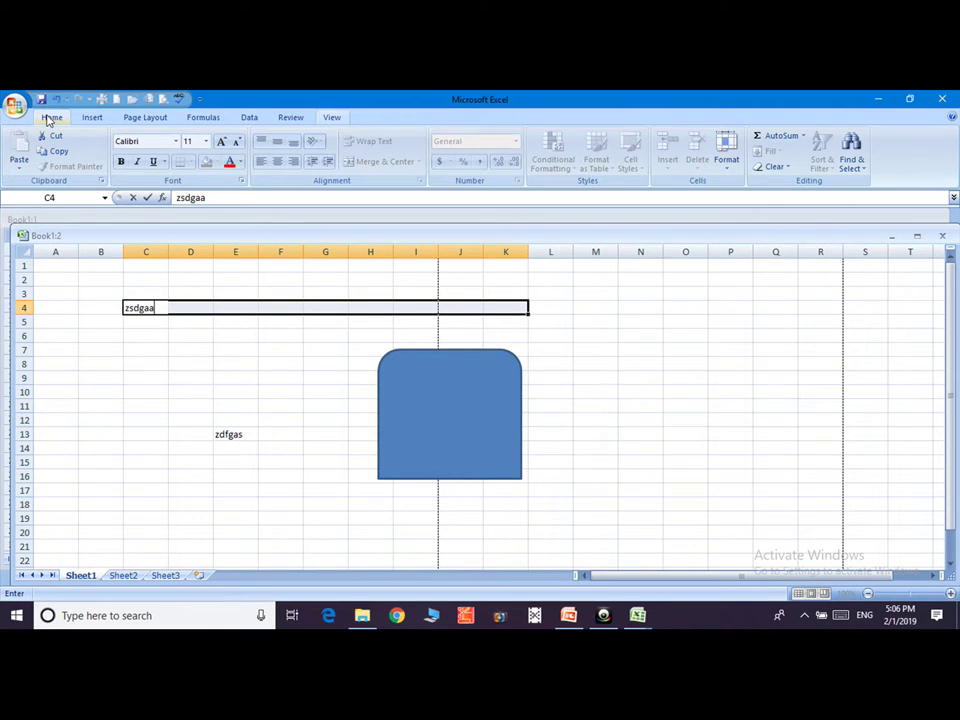
{"action": "left_click", "coordinate": [290, 330]}
Merge and centre C4:K5, then select row 5.
{"action": "left_click_drag", "start_coordinate": [129, 306], "coordinate": [492, 317]}
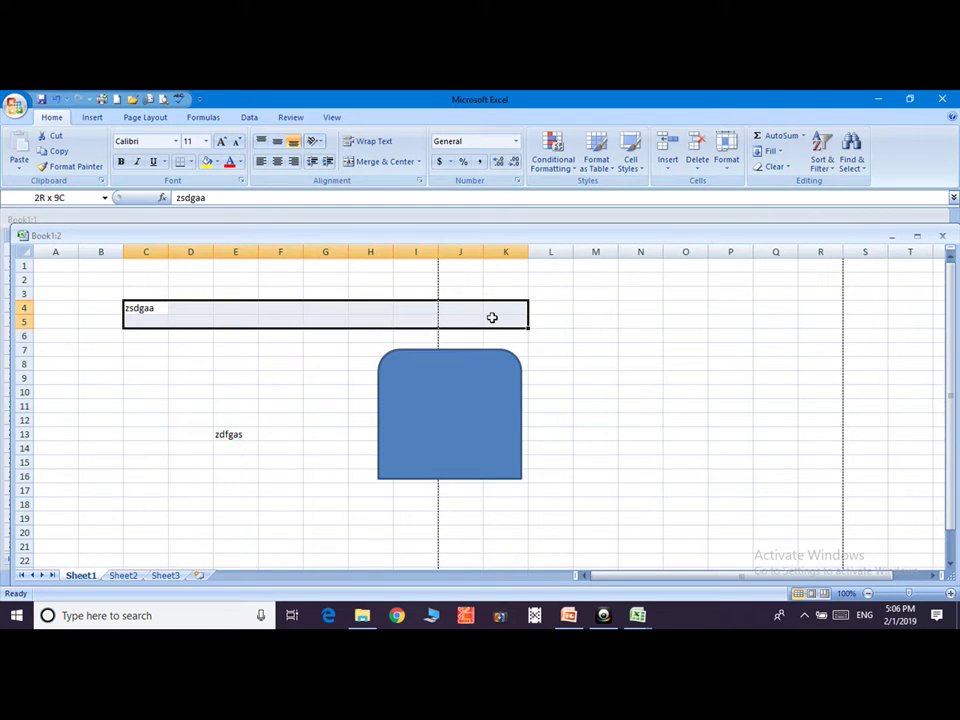
{"action": "left_click", "coordinate": [383, 161]}
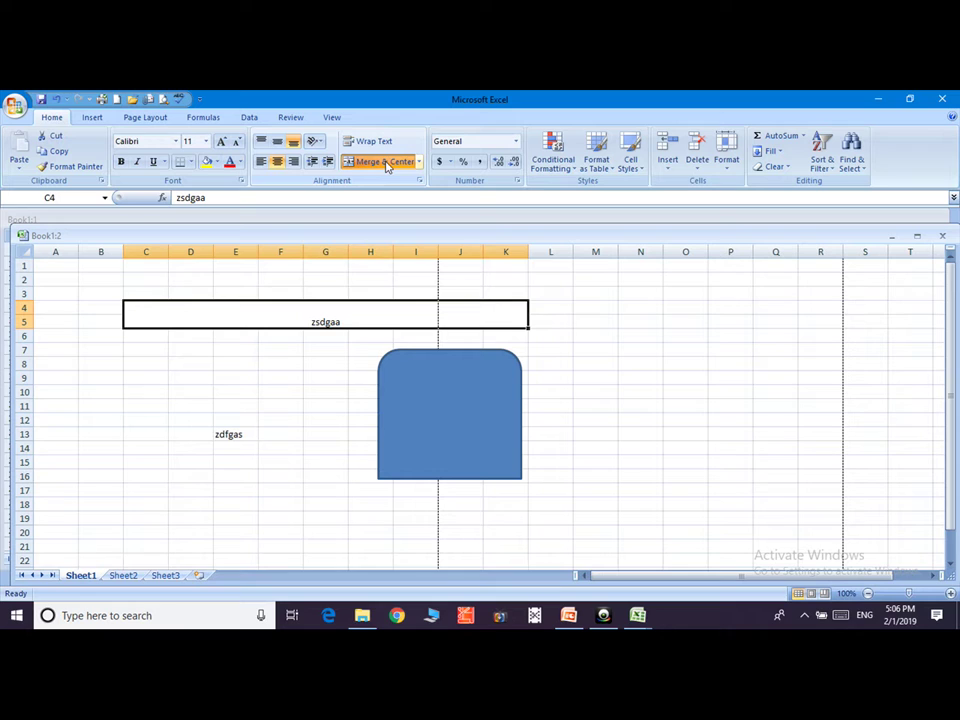
{"action": "left_click", "coordinate": [22, 321]}
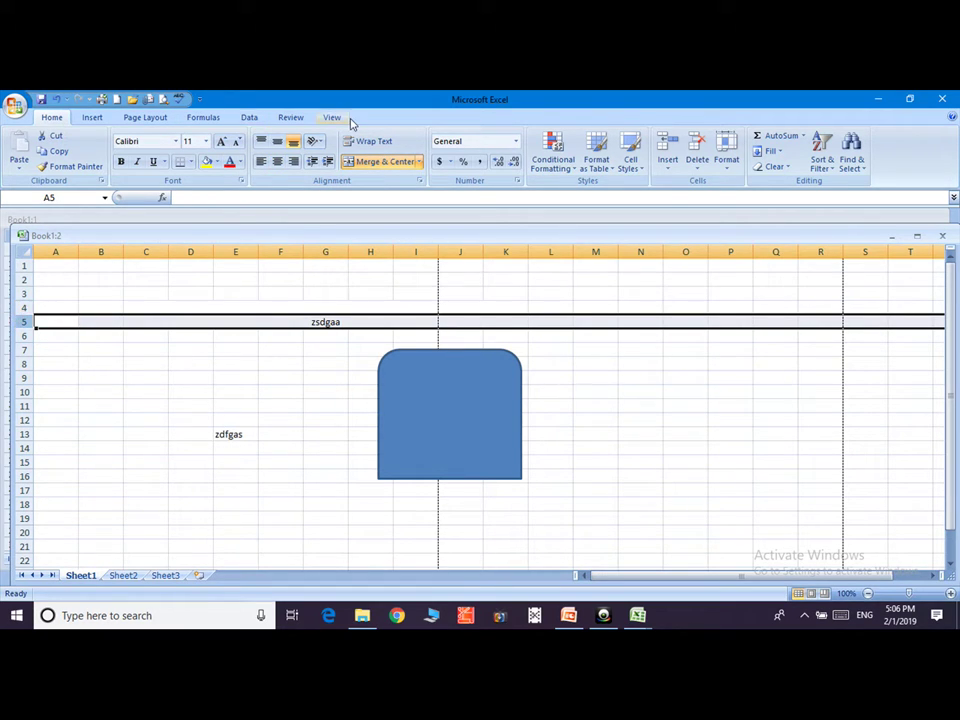
Freeze the panes above row 5.
{"action": "left_click", "coordinate": [331, 117]}
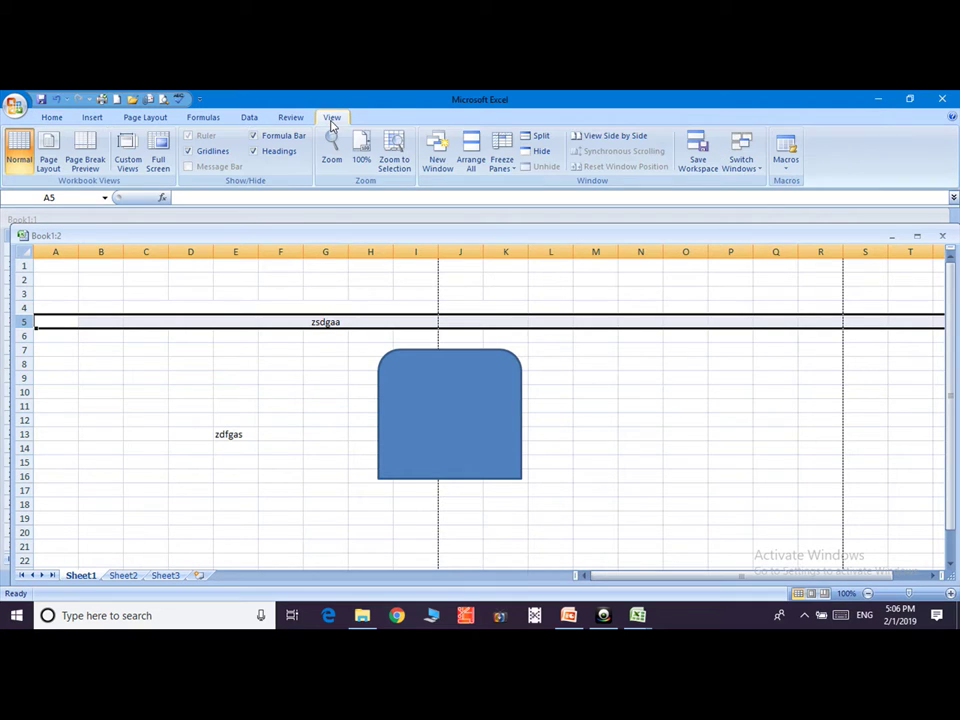
{"action": "left_click", "coordinate": [502, 160]}
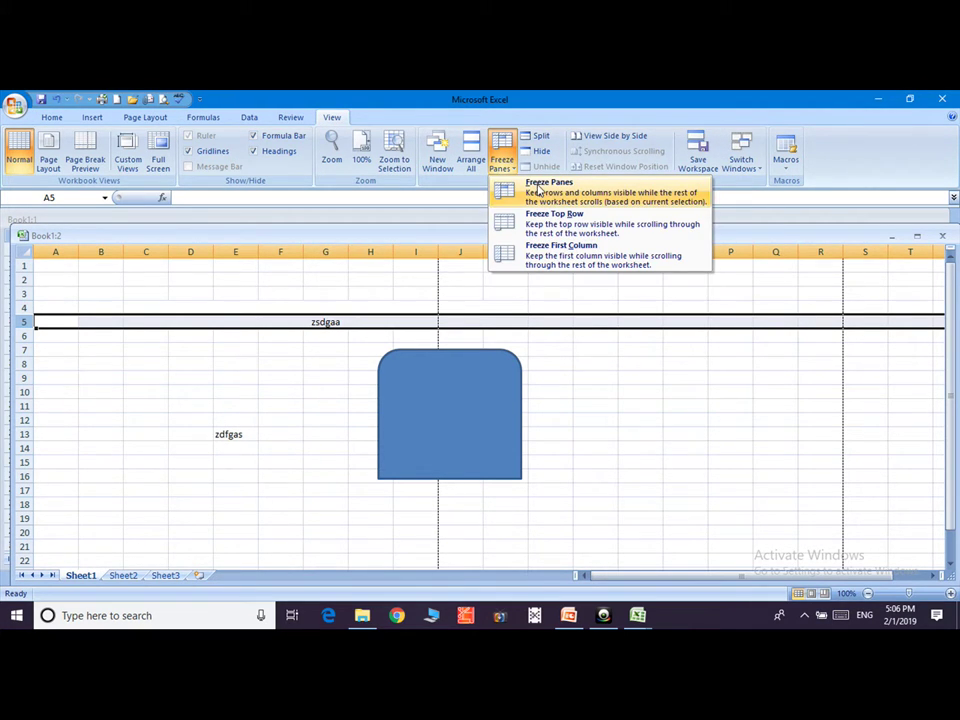
{"action": "left_click", "coordinate": [538, 190]}
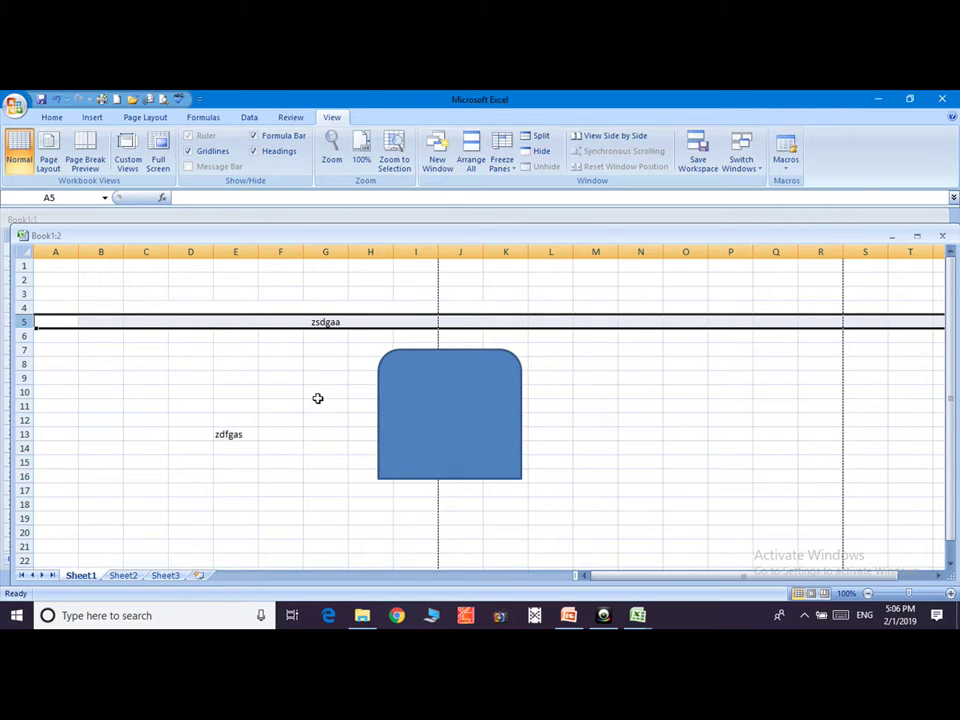
Enter test values 'hgvgh' in O21 and 'tgh', 'yjfhfhj', 'k', 'jhvvhmfn' down column P.
{"action": "left_click", "coordinate": [317, 396]}
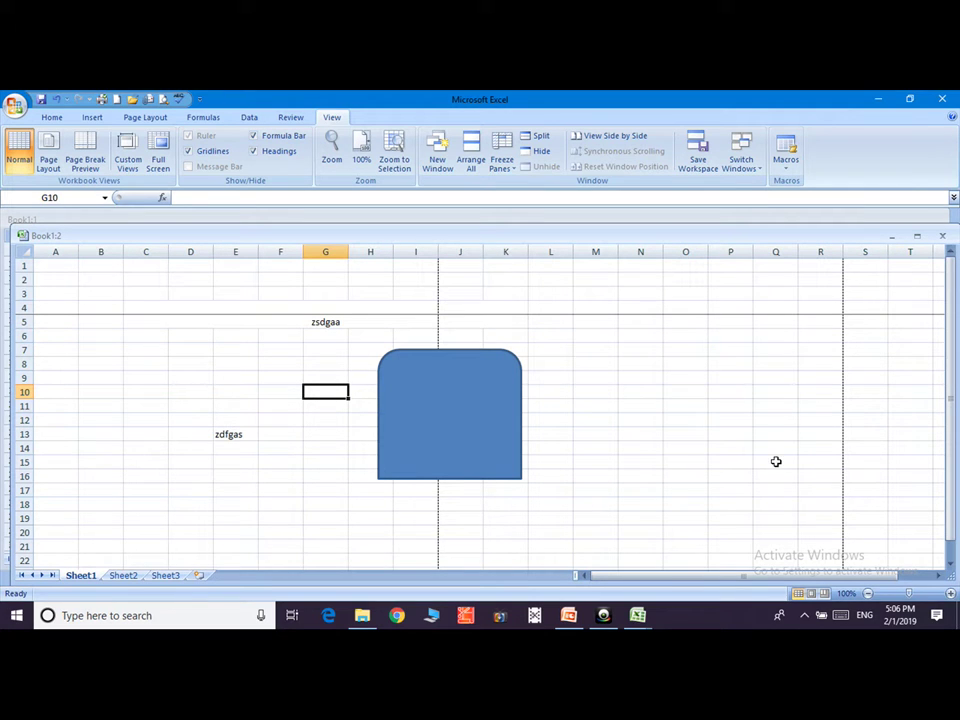
{"action": "left_click", "coordinate": [686, 546]}
{"action": "type", "text": "hgvgh"}
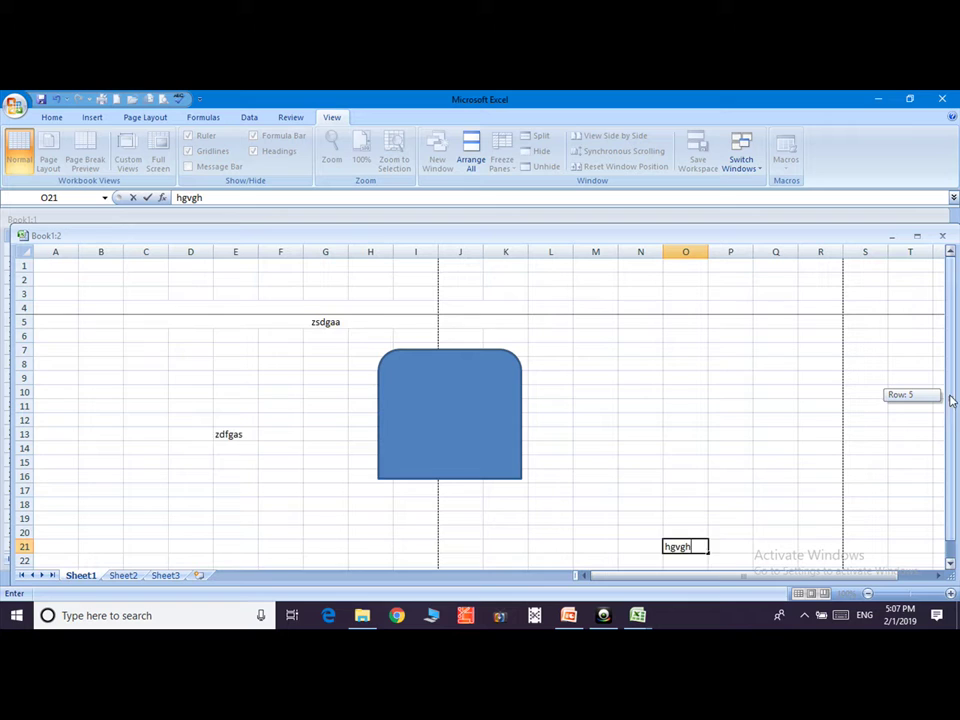
{"action": "left_click_drag", "start_coordinate": [951, 400], "coordinate": [951, 405]}
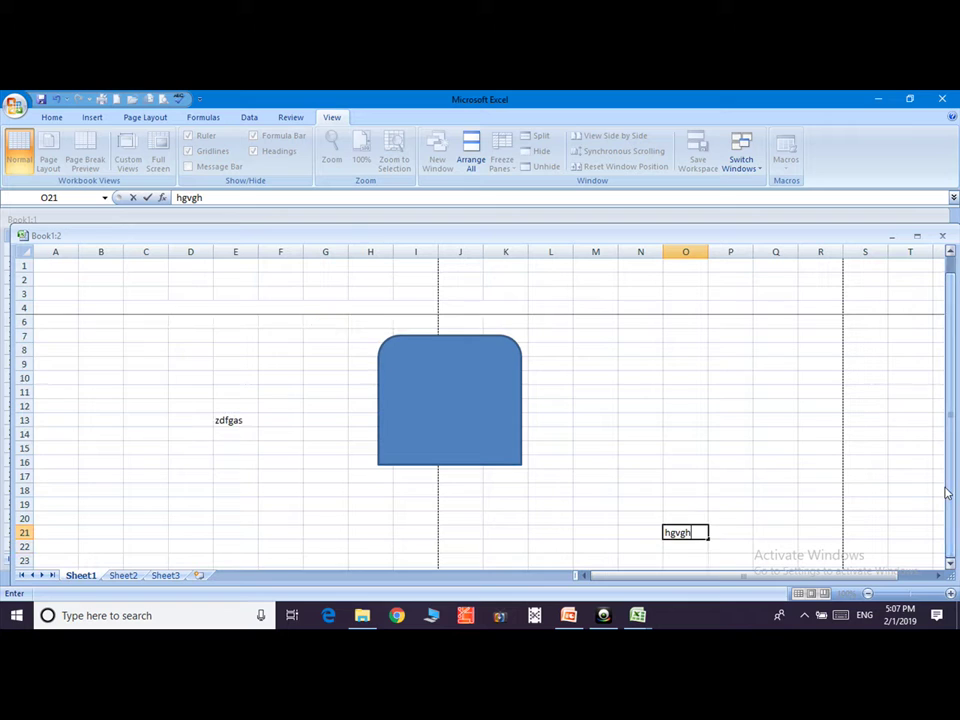
{"action": "left_click", "coordinate": [716, 561]}
{"action": "type", "text": "tgh"}
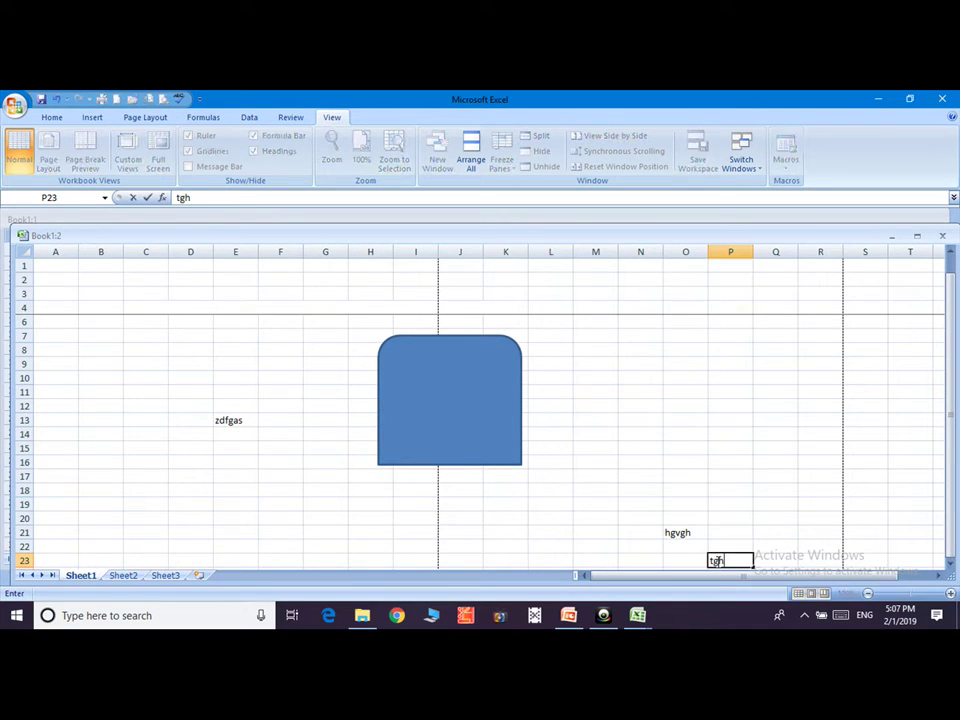
{"action": "key", "text": "Return"}
{"action": "type", "text": "yjfhfhj"}
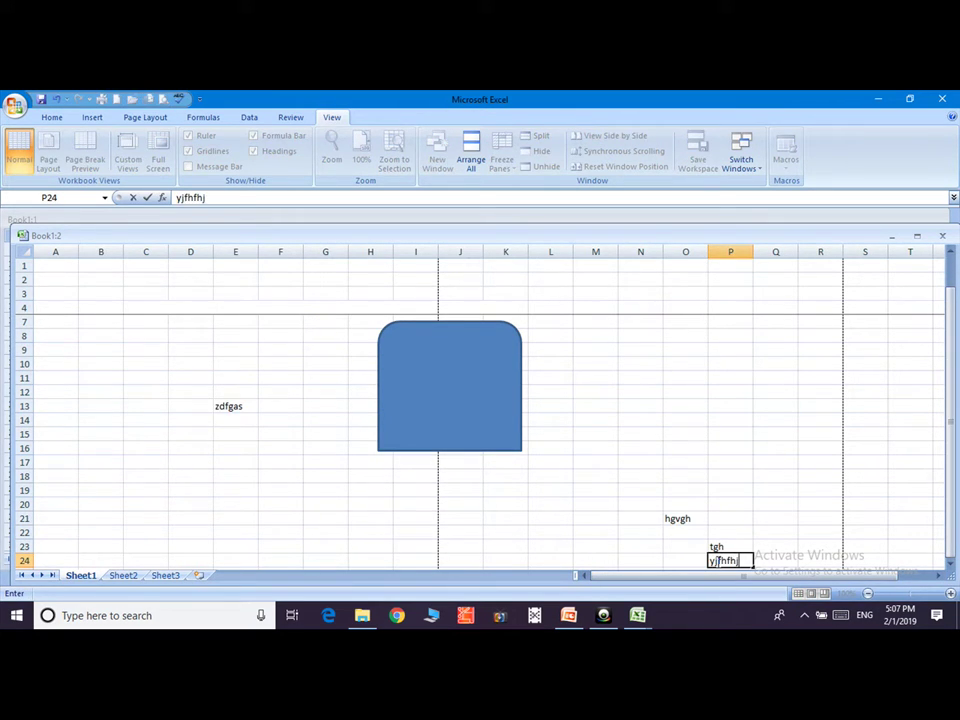
{"action": "key", "text": "Return"}
{"action": "type", "text": "k"}
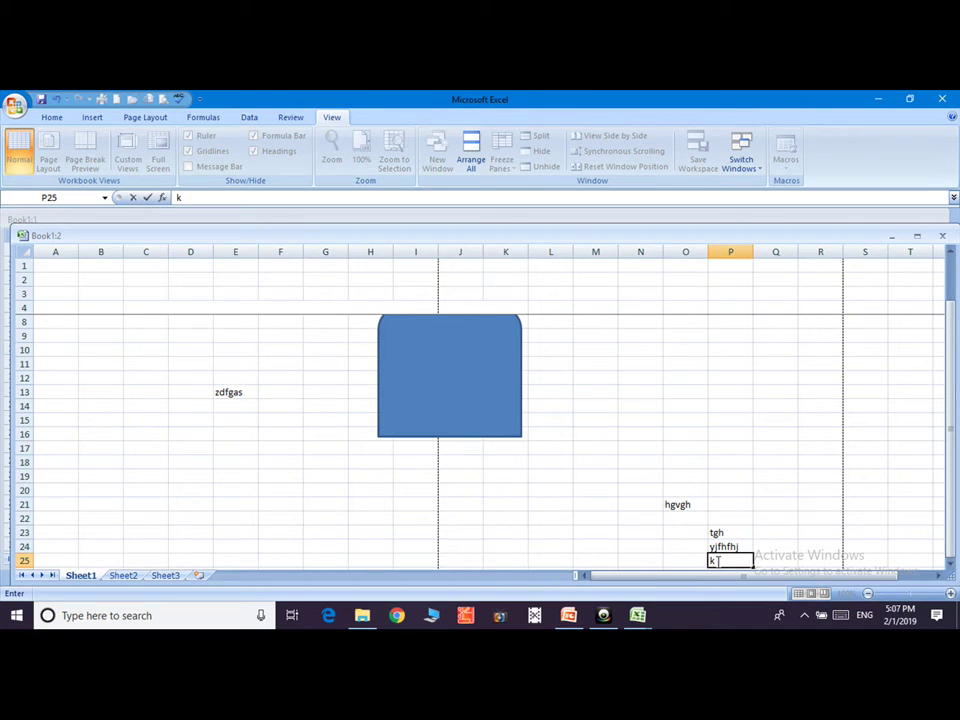
{"action": "key", "text": "Return"}
{"action": "key", "text": "Return"}
{"action": "key", "text": "Return"}
{"action": "key", "text": "Return"}
{"action": "key", "text": "Return"}
{"action": "key", "text": "Return"}
{"action": "key", "text": "Return"}
{"action": "key", "text": "Return"}
{"action": "type", "text": "jhvvhmfn"}
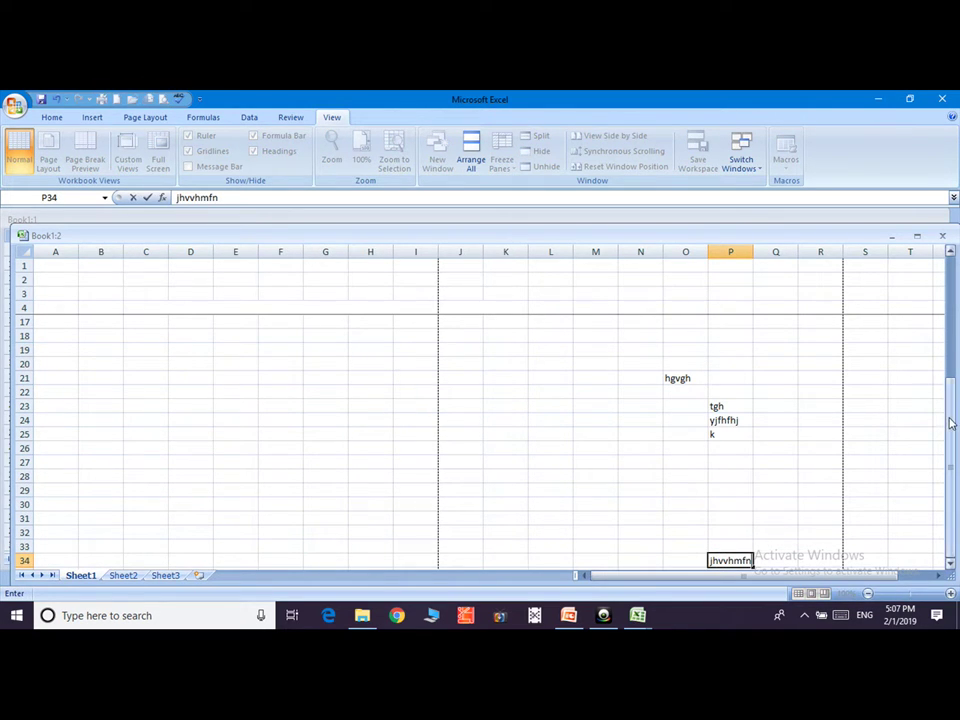
{"action": "mouse_move", "coordinate": [951, 420]}
{"action": "left_mouse_down"}
{"action": "mouse_move", "coordinate": [951, 376]}
{"action": "mouse_move", "coordinate": [951, 400]}
{"action": "left_mouse_up"}
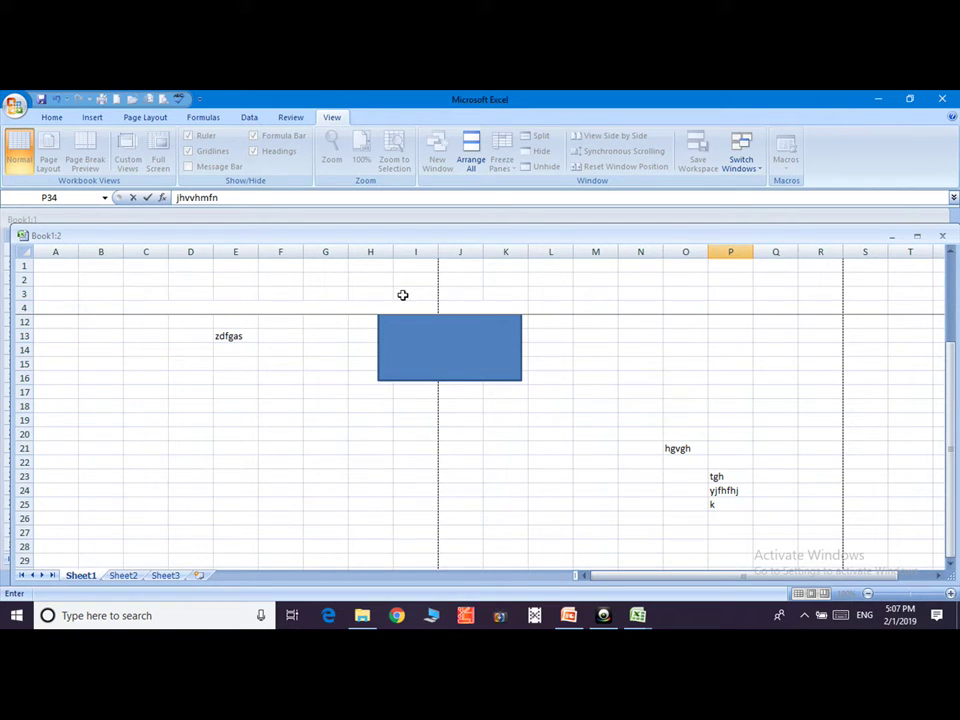
Enter 'htgfhmfg' in cell I3 and check it while scrolling.
{"action": "left_click", "coordinate": [424, 296]}
{"action": "type", "text": "htgfhmfg"}
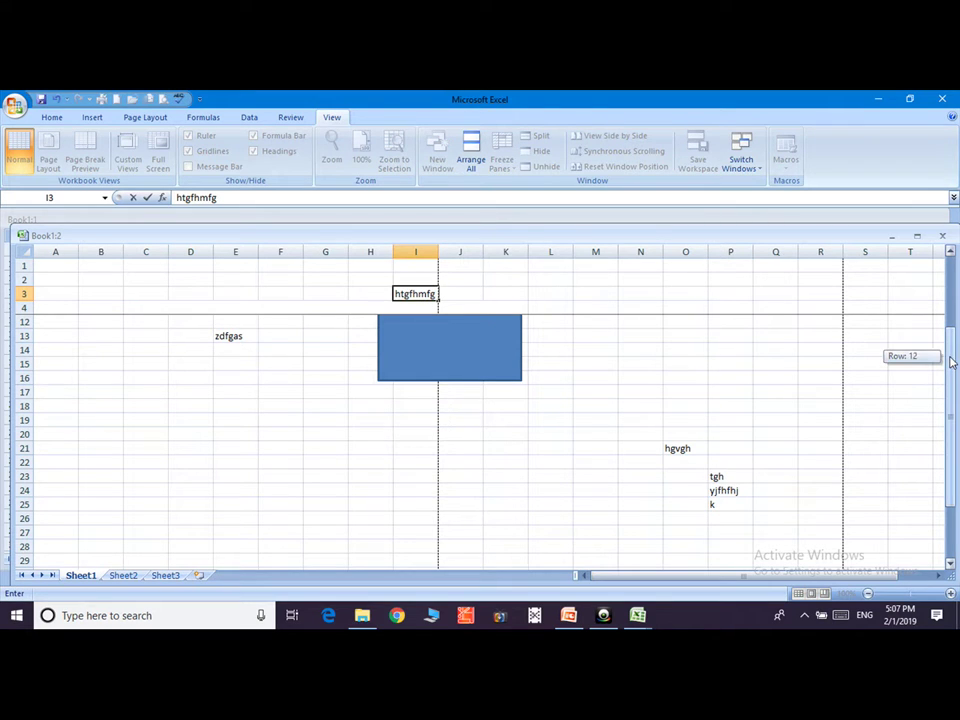
{"action": "left_click_drag", "start_coordinate": [951, 355], "coordinate": [951, 318]}
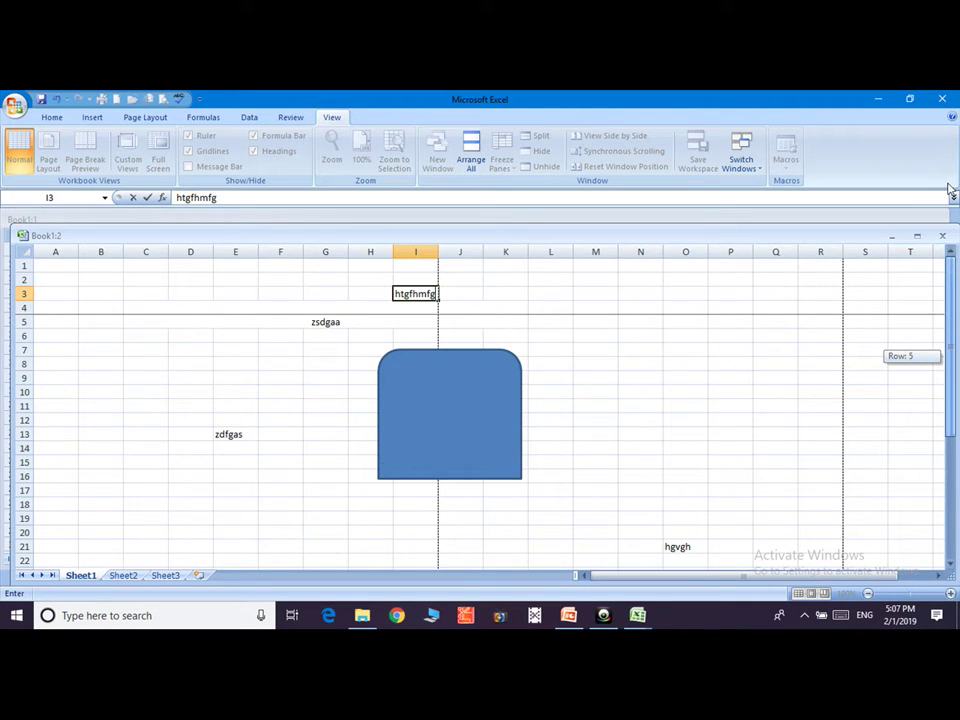
{"action": "mouse_move", "coordinate": [951, 318]}
{"action": "left_mouse_down"}
{"action": "mouse_move", "coordinate": [953, 352]}
{"action": "mouse_move", "coordinate": [953, 277]}
{"action": "left_mouse_up"}
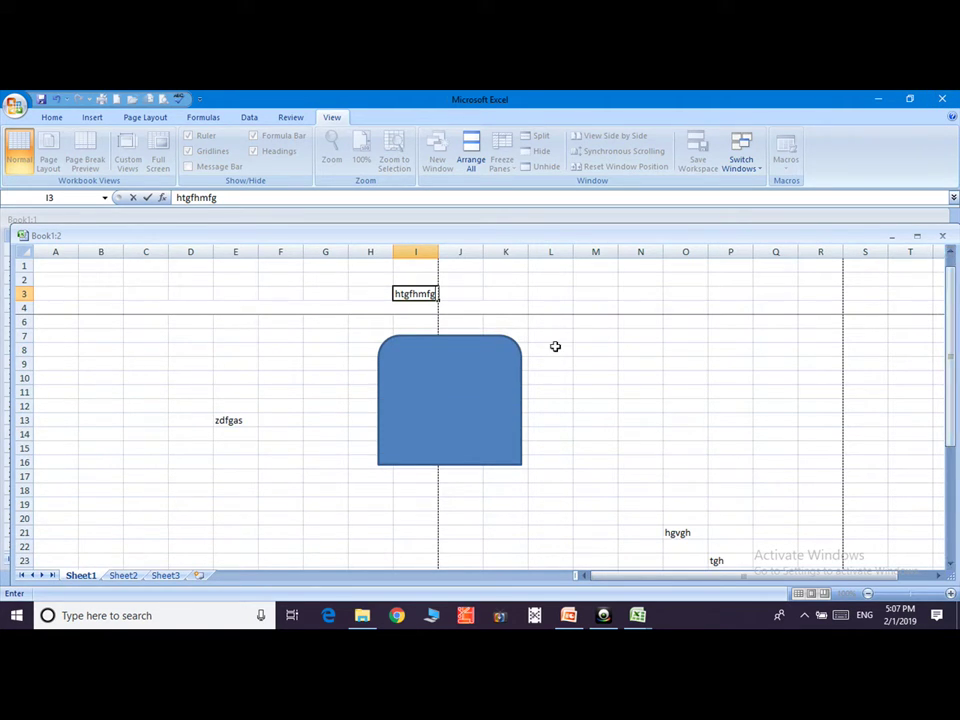
{"action": "left_click", "coordinate": [289, 402]}
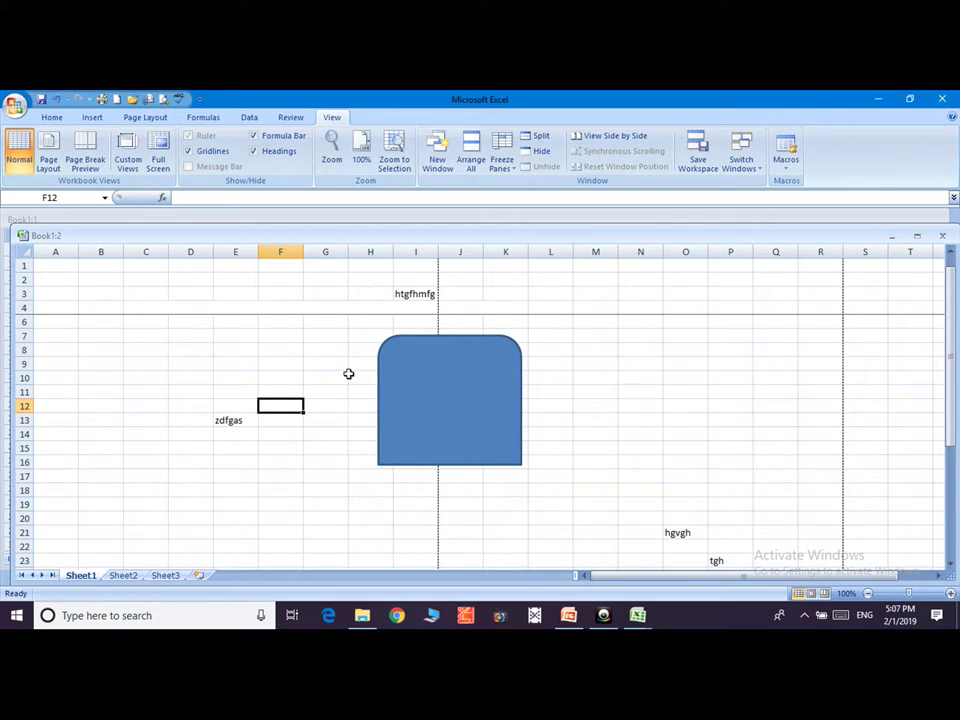
Unfreeze the panes and select cell F9.
{"action": "left_click", "coordinate": [502, 158]}
{"action": "left_click", "coordinate": [554, 184]}
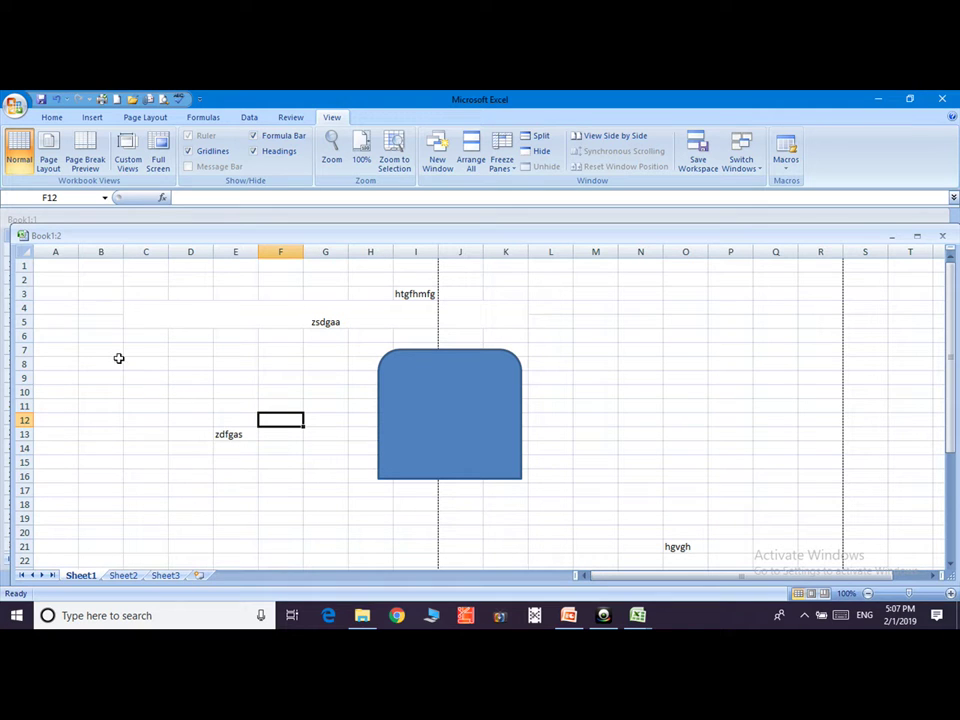
{"action": "left_click", "coordinate": [293, 378]}
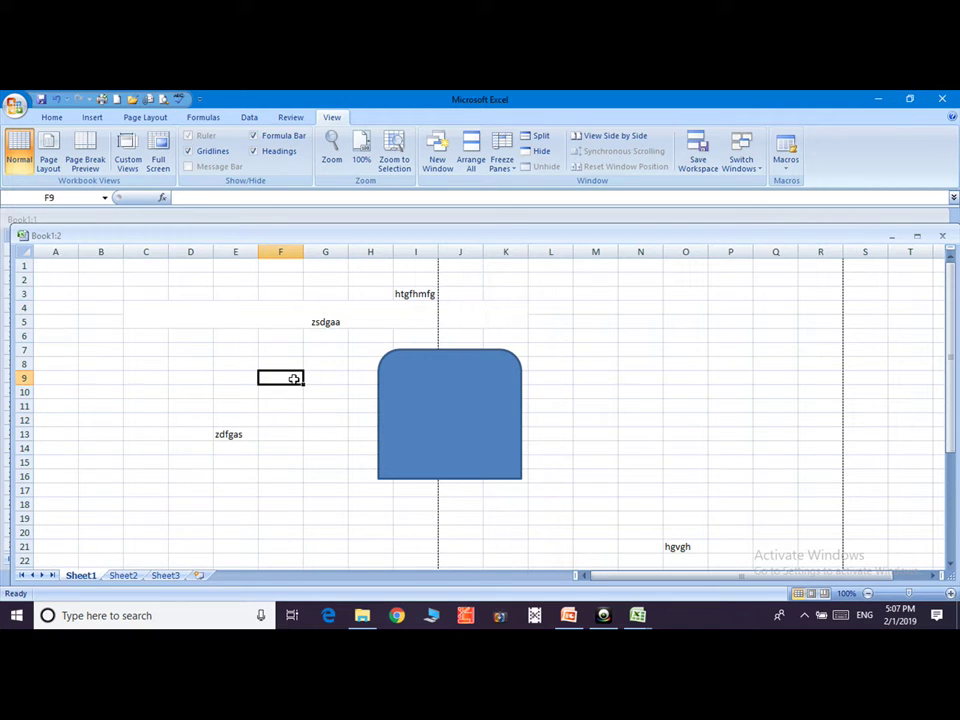
Split the sheet into four panes at F9 and replace the C4 text with 'hgvgh'.
{"action": "left_click", "coordinate": [540, 136]}
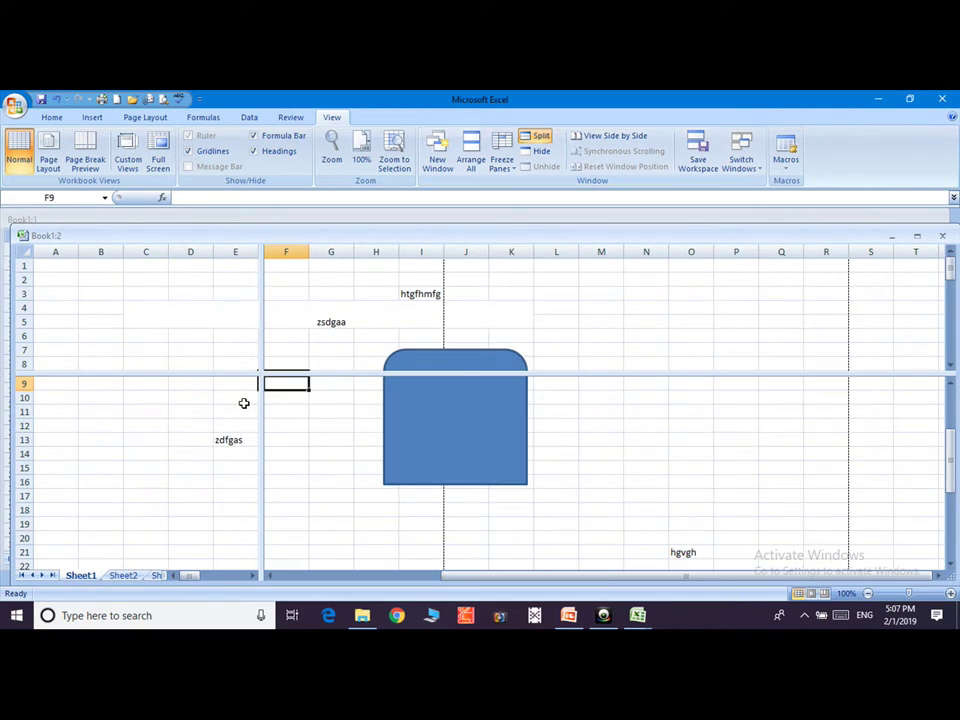
{"action": "left_click", "coordinate": [353, 323]}
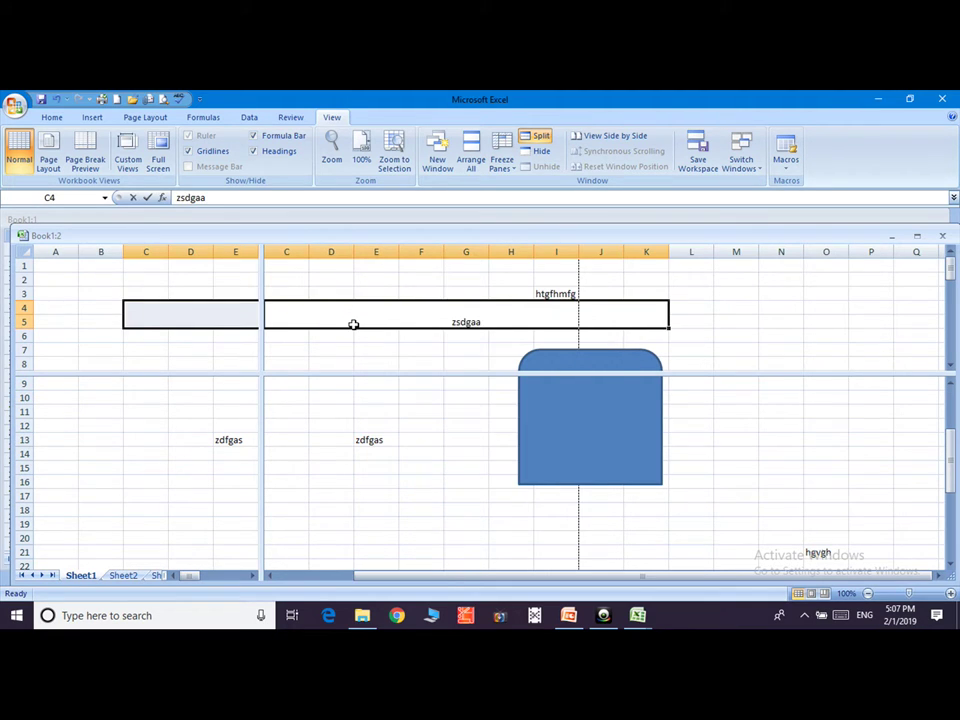
{"action": "type", "text": "hgvgh"}
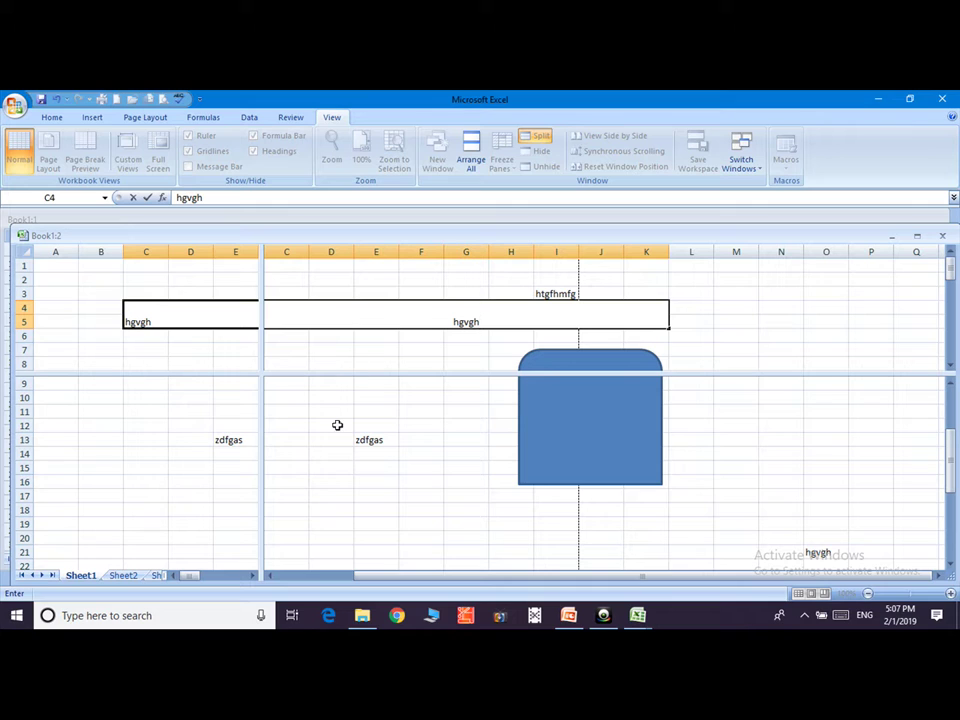
{"action": "left_click", "coordinate": [950, 392]}
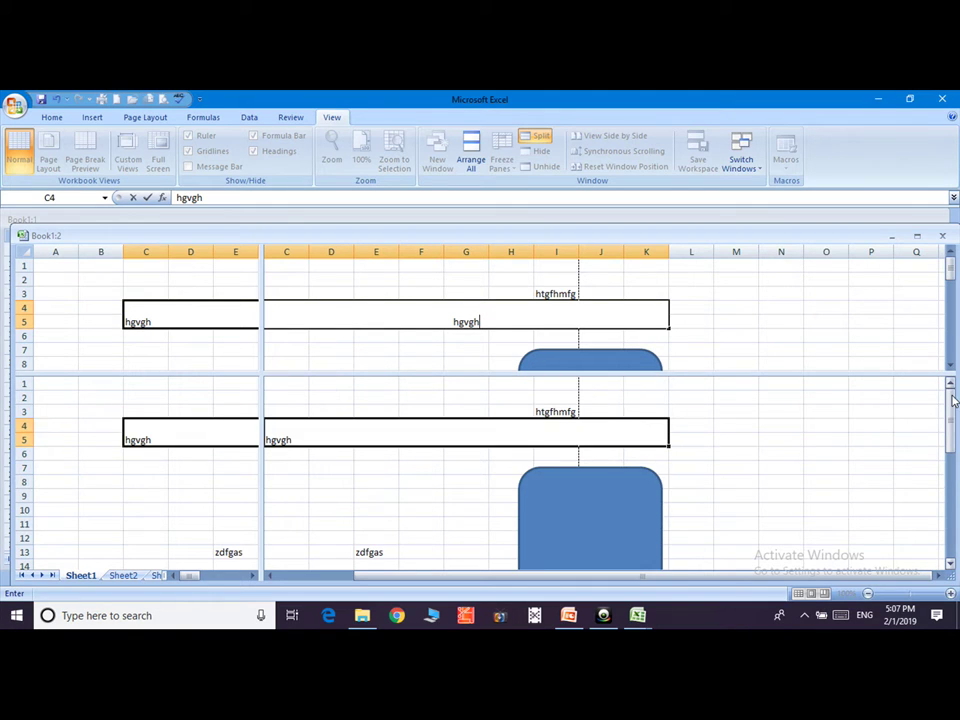
{"action": "left_click", "coordinate": [371, 349]}
Enter 'ytyhty' in E7 and remove the split.
{"action": "type", "text": "ytyhty"}
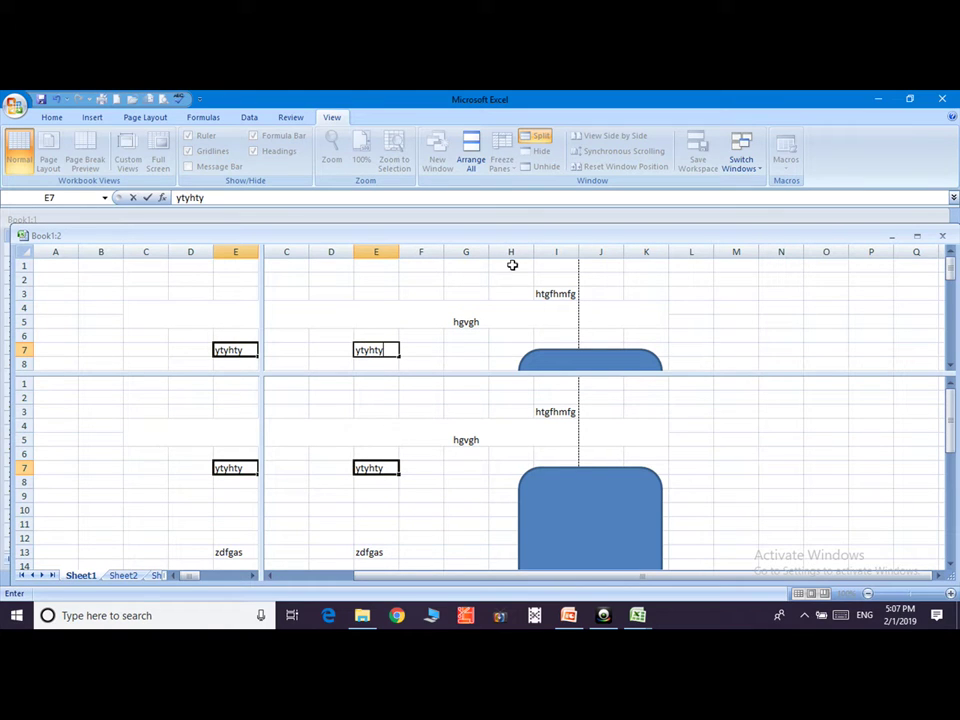
{"action": "left_click", "coordinate": [454, 452]}
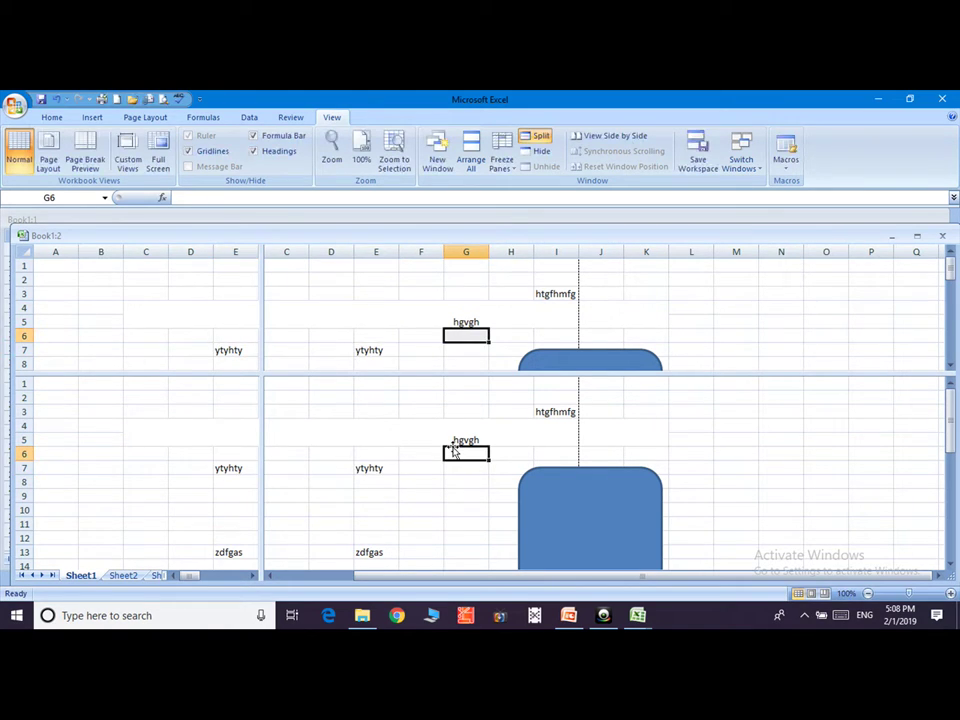
{"action": "left_click", "coordinate": [536, 138]}
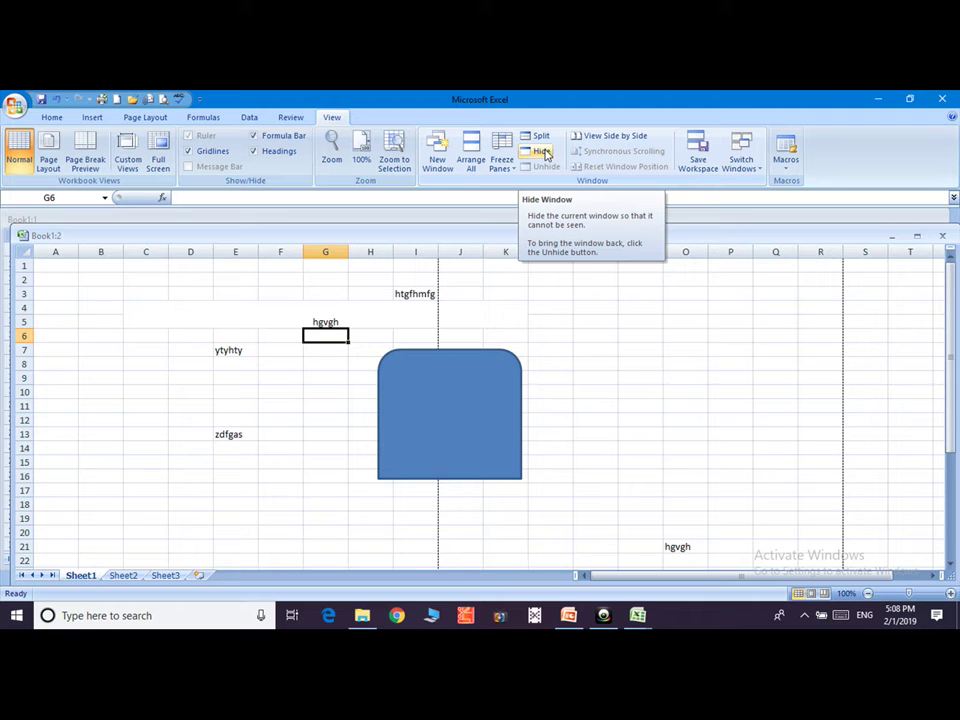
{"action": "left_click", "coordinate": [546, 153]}
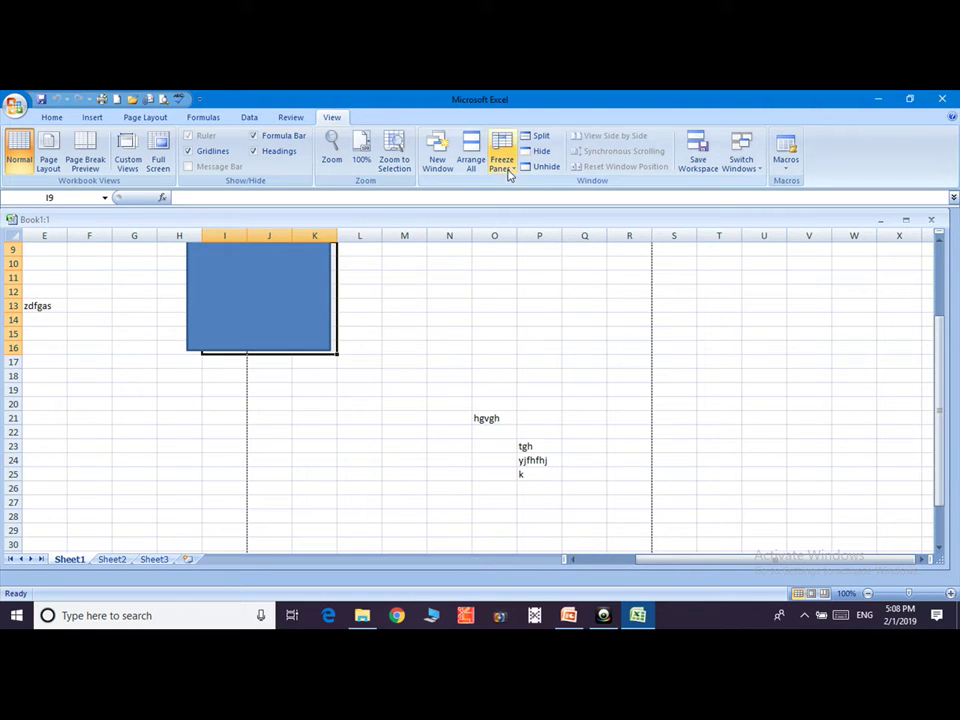
{"action": "left_click", "coordinate": [542, 167]}
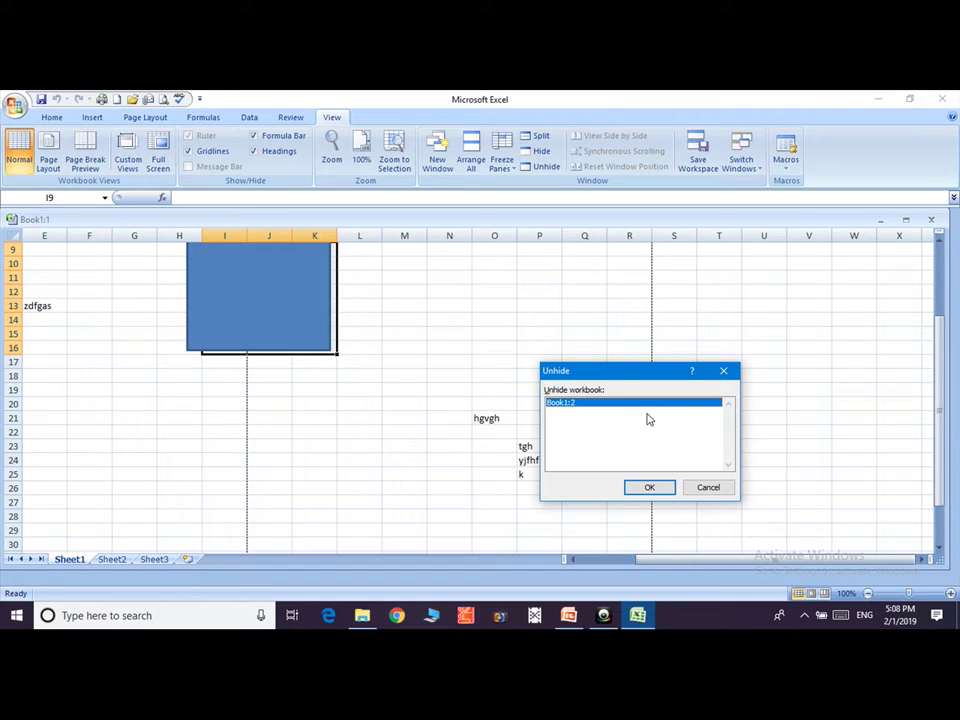
{"action": "left_click", "coordinate": [659, 488]}
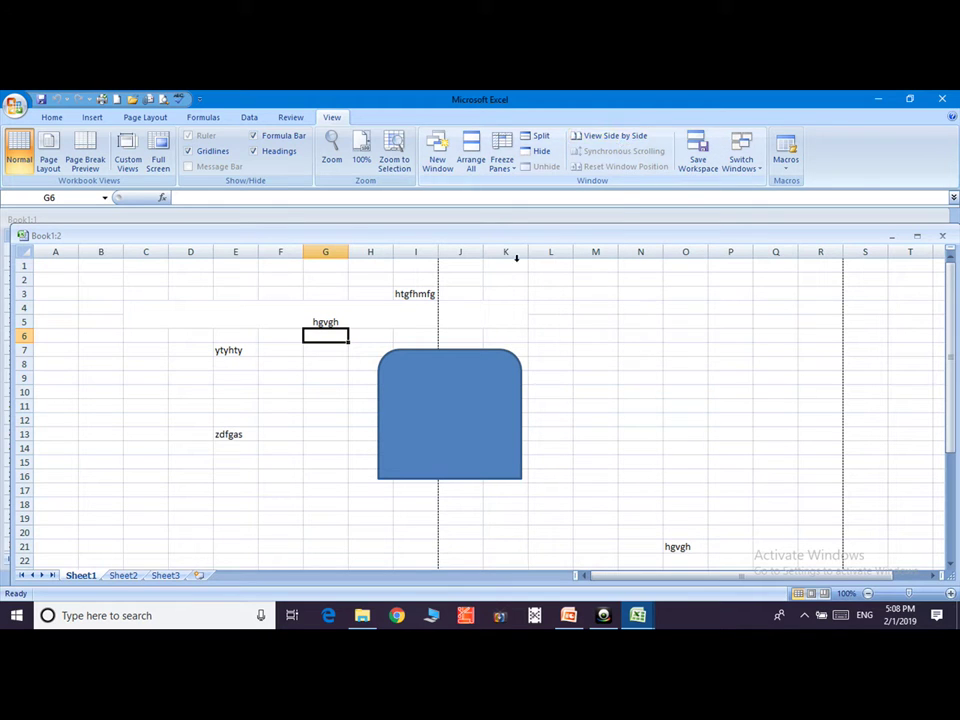
Show Book1:1 and Book1:2 side by side, enter 'hgfhg' in N4, and turn off synchronous scrolling.
{"action": "left_click", "coordinate": [620, 137]}
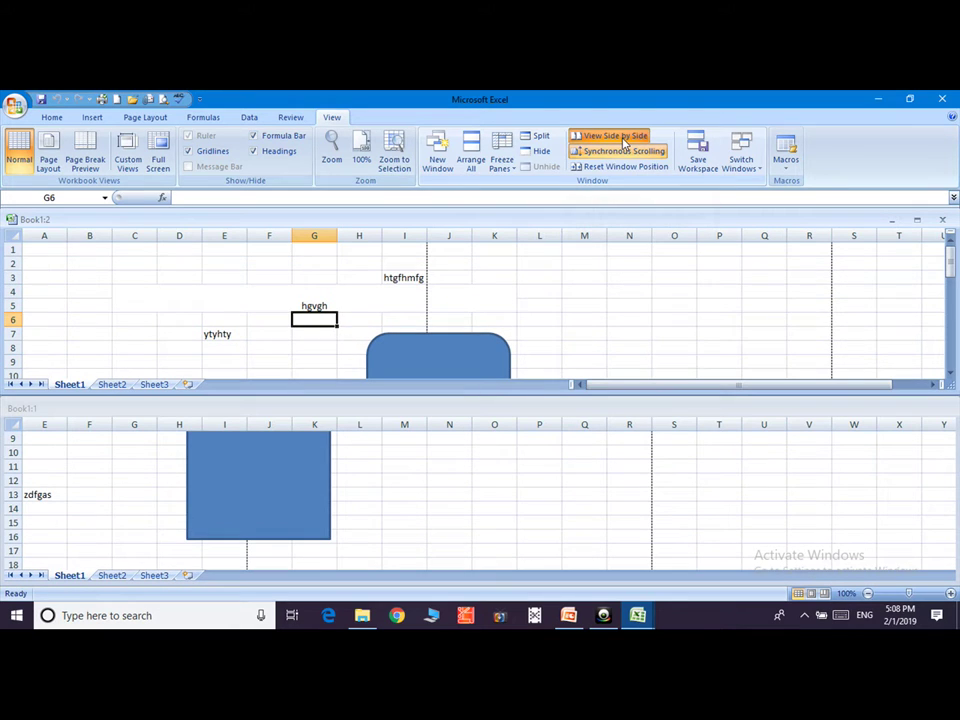
{"action": "left_click", "coordinate": [644, 294]}
{"action": "type", "text": "hgfhg"}
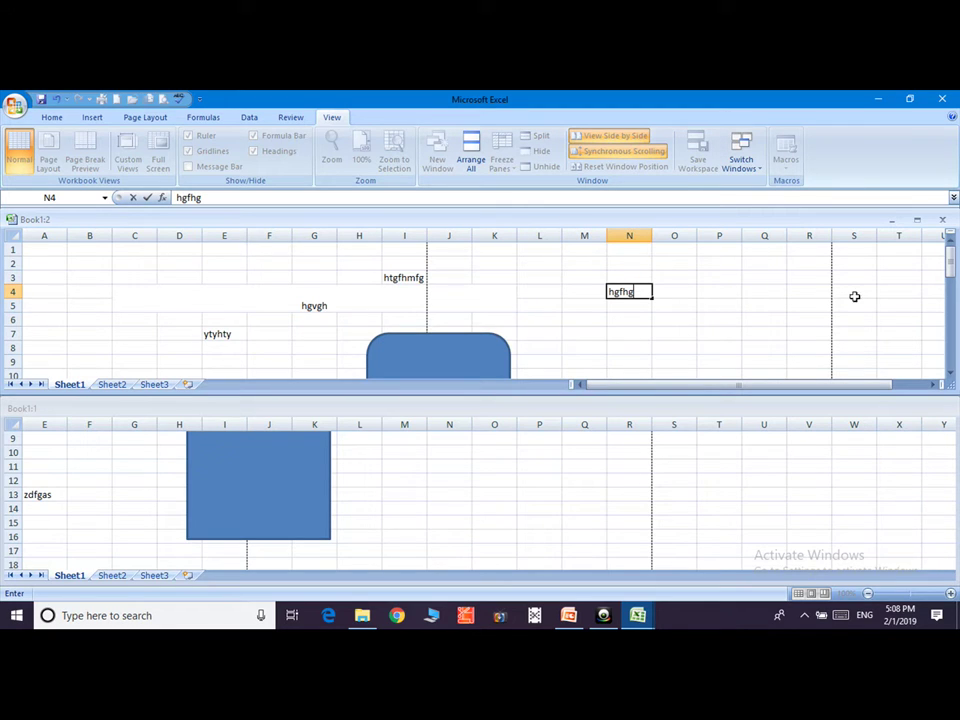
{"action": "left_click_drag", "start_coordinate": [951, 257], "coordinate": [950, 259]}
{"action": "left_click", "coordinate": [640, 333]}
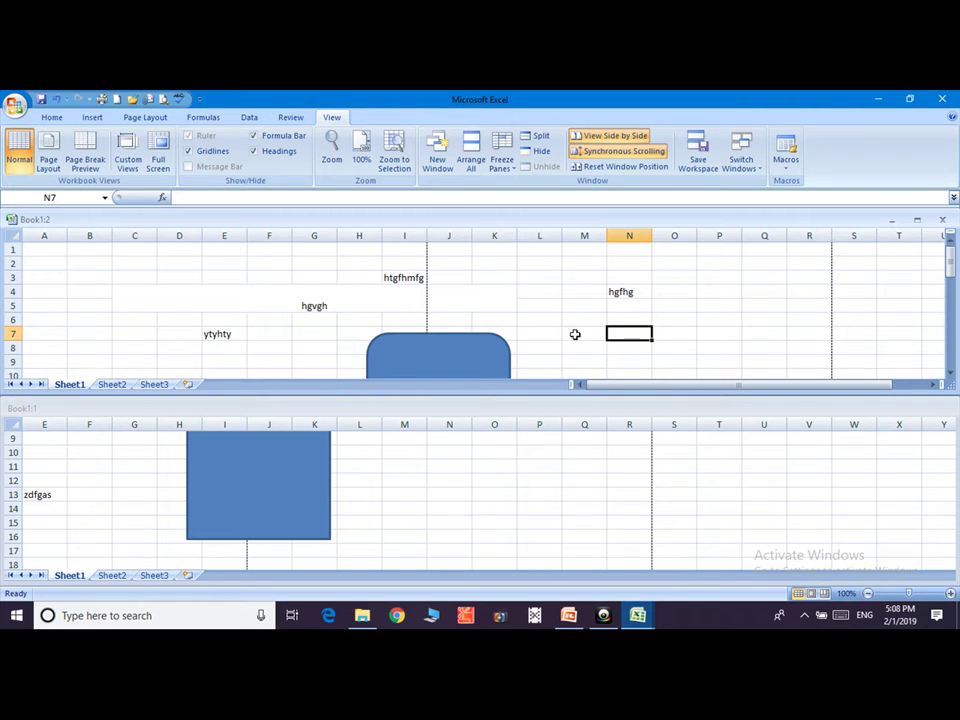
{"action": "left_click", "coordinate": [645, 155]}
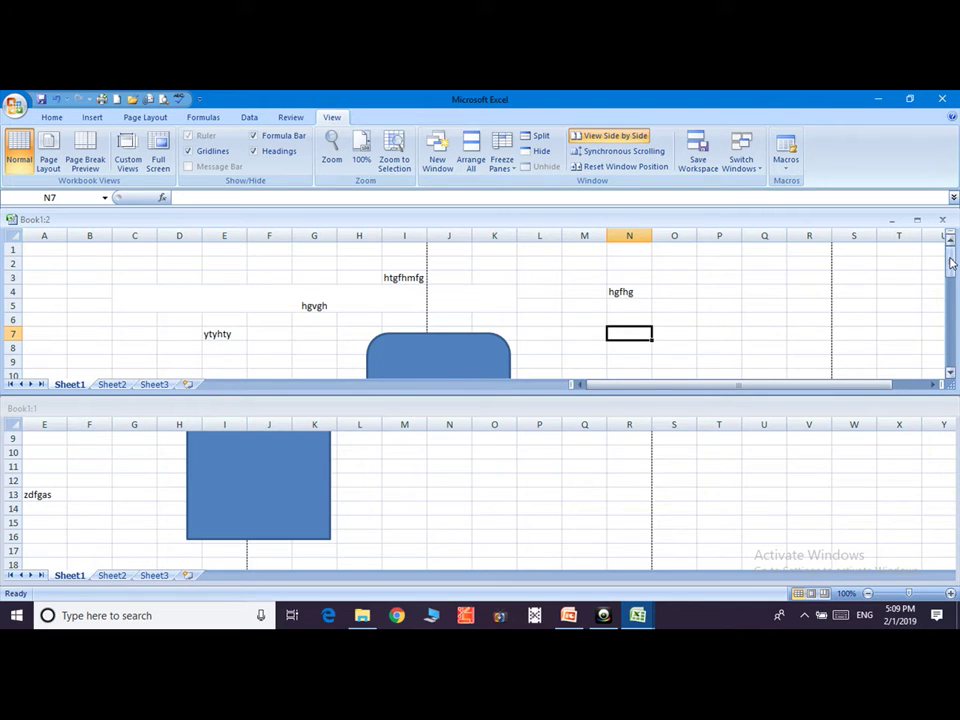
{"action": "mouse_move", "coordinate": [950, 252]}
{"action": "left_mouse_down"}
{"action": "mouse_move", "coordinate": [954, 262]}
{"action": "mouse_move", "coordinate": [952, 252]}
{"action": "left_mouse_up"}
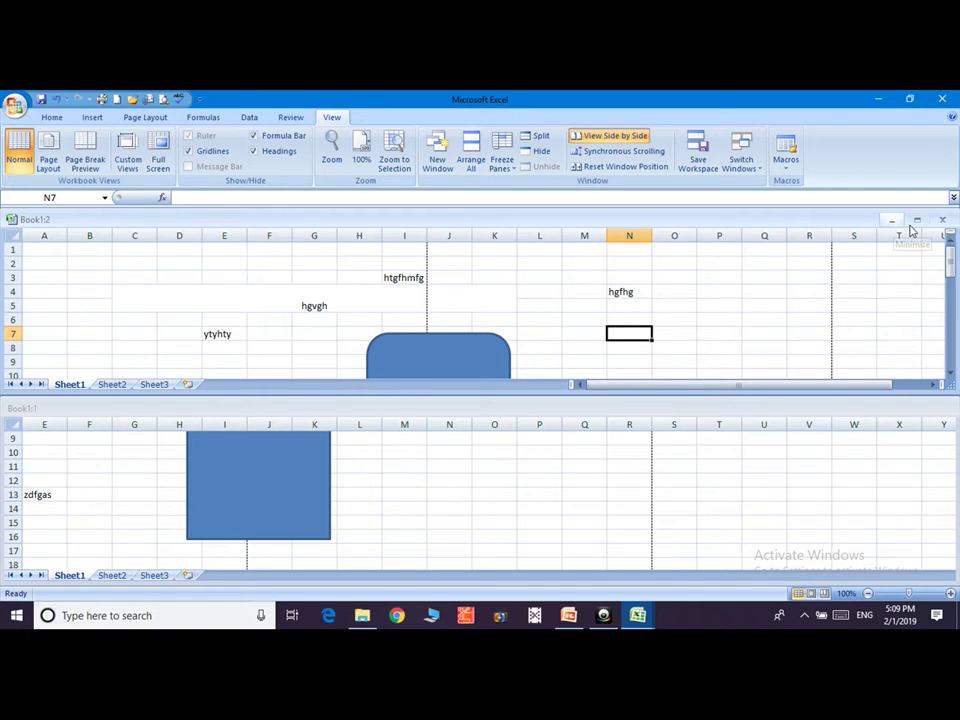
Maximize the Book1:2 window and enter 'hgdgb' in cell N7.
{"action": "left_click", "coordinate": [917, 222]}
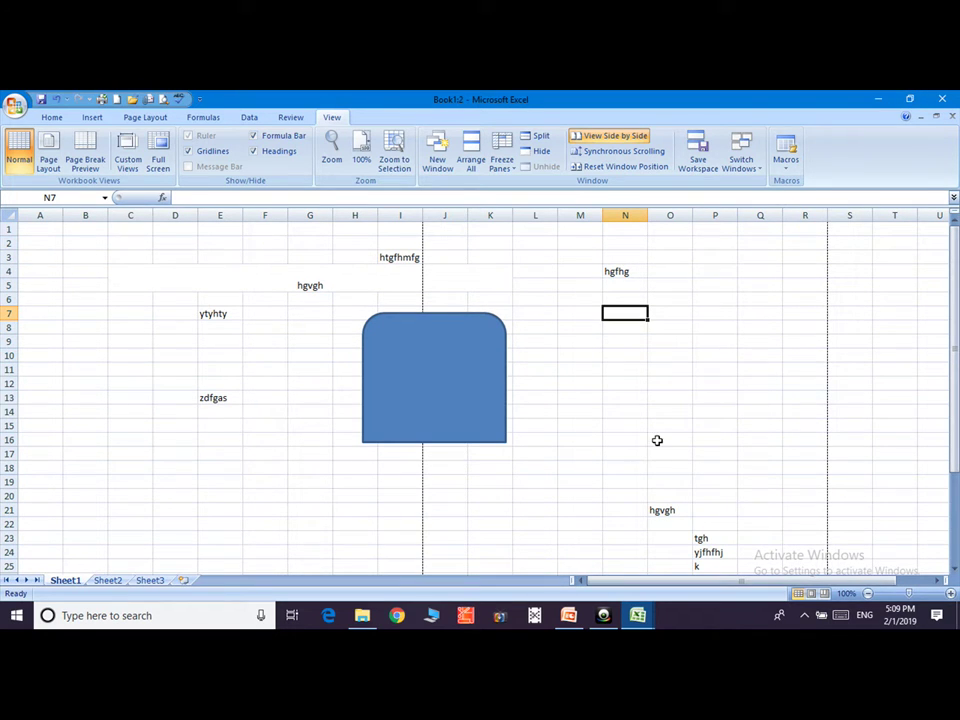
{"action": "type", "text": "hgdgb"}
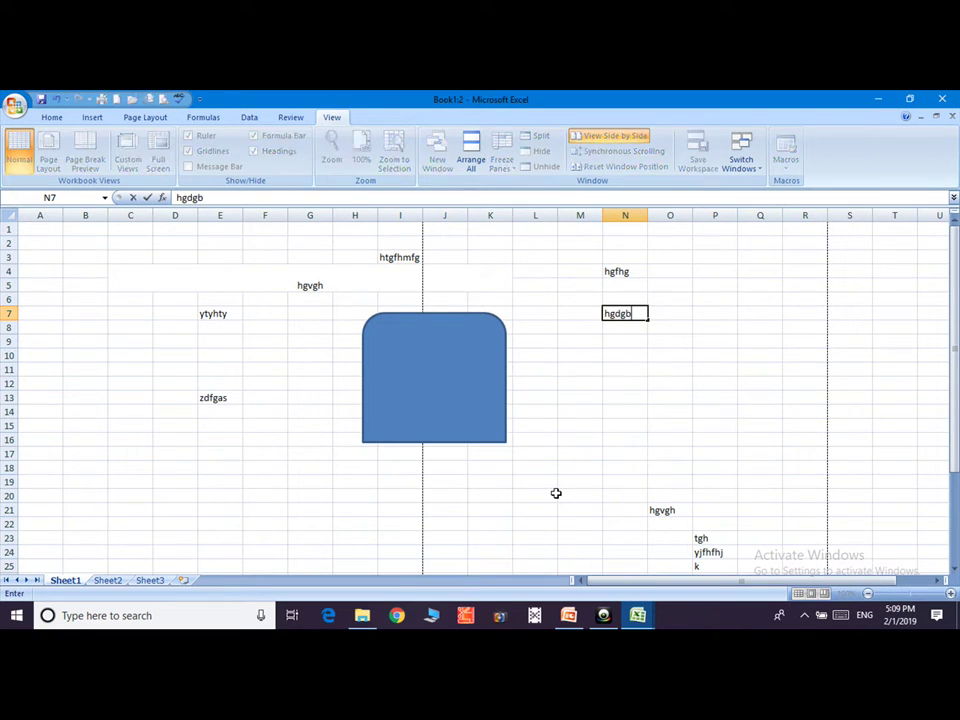
{"action": "left_click", "coordinate": [705, 315]}
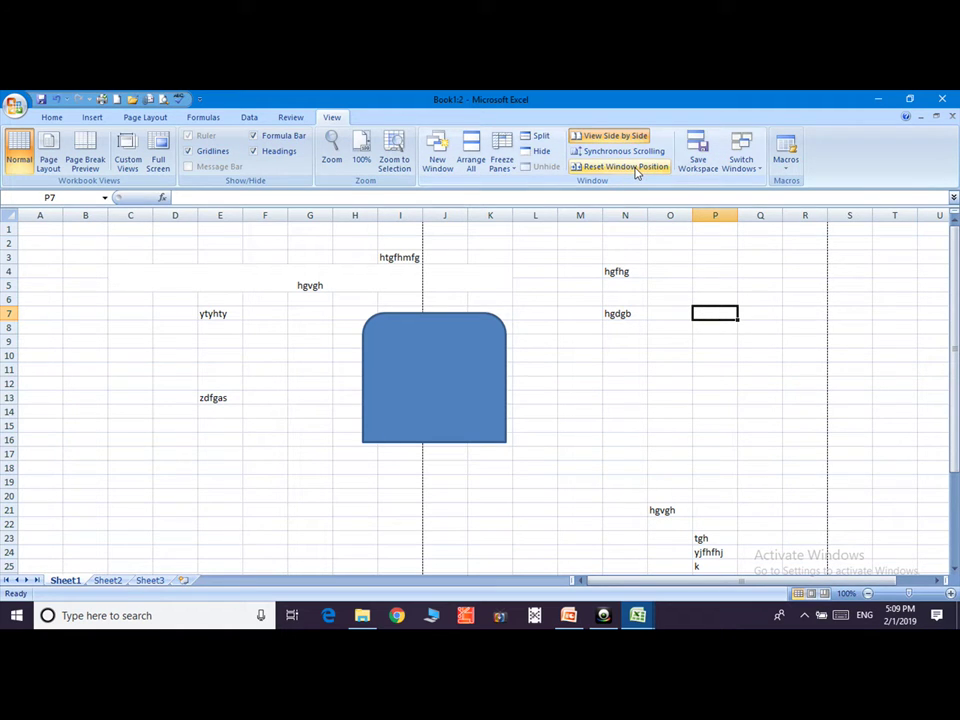
Reset the window positions, then bring Book1:1 to the front using Switch Windows.
{"action": "left_click", "coordinate": [636, 168]}
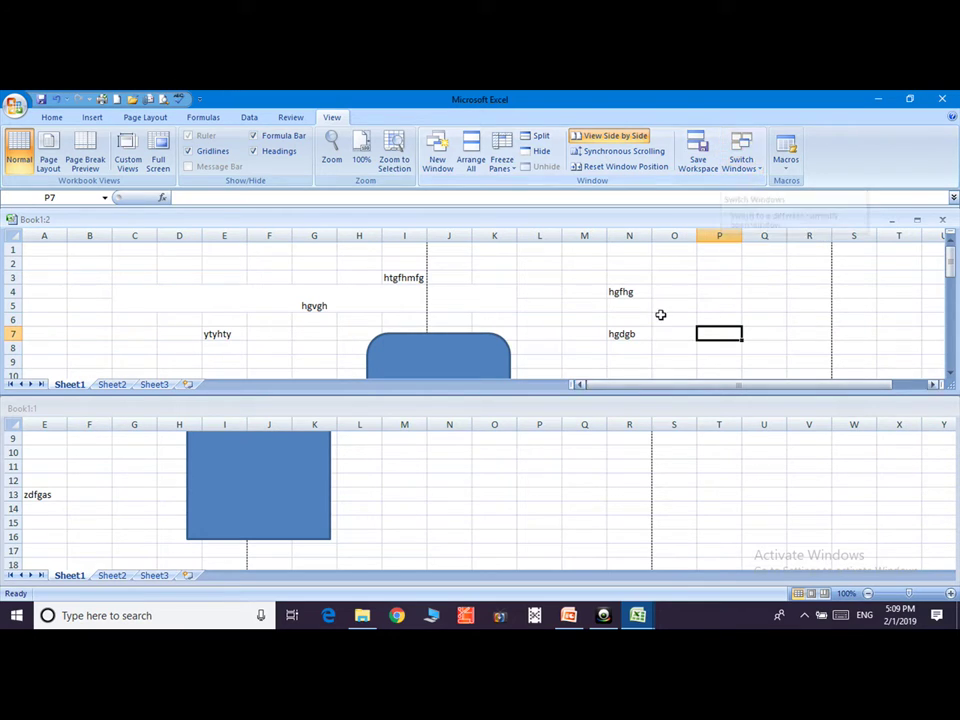
{"action": "left_click", "coordinate": [741, 166]}
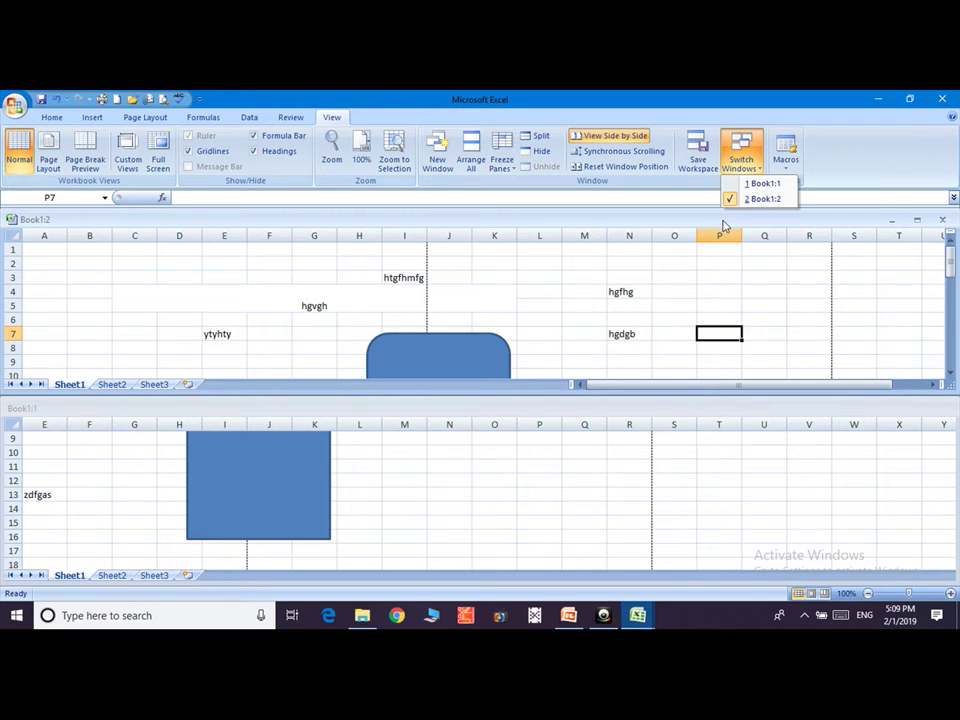
{"action": "left_click", "coordinate": [917, 220]}
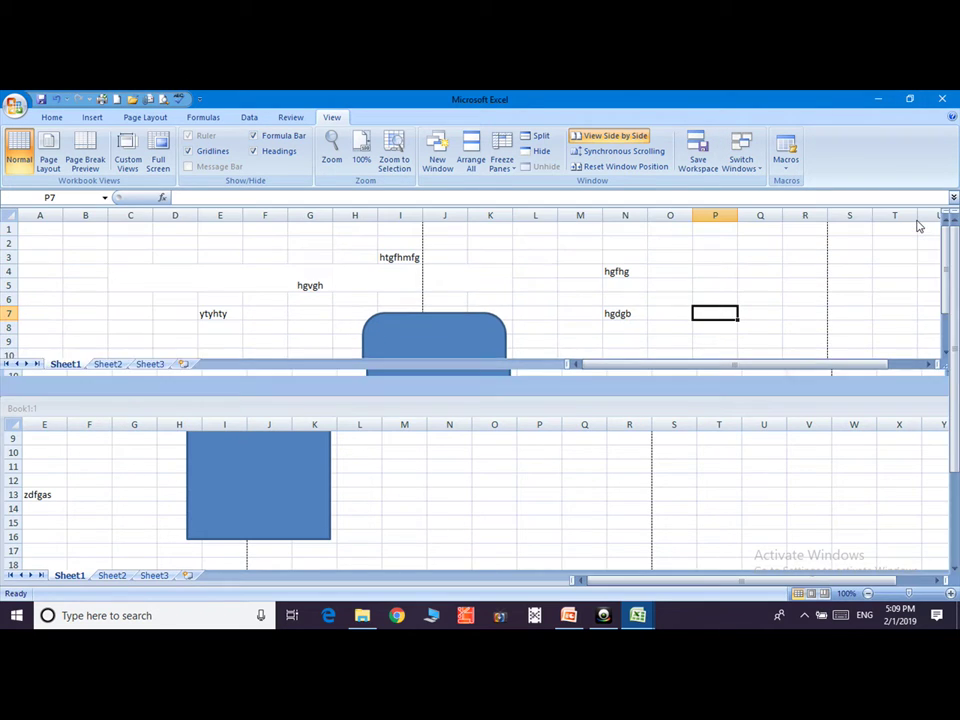
{"action": "left_click", "coordinate": [743, 166]}
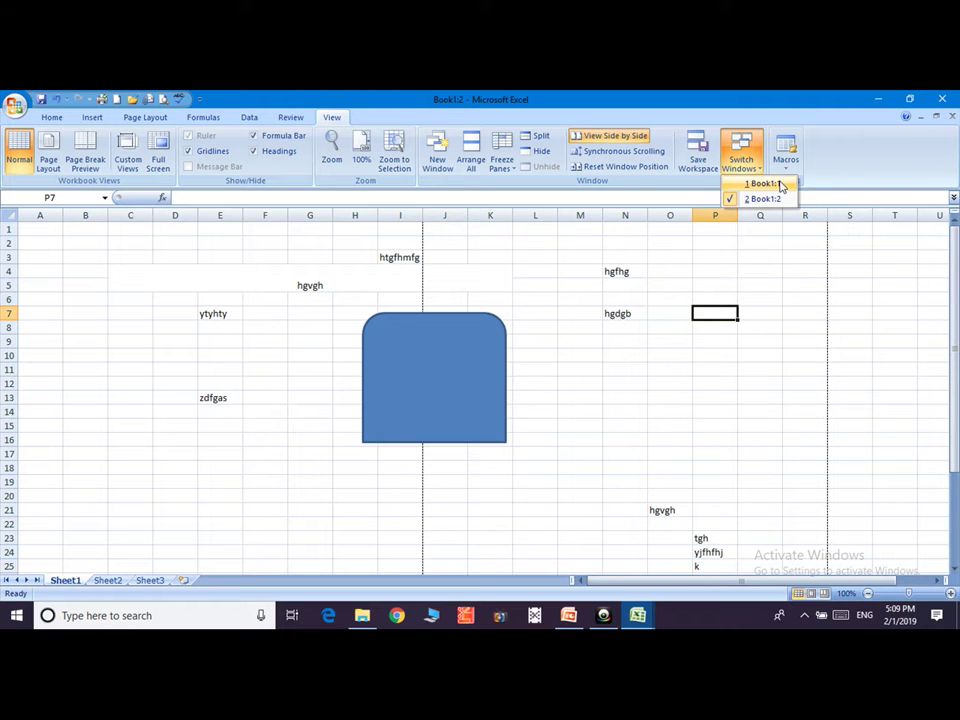
{"action": "left_click", "coordinate": [762, 184]}
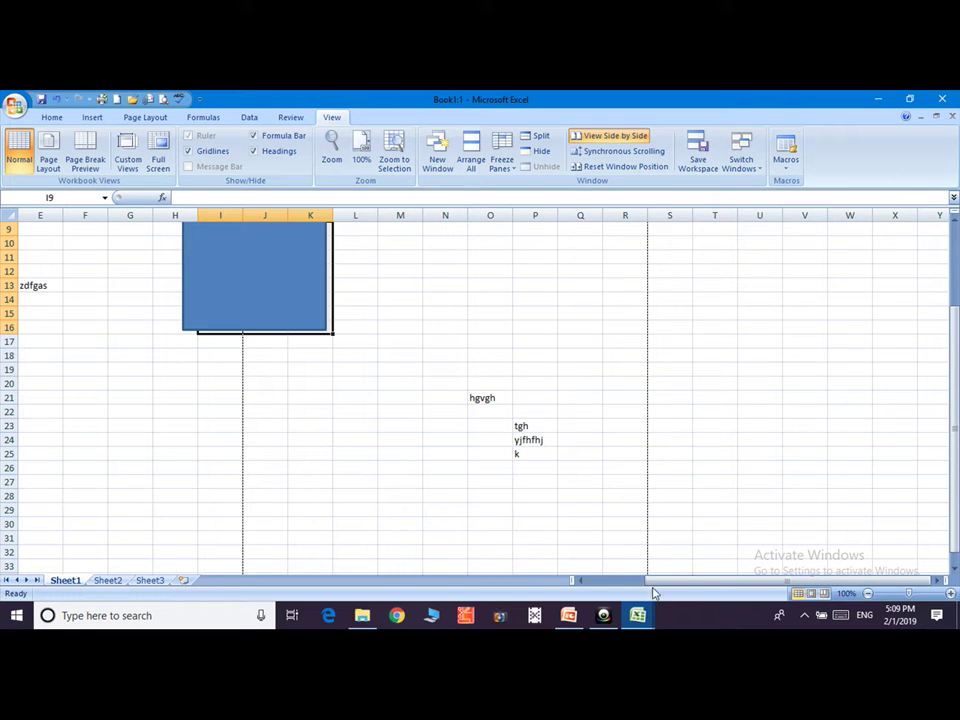
{"action": "mouse_move", "coordinate": [637, 615]}
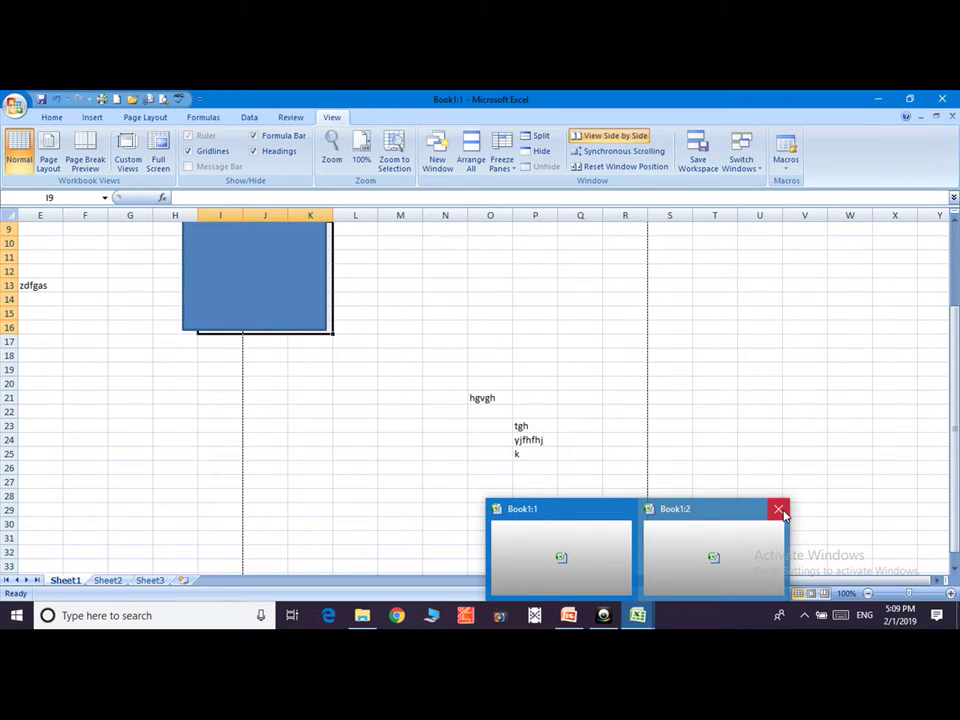
Close the Book1:2 window, save Book1 under the file name 'a', and create a new workbook with Ctrl+N.
{"action": "left_click", "coordinate": [779, 510]}
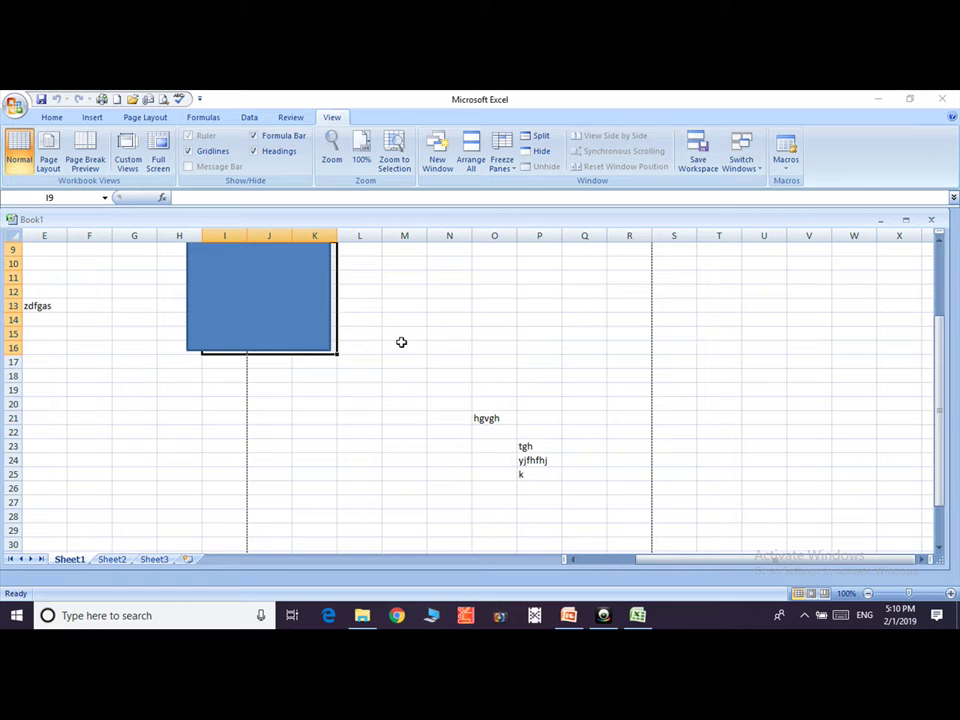
{"action": "scroll", "coordinate": [884, 308], "scroll_direction": "up", "scroll_amount": 3}
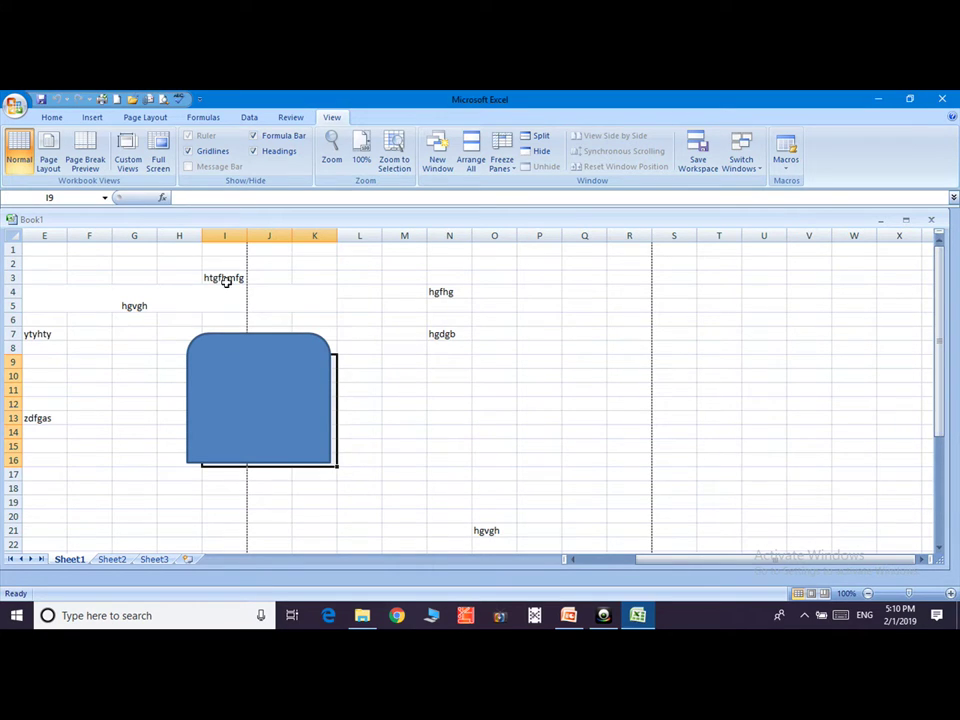
{"action": "left_click", "coordinate": [15, 107]}
{"action": "mouse_move", "coordinate": [47, 229]}
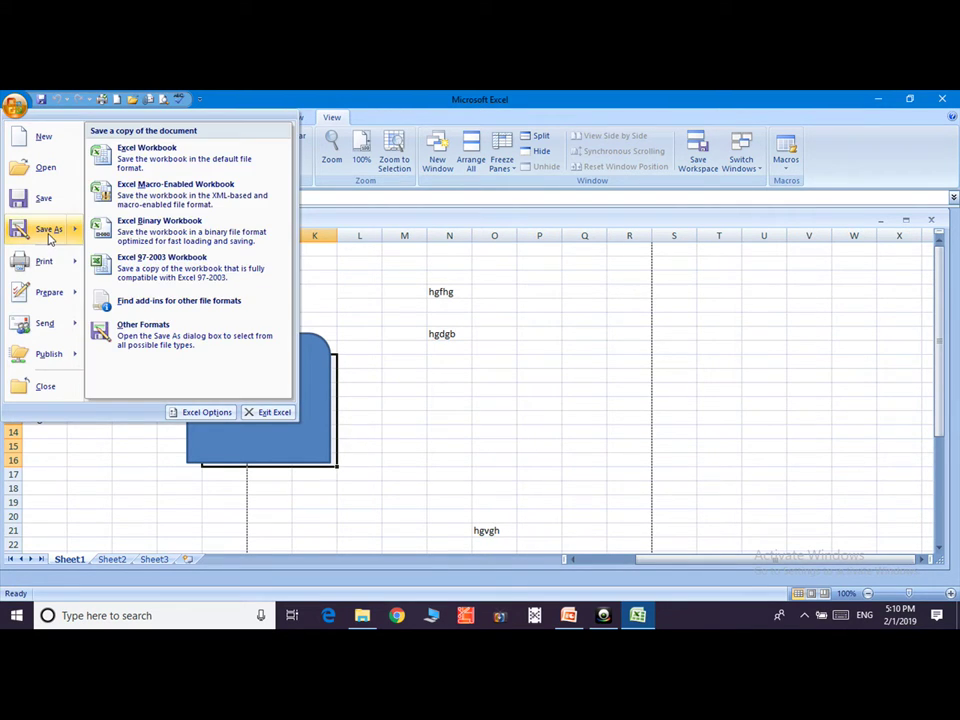
{"action": "left_click", "coordinate": [49, 232]}
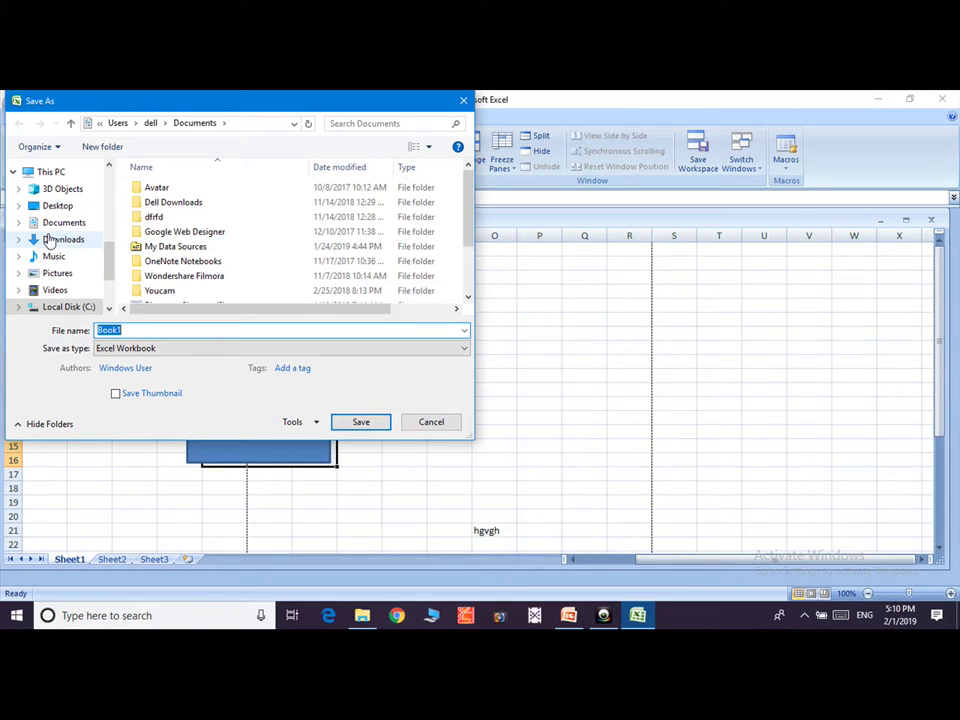
{"action": "type", "text": "a"}
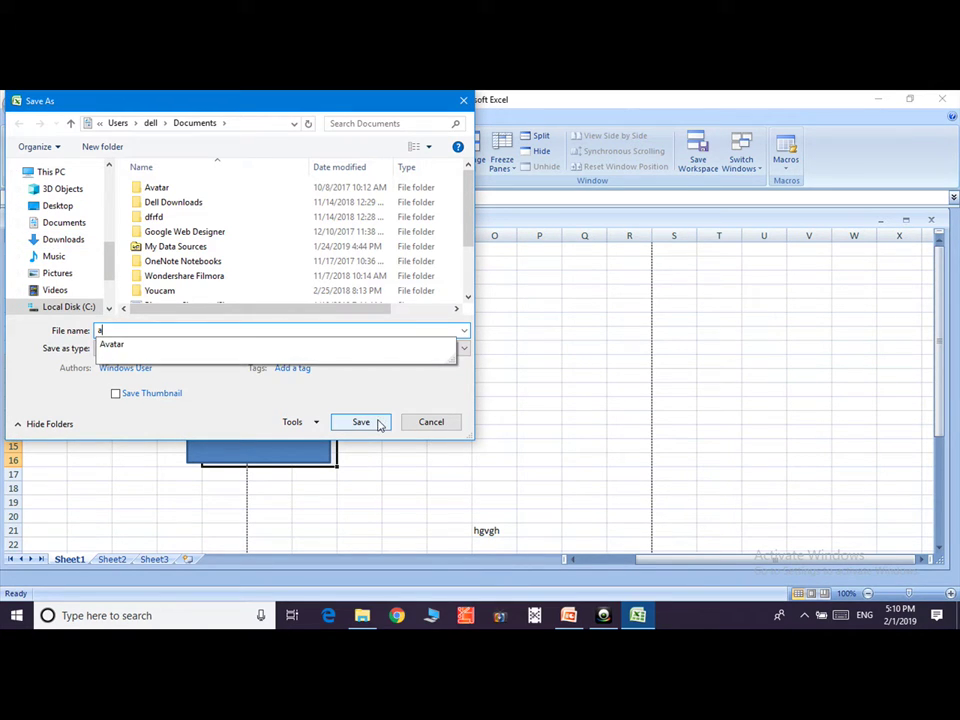
{"action": "left_click", "coordinate": [380, 424]}
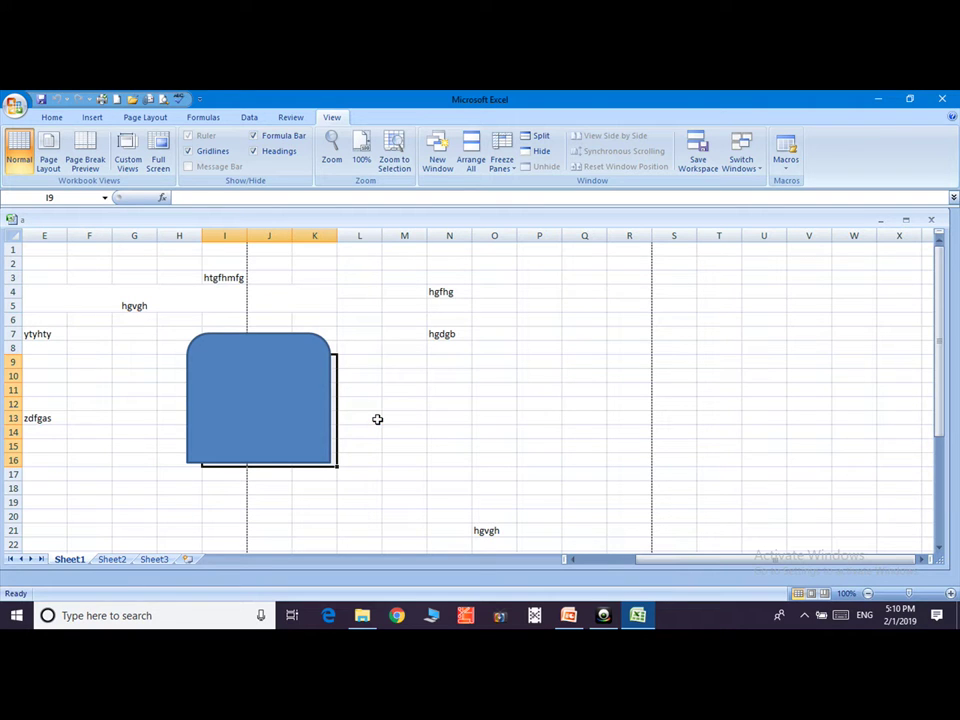
{"action": "key", "text": "ctrl+n"}
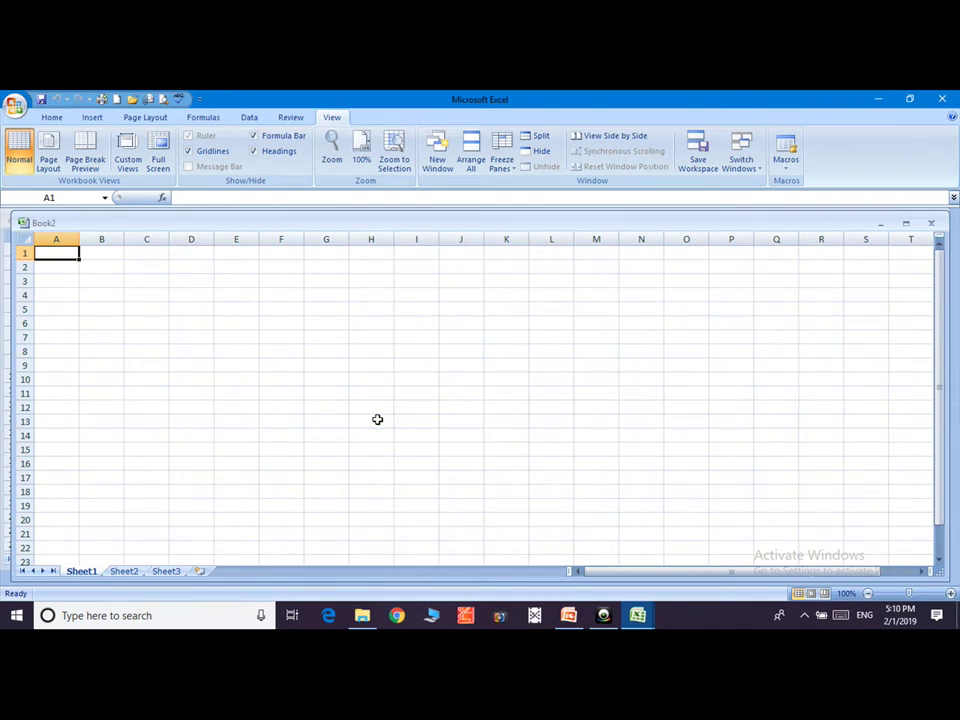
Enter 'tdg' in cell A1 and 'dtgdgd' in cell F7.
{"action": "type", "text": "tdg"}
{"action": "left_click", "coordinate": [294, 333]}
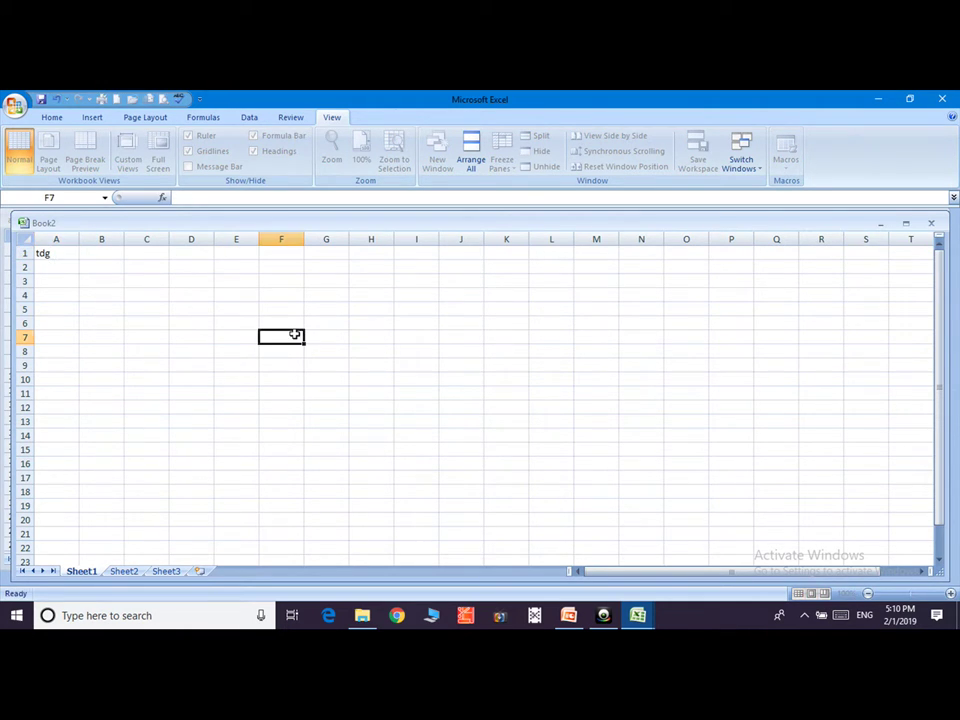
{"action": "type", "text": "dtgdgd"}
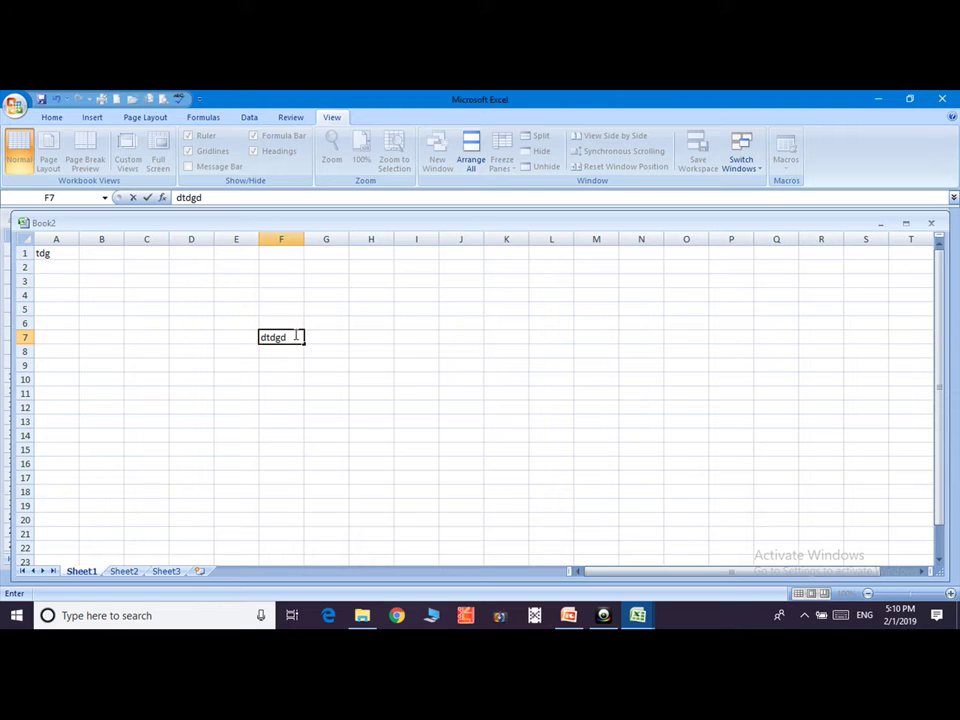
Save the new workbook under the file name 'b'.
{"action": "left_click", "coordinate": [14, 104]}
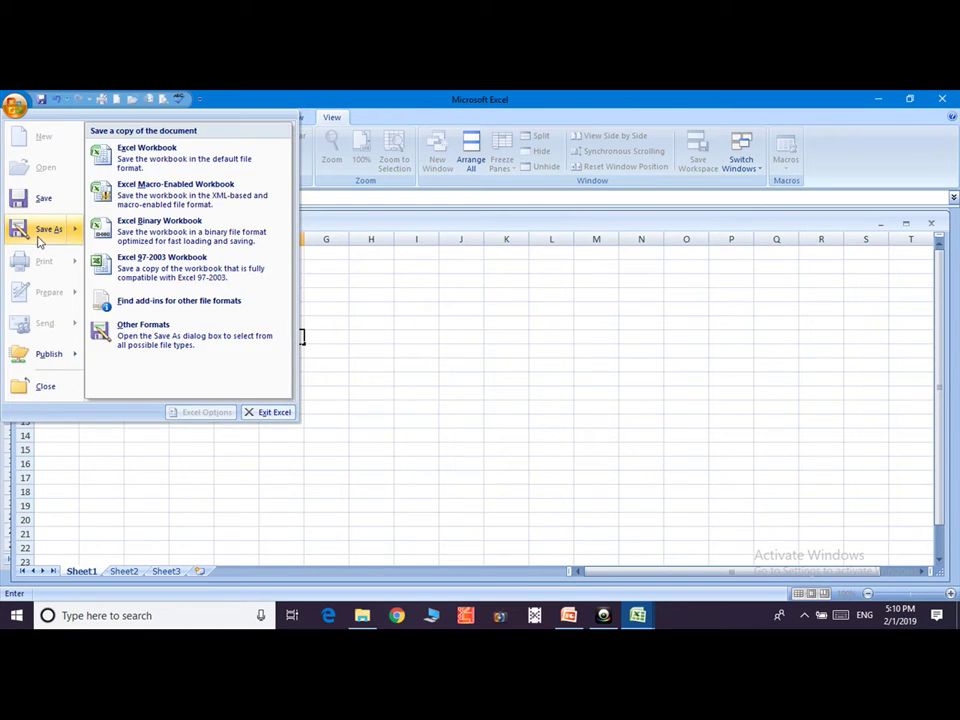
{"action": "left_click", "coordinate": [38, 240]}
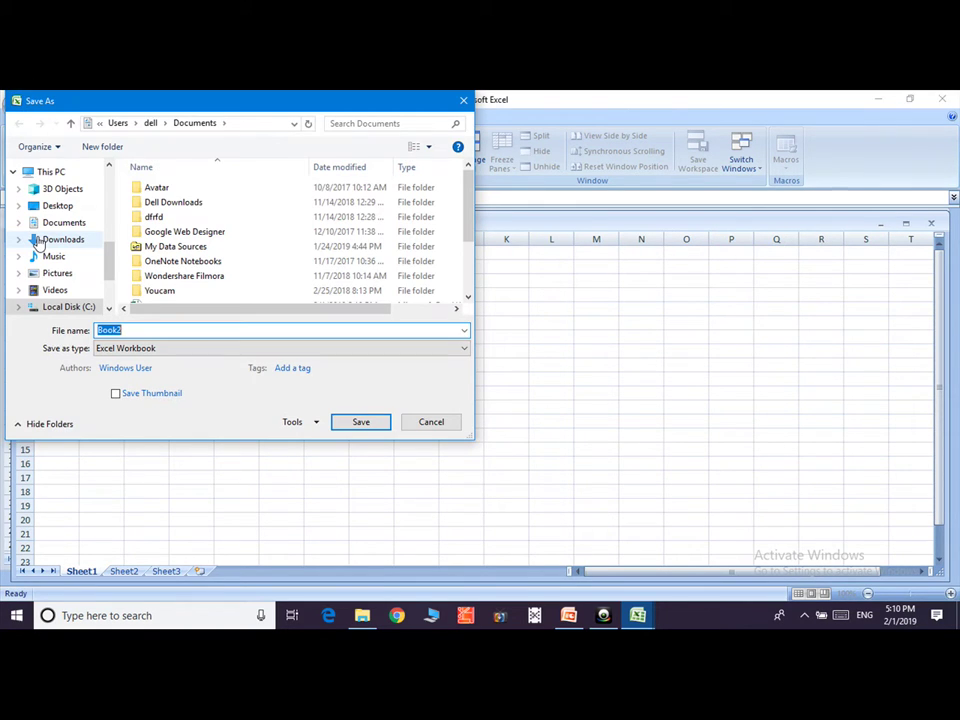
{"action": "type", "text": "b"}
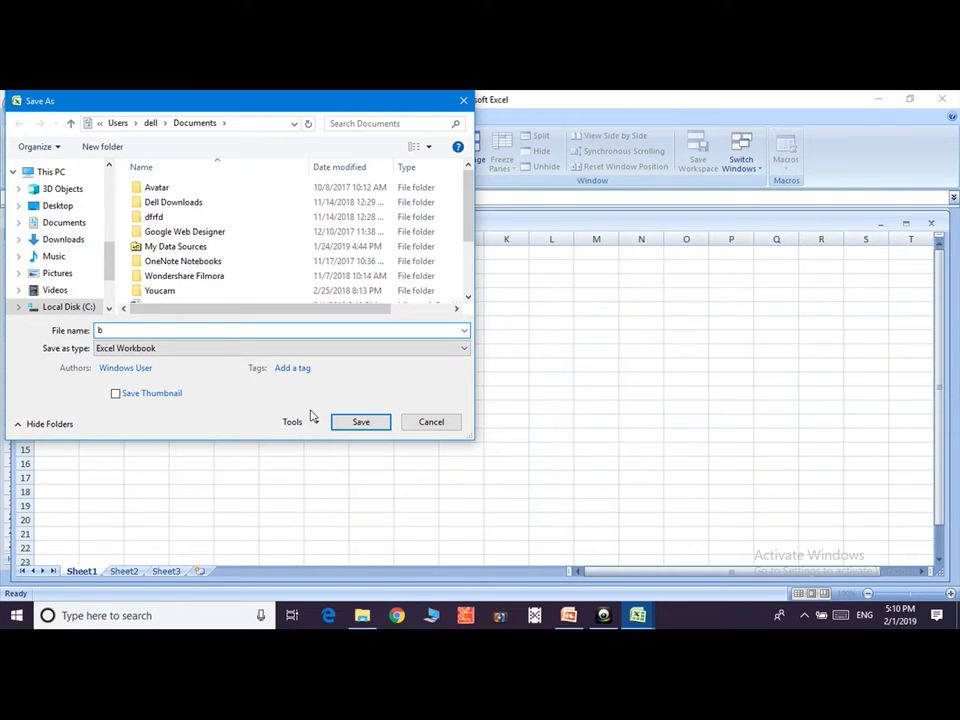
{"action": "left_click", "coordinate": [361, 422]}
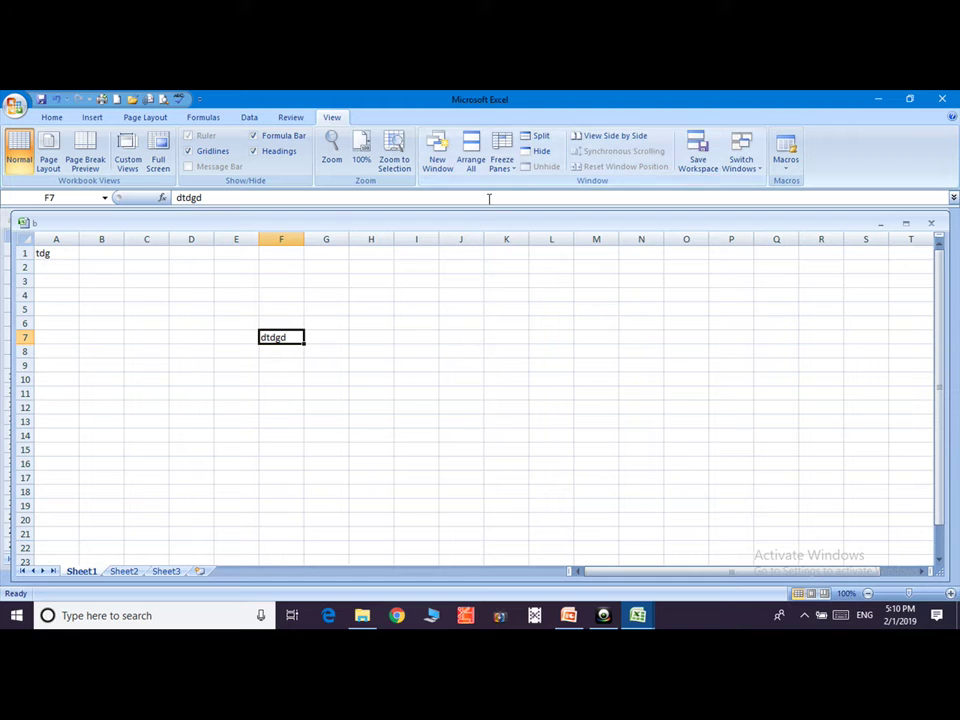
{"action": "left_click", "coordinate": [699, 163]}
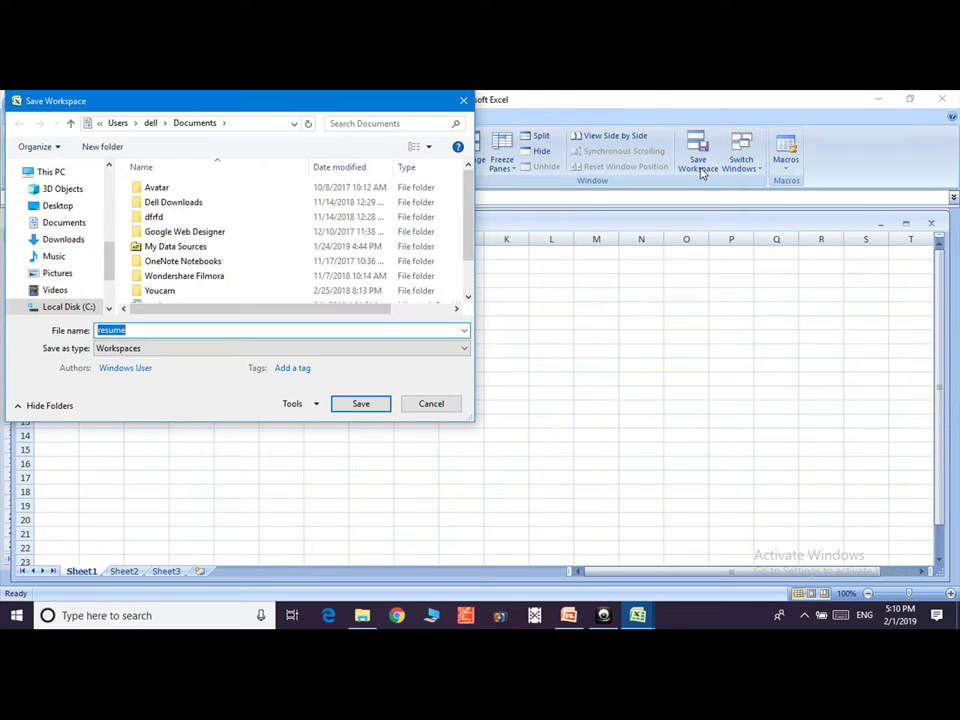
Type 'my space' as the workspace file name and save it.
{"action": "type", "text": "my "}
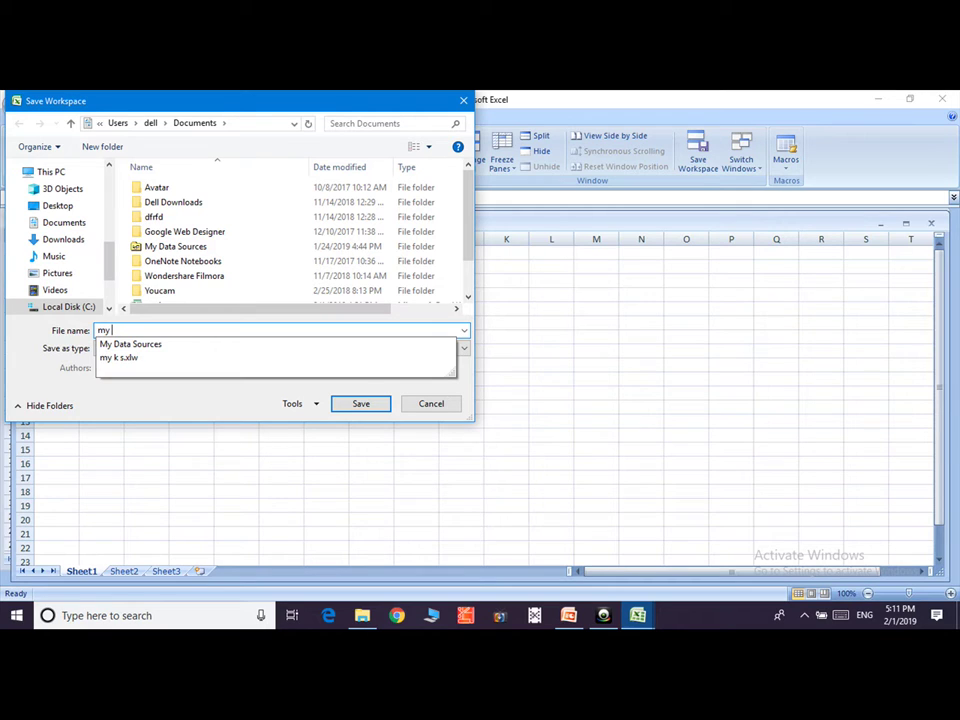
{"action": "type", "text": " s"}
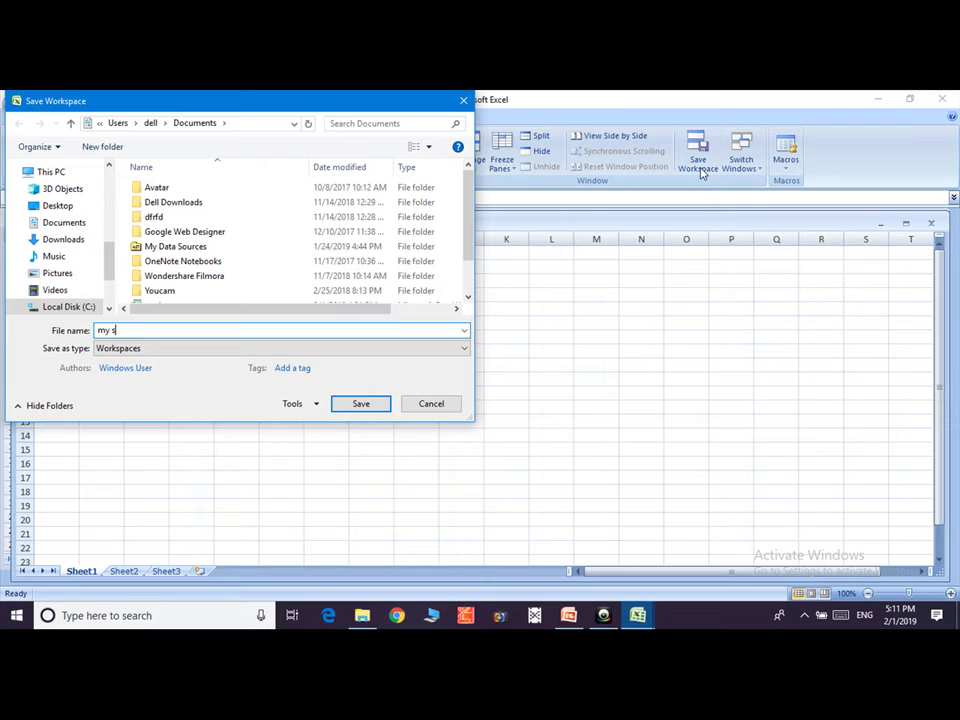
{"action": "type", "text": "n"}
{"action": "key", "text": "BackSpace"}
{"action": "type", "text": "p"}
{"action": "type", "text": "p"}
{"action": "key", "text": "BackSpace"}
{"action": "type", "text": "a"}
{"action": "type", "text": "c"}
{"action": "type", "text": "eee"}
{"action": "key", "text": "BackSpace"}
{"action": "key", "text": "BackSpace"}
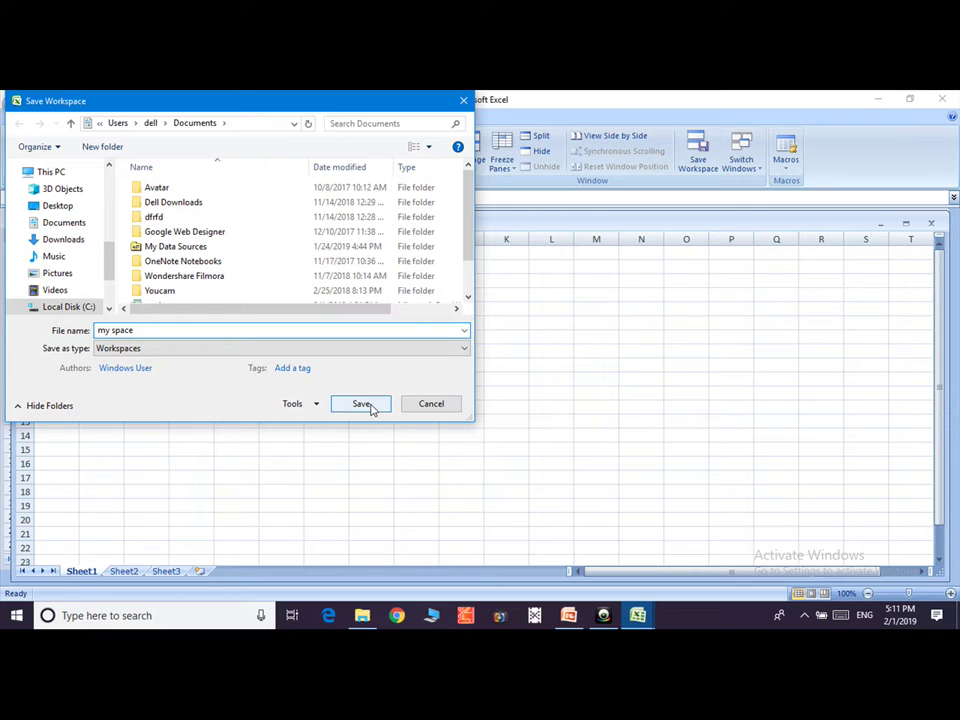
{"action": "left_click", "coordinate": [372, 407]}
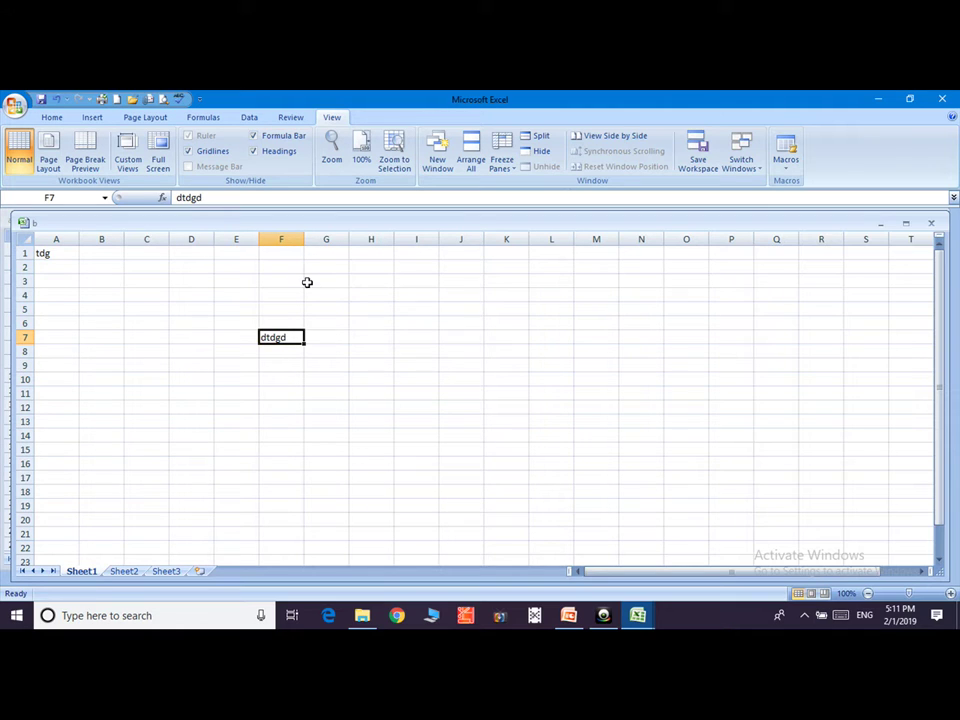
Close workbook b and quit Excel, then relaunch Microsoft Office Excel 2007 by searching 'exc'.
{"action": "left_click", "coordinate": [949, 98]}
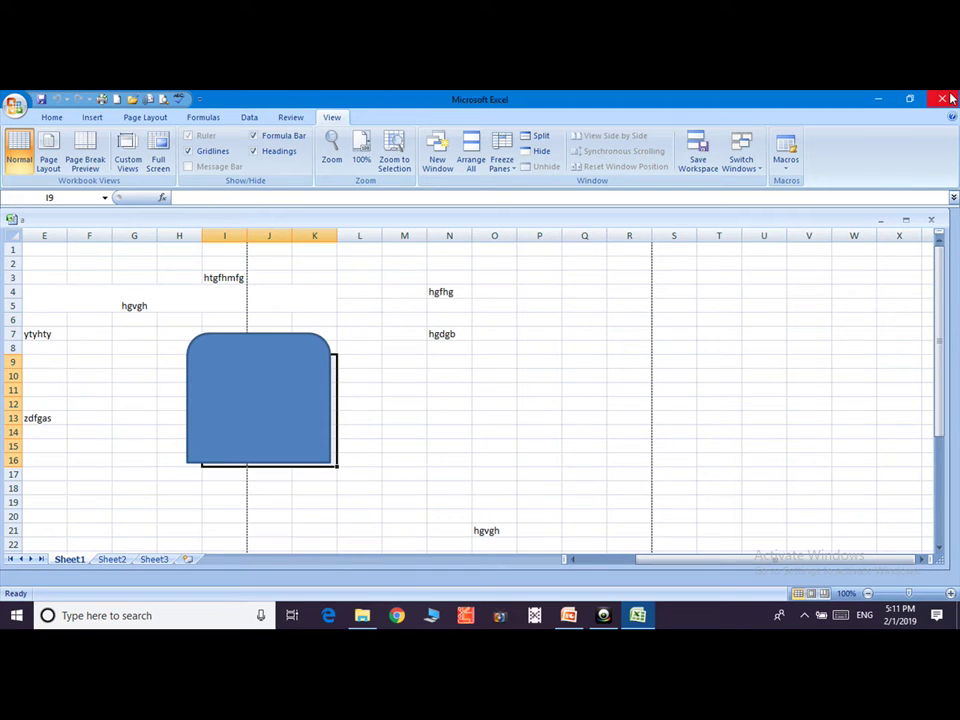
{"action": "left_click", "coordinate": [950, 98]}
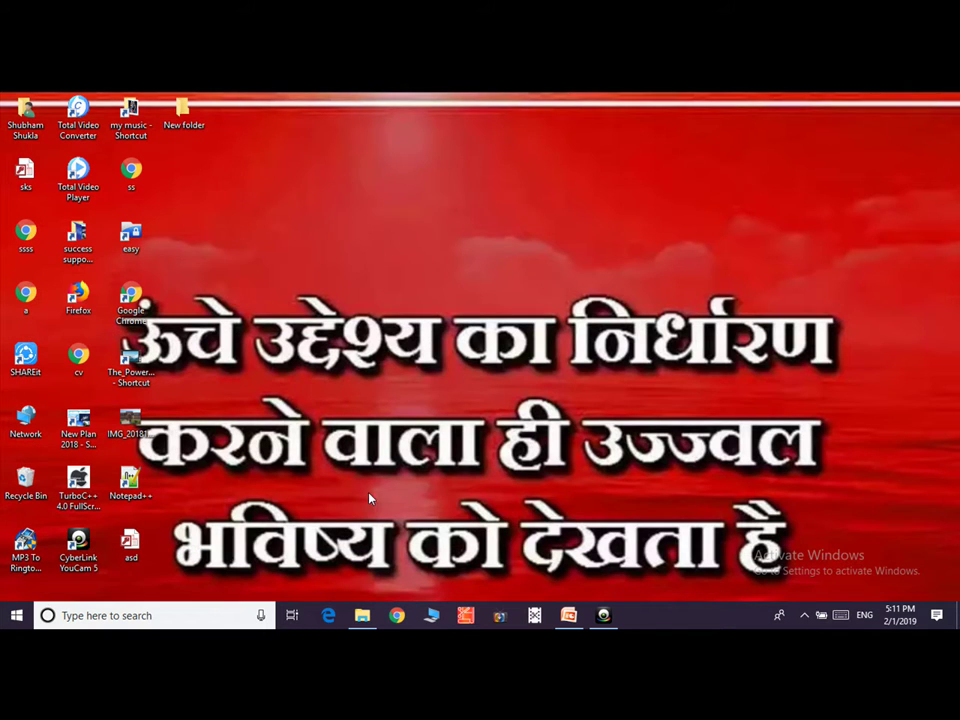
{"action": "left_click", "coordinate": [172, 617]}
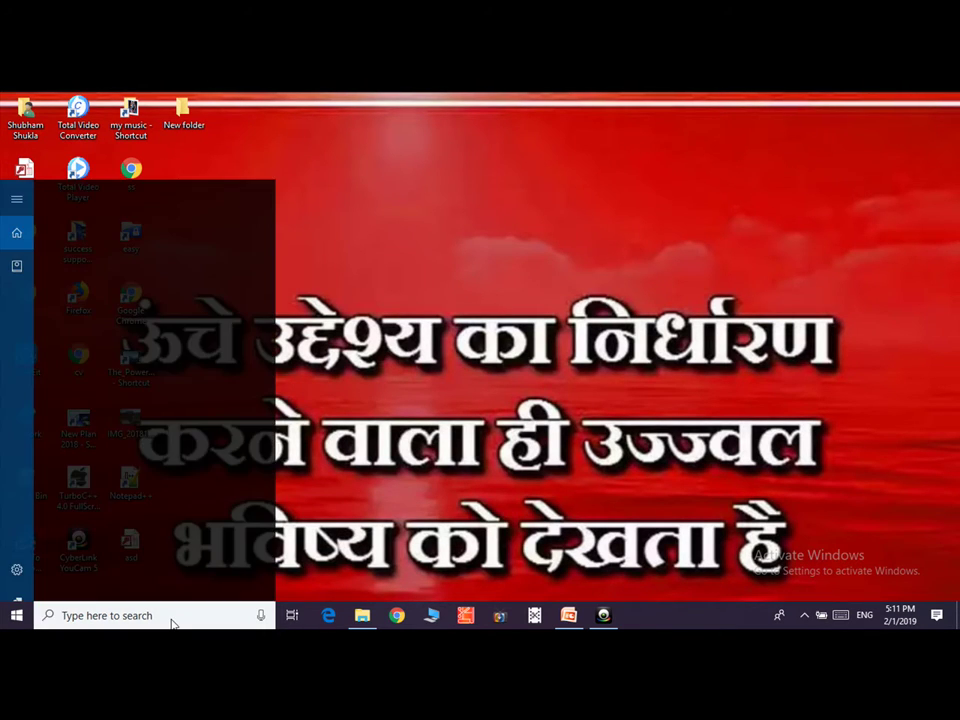
{"action": "type", "text": "e"}
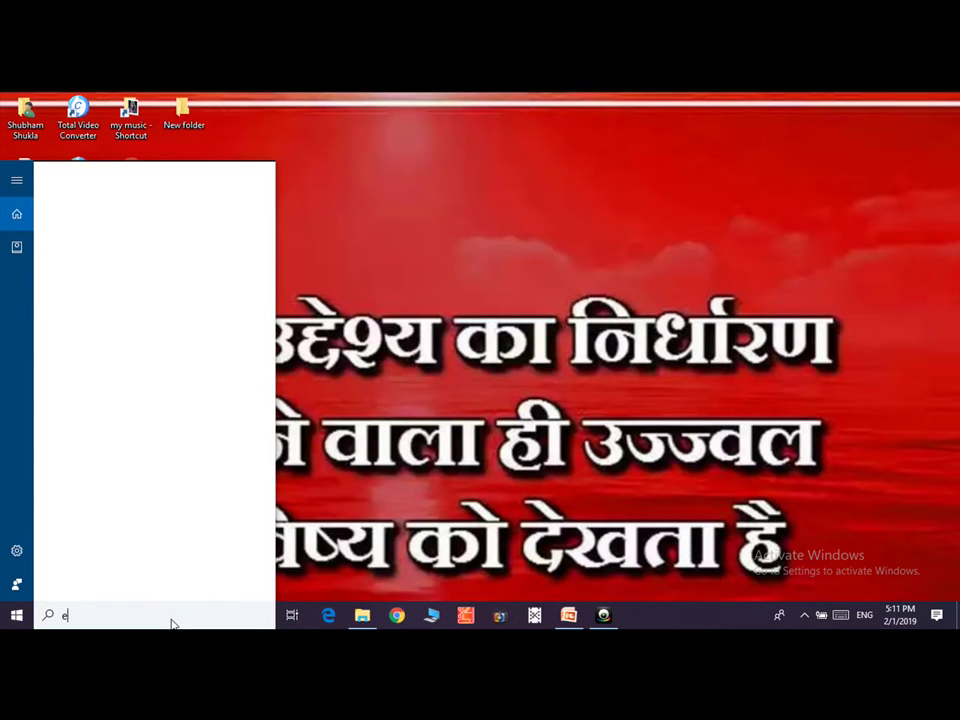
{"action": "type", "text": "xc"}
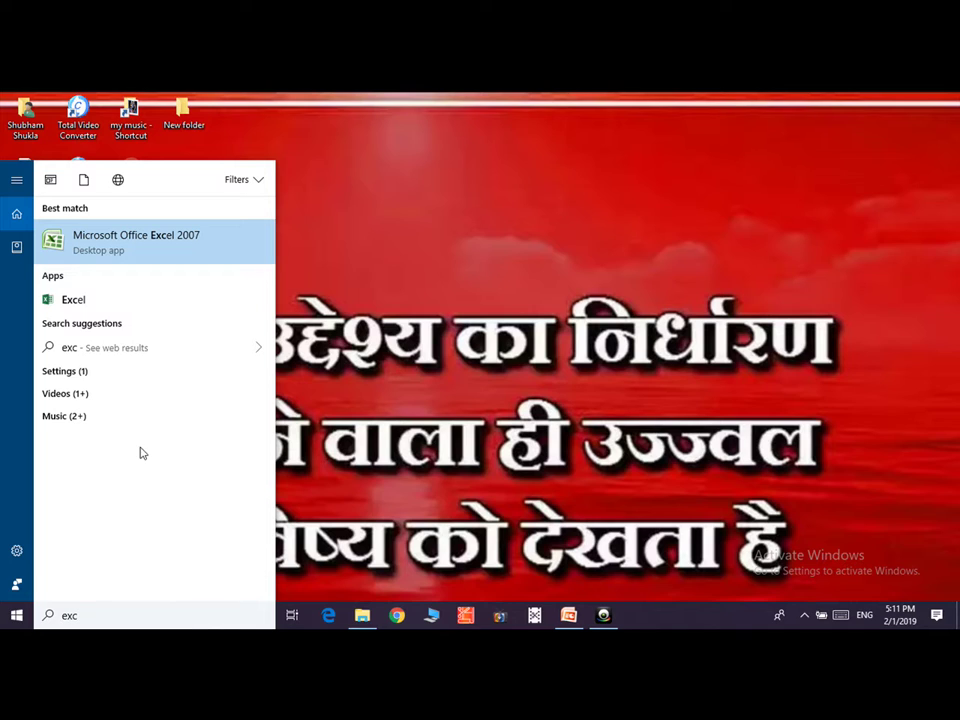
{"action": "left_click", "coordinate": [163, 245]}
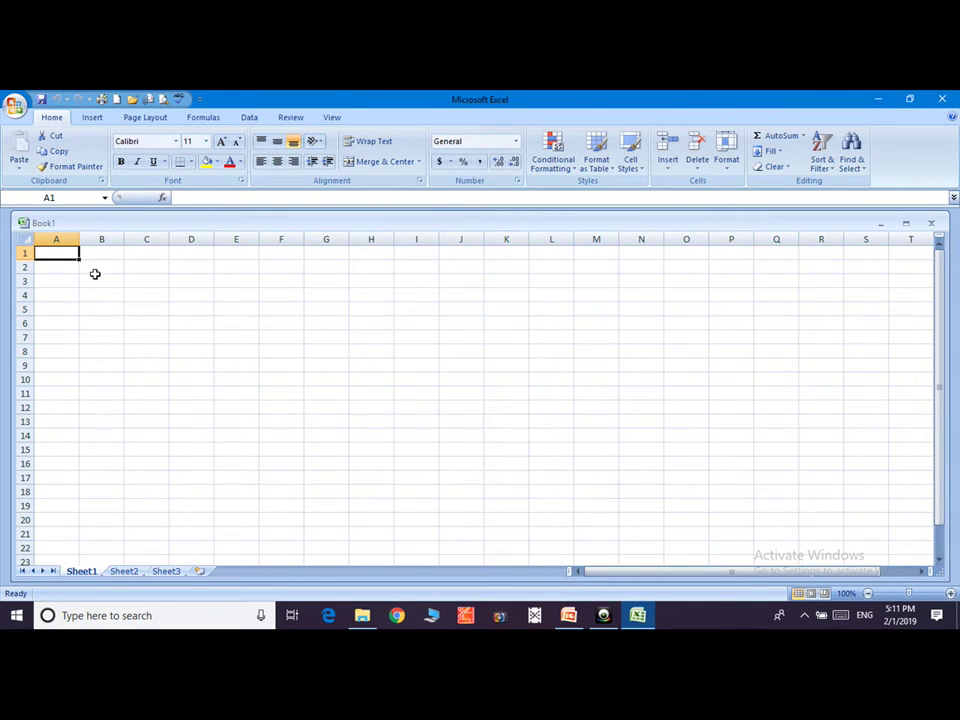
Reopen 'my space' from Recent Documents and move workbook b's window to reveal the other window.
{"action": "left_click", "coordinate": [14, 104]}
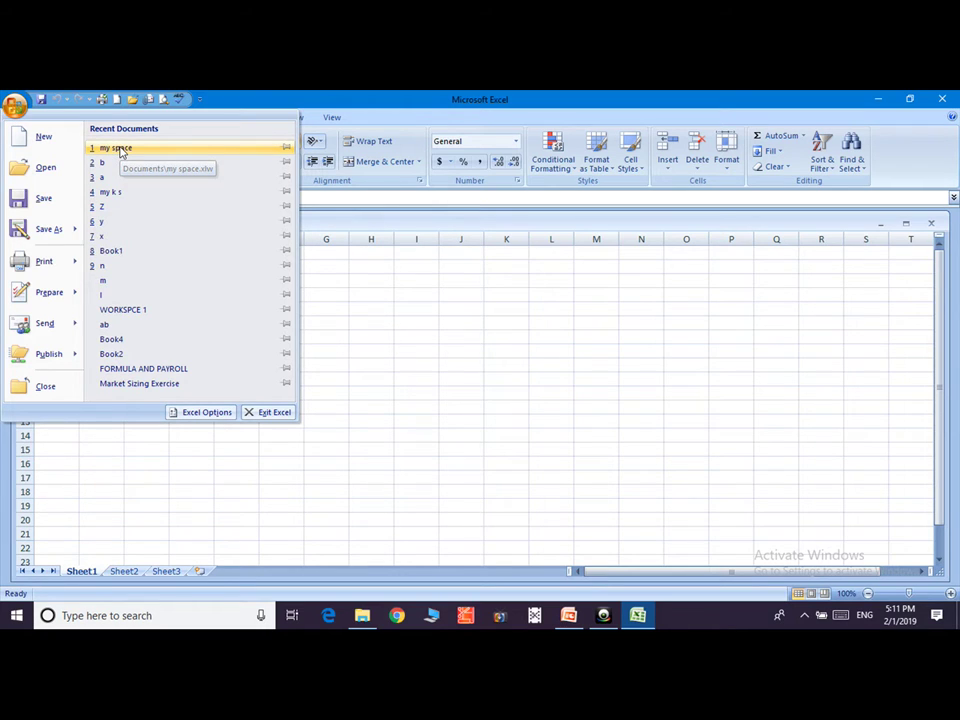
{"action": "left_click", "coordinate": [117, 148]}
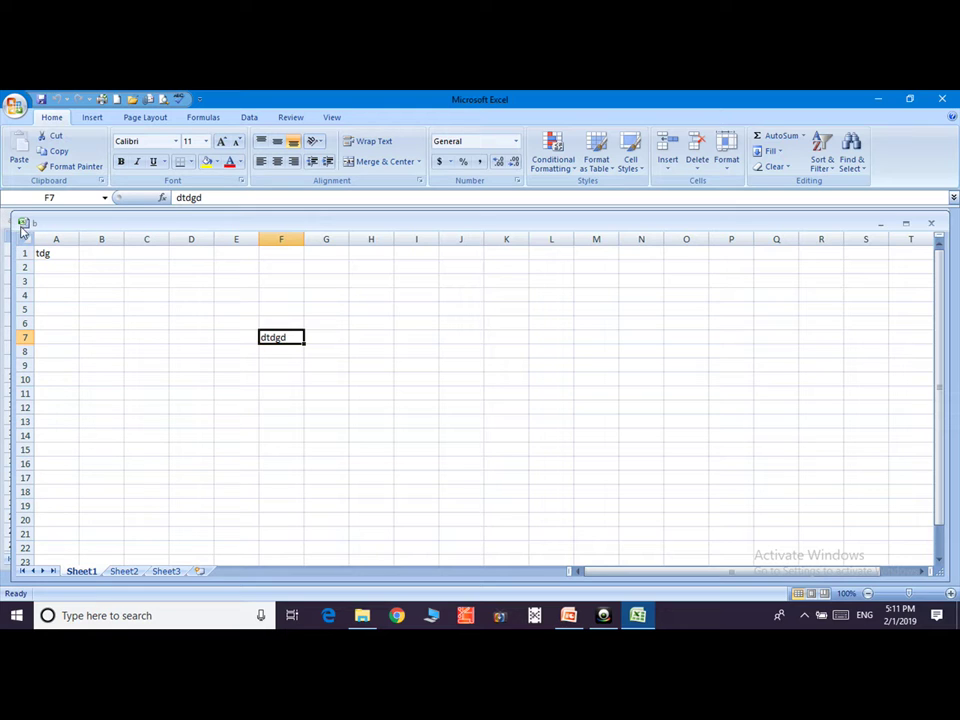
{"action": "left_click_drag", "start_coordinate": [10, 213], "coordinate": [16, 250]}
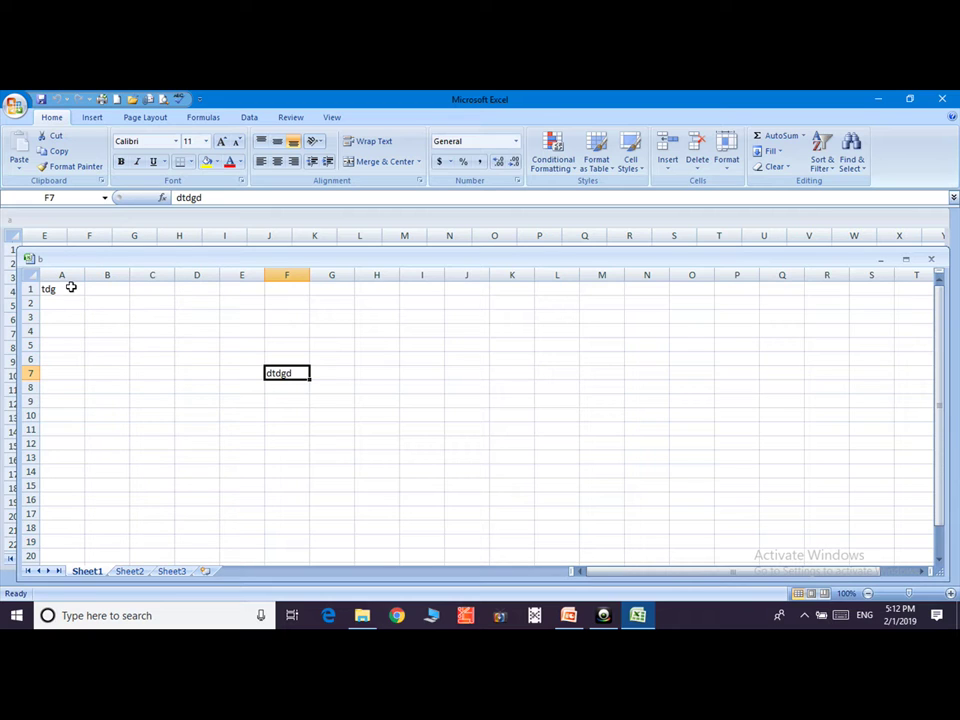
{"action": "left_click", "coordinate": [331, 119]}
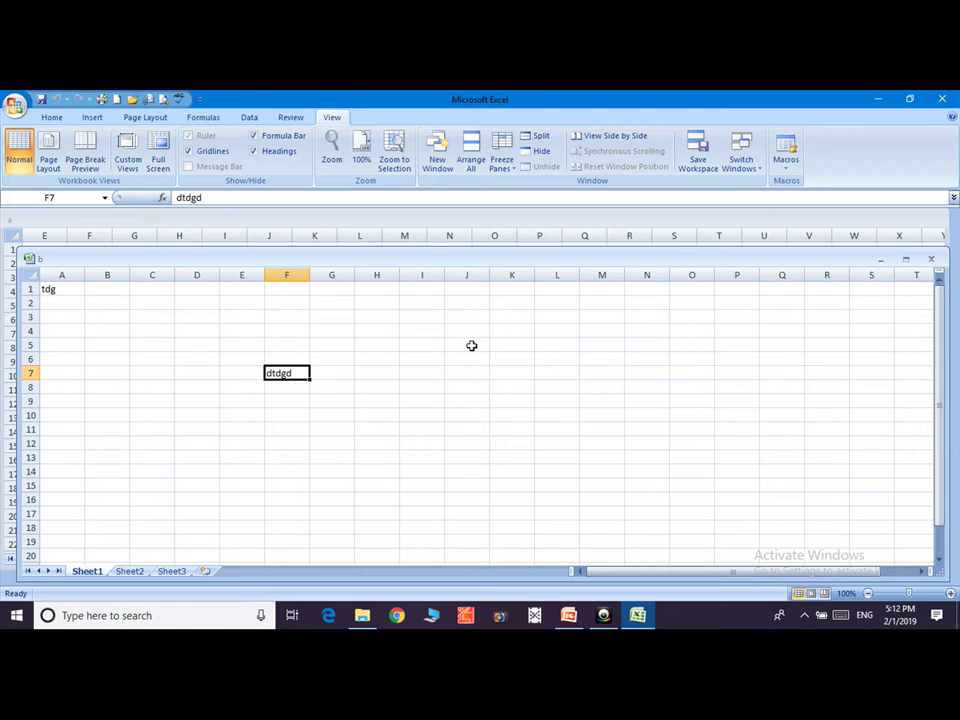
Start recording a new macro, Macro1, from the View tab's Macros menu.
{"action": "left_click", "coordinate": [471, 345]}
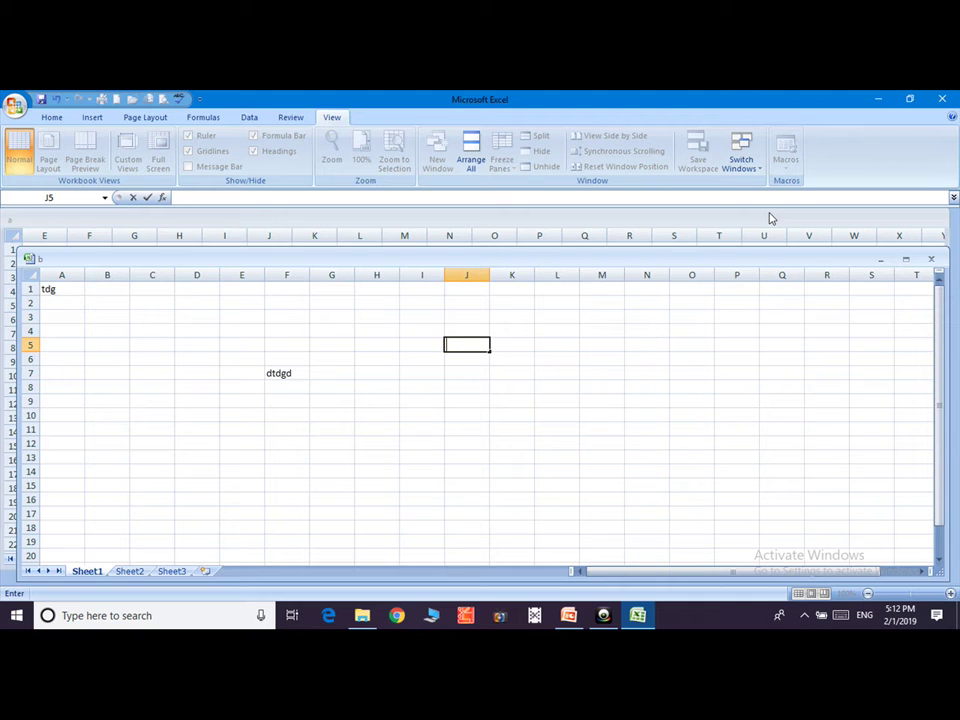
{"action": "left_click", "coordinate": [602, 400]}
{"action": "left_click", "coordinate": [783, 163]}
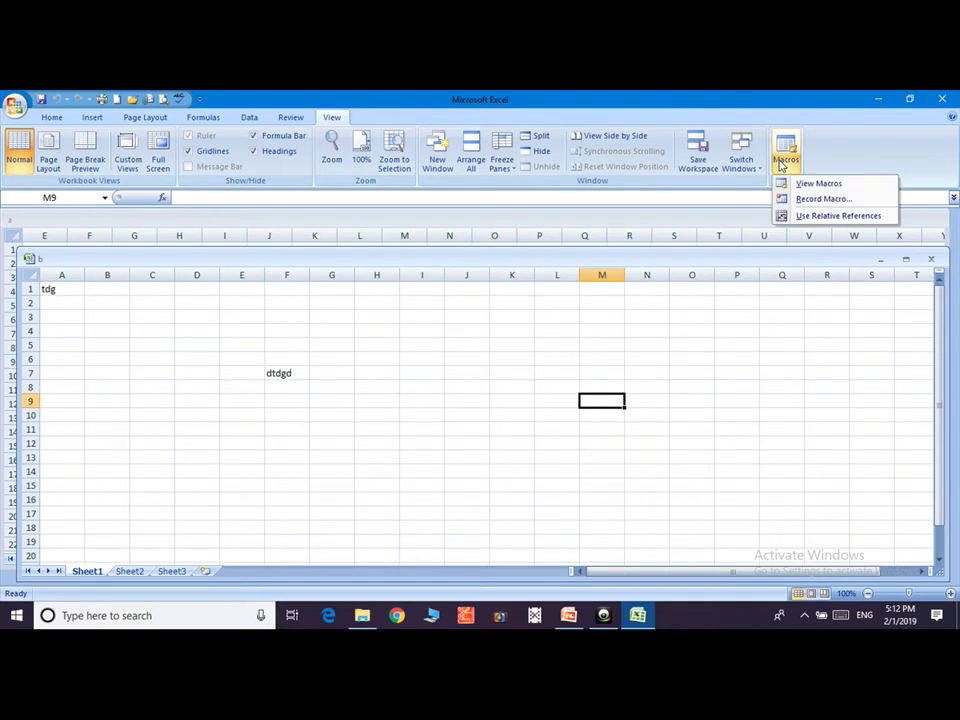
{"action": "left_click", "coordinate": [825, 198]}
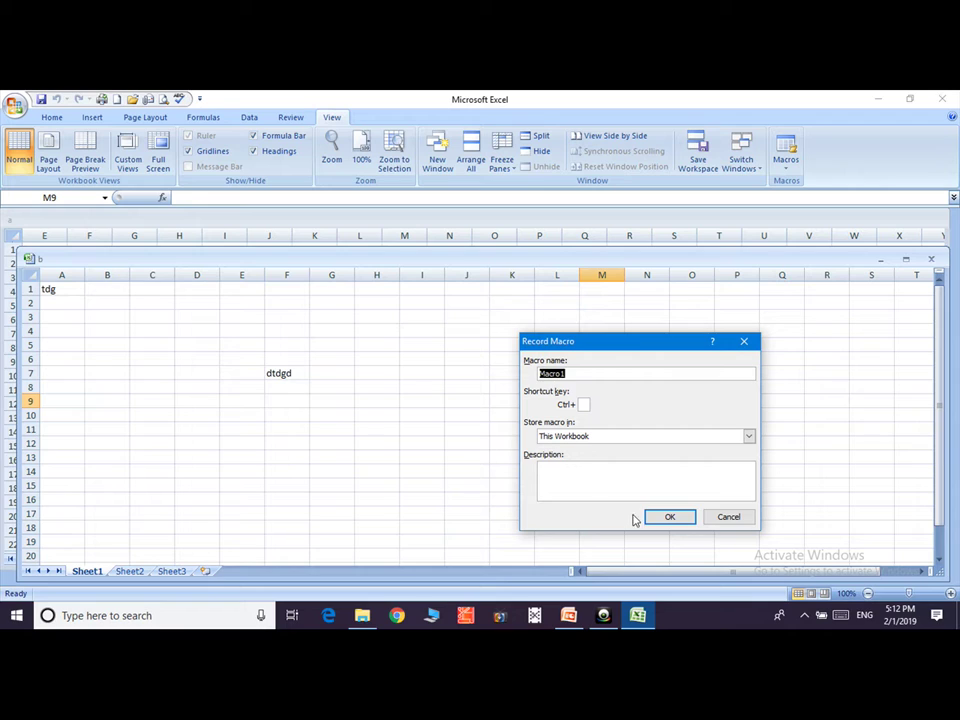
{"action": "left_click", "coordinate": [669, 518]}
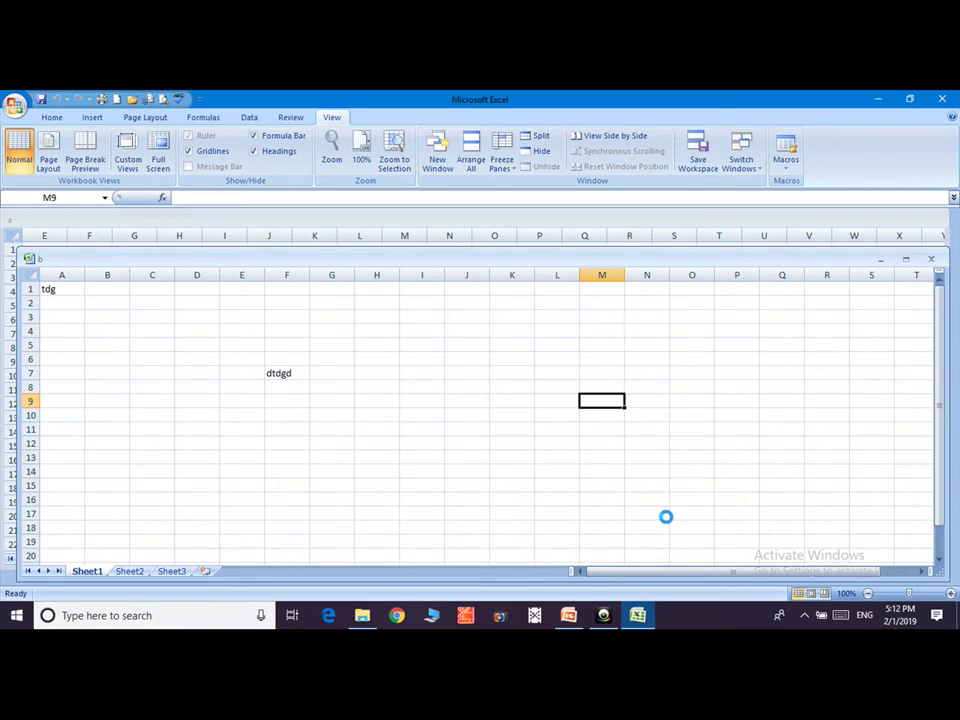
Type the numbers 1 through 9 down cells K7 to K15, then stop recording.
{"action": "left_click", "coordinate": [525, 370]}
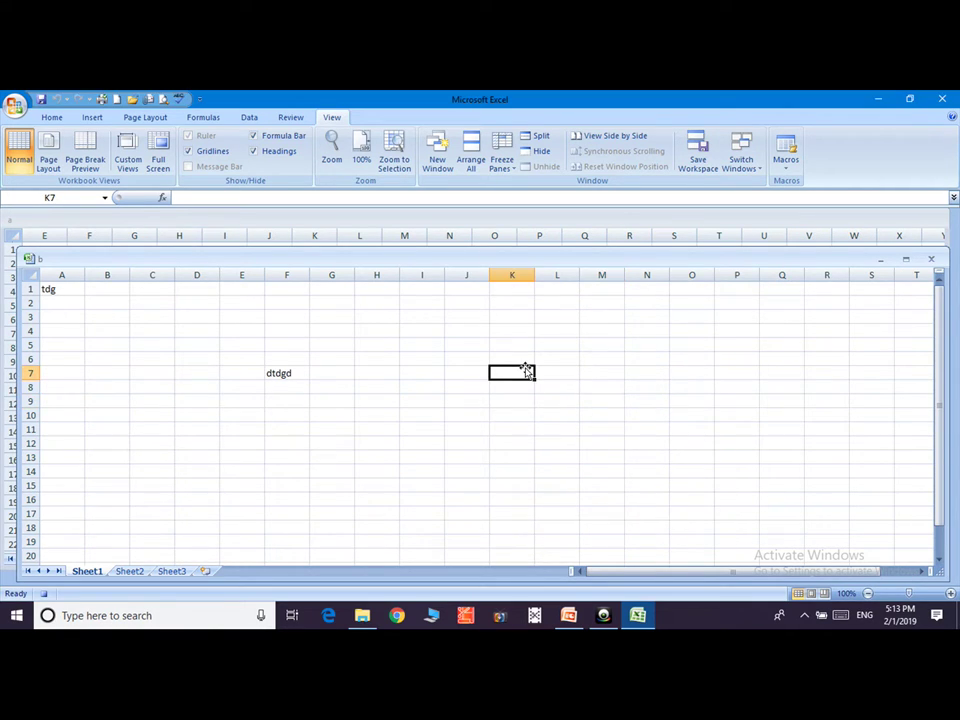
{"action": "type", "text": "1"}
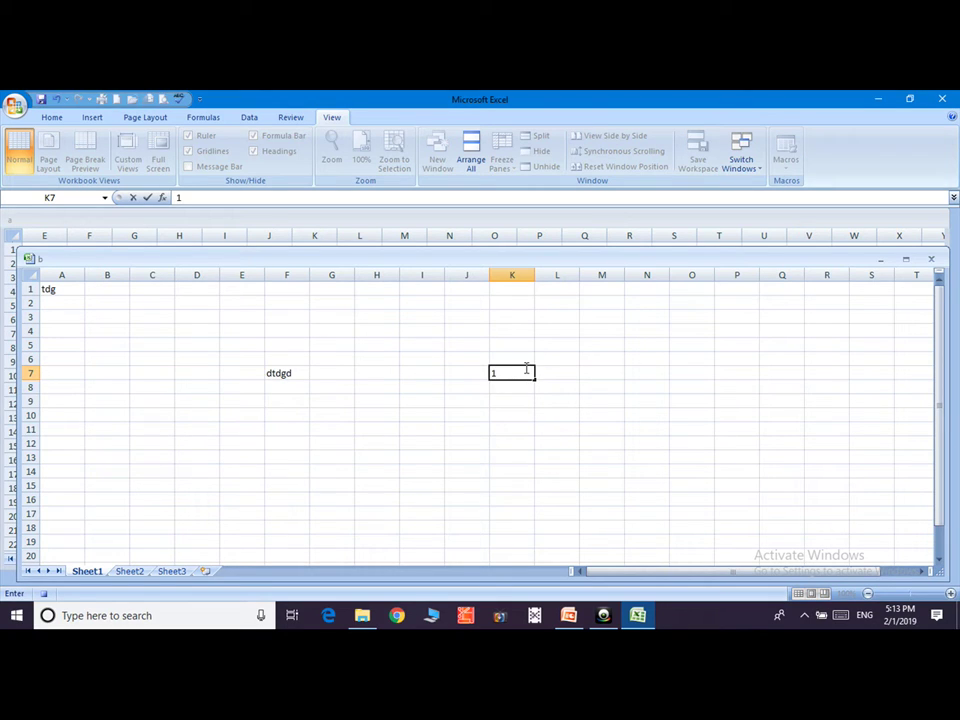
{"action": "key", "text": "Return"}
{"action": "type", "text": "2"}
{"action": "key", "text": "Return"}
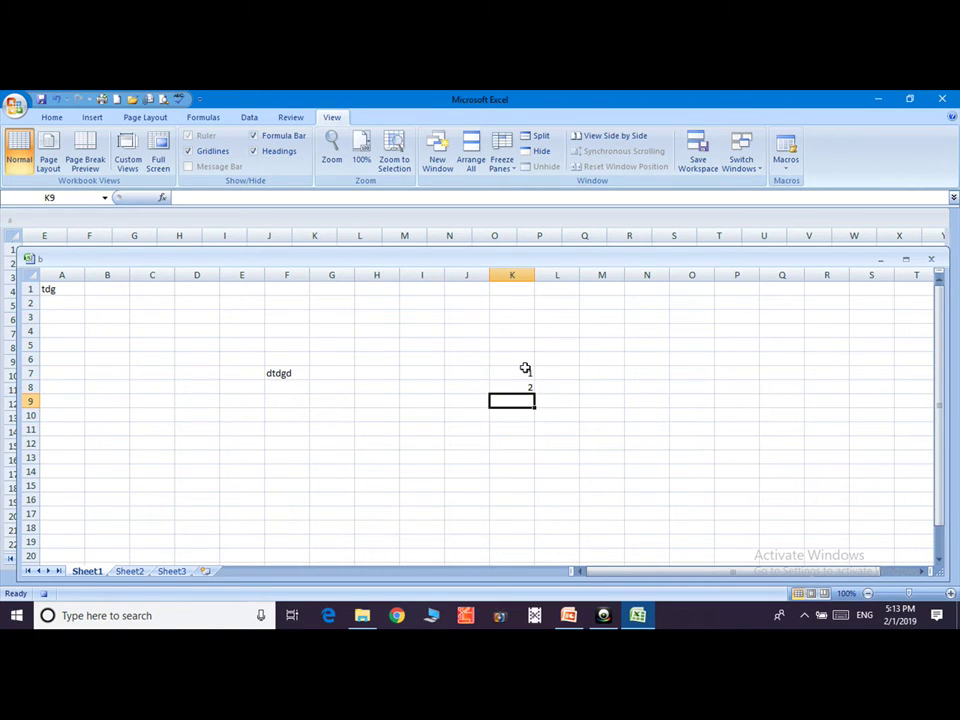
{"action": "key", "text": "Return"}
{"action": "key", "text": "Up"}
{"action": "type", "text": "3"}
{"action": "key", "text": "Return"}
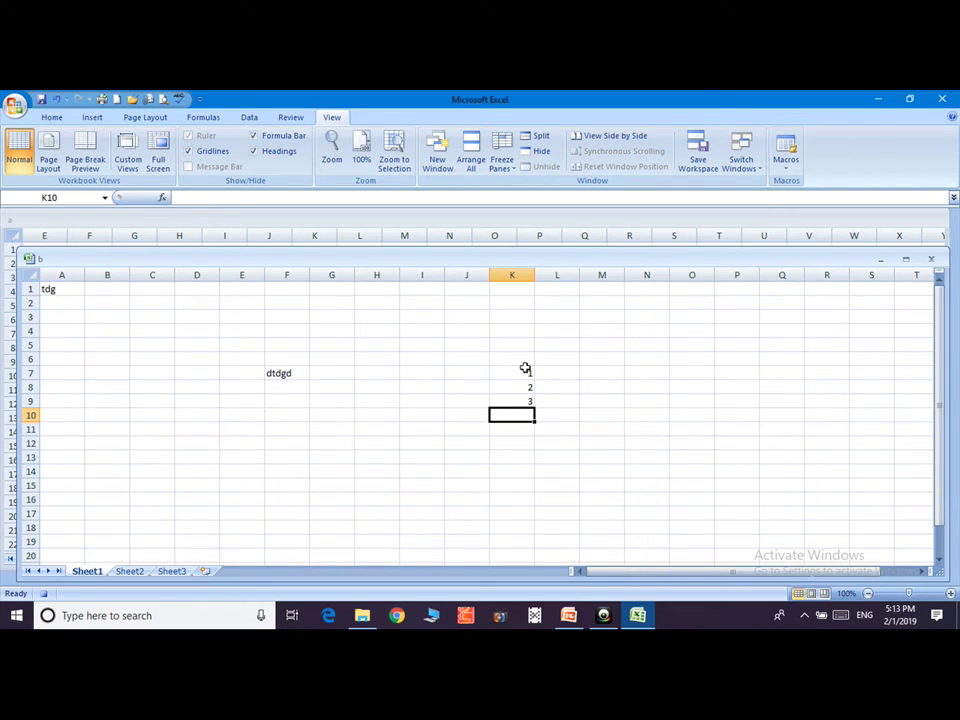
{"action": "type", "text": "4"}
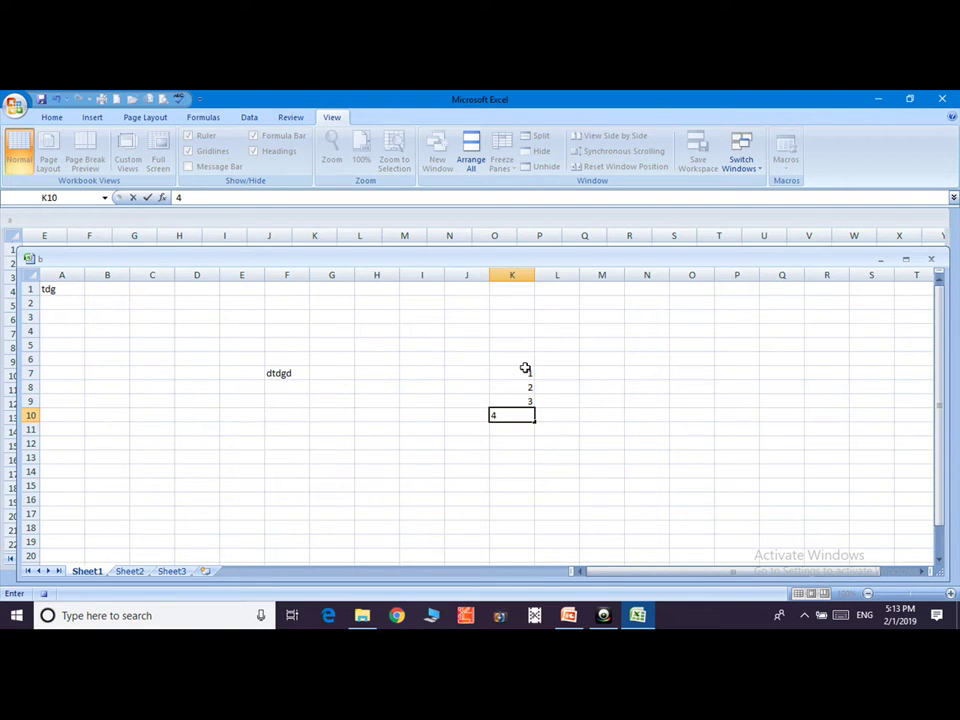
{"action": "key", "text": "Return"}
{"action": "type", "text": "5"}
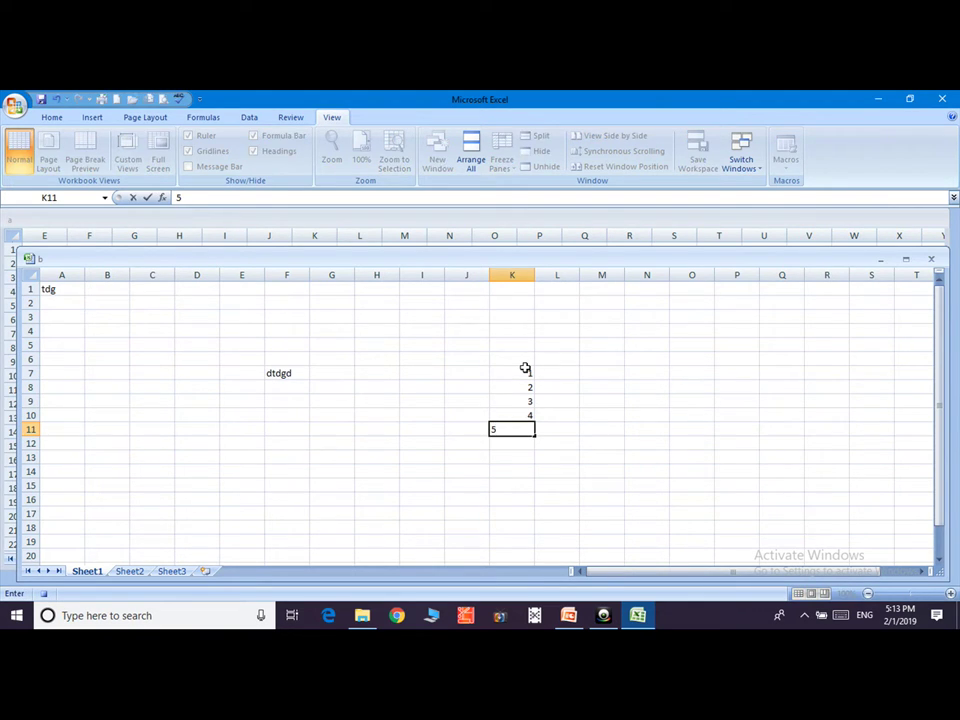
{"action": "key", "text": "Return"}
{"action": "type", "text": "6"}
{"action": "key", "text": "Return"}
{"action": "type", "text": "7"}
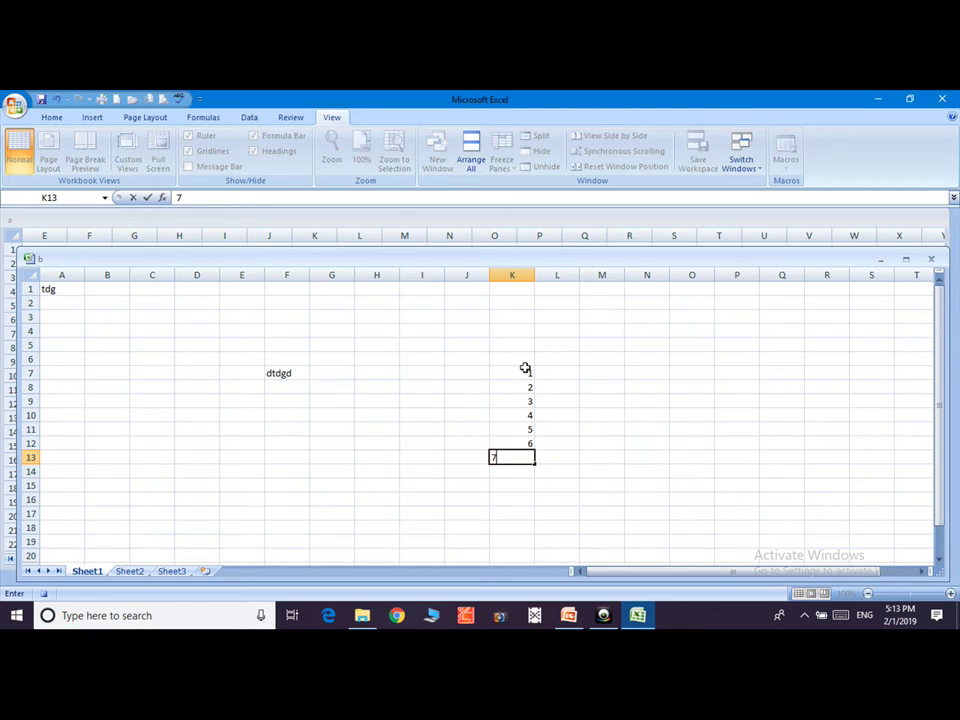
{"action": "key", "text": "Return"}
{"action": "type", "text": "8"}
{"action": "key", "text": "Return"}
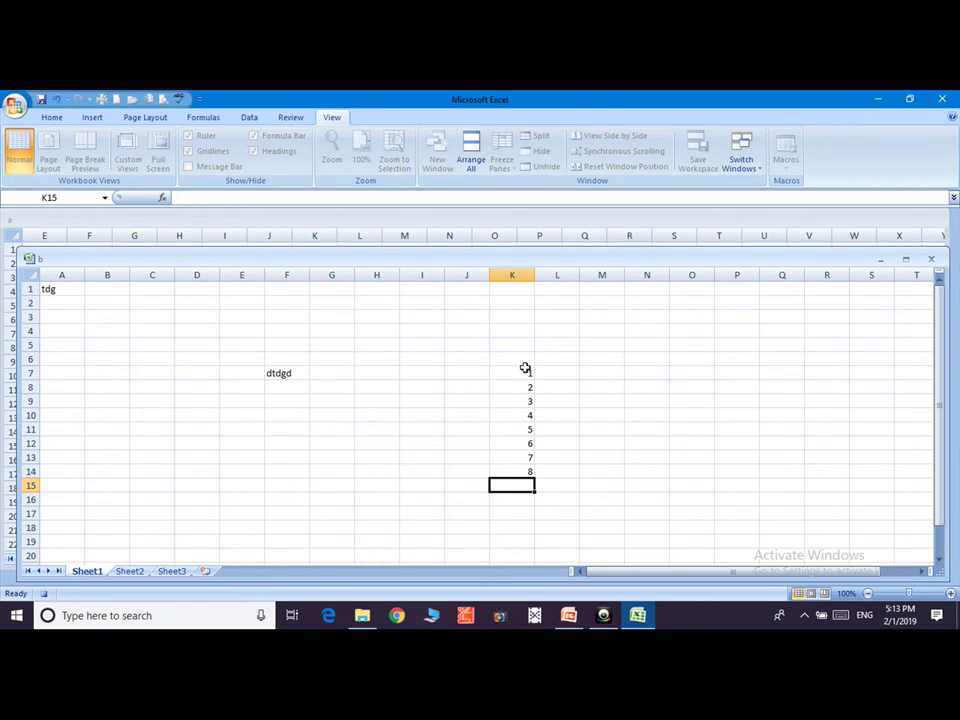
{"action": "type", "text": "9"}
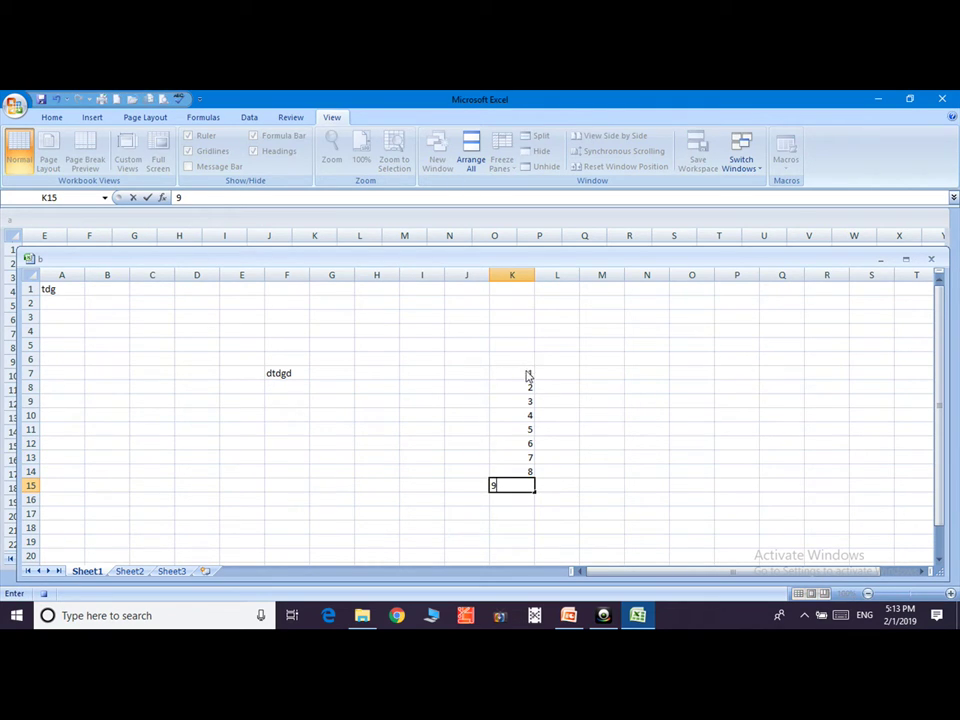
{"action": "left_click", "coordinate": [510, 526]}
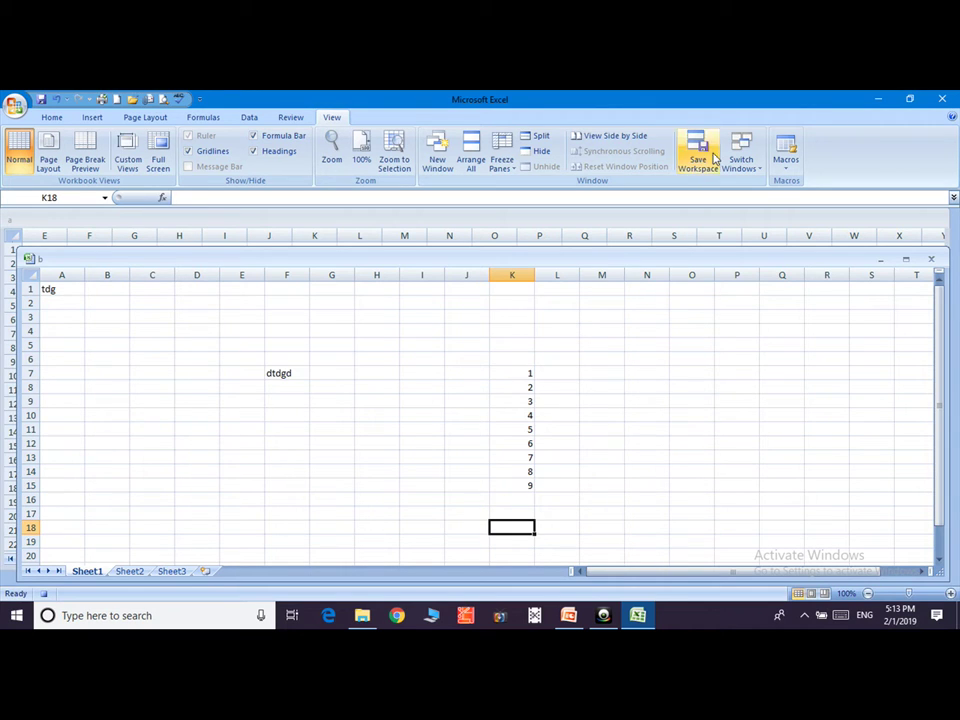
{"action": "left_click", "coordinate": [795, 167]}
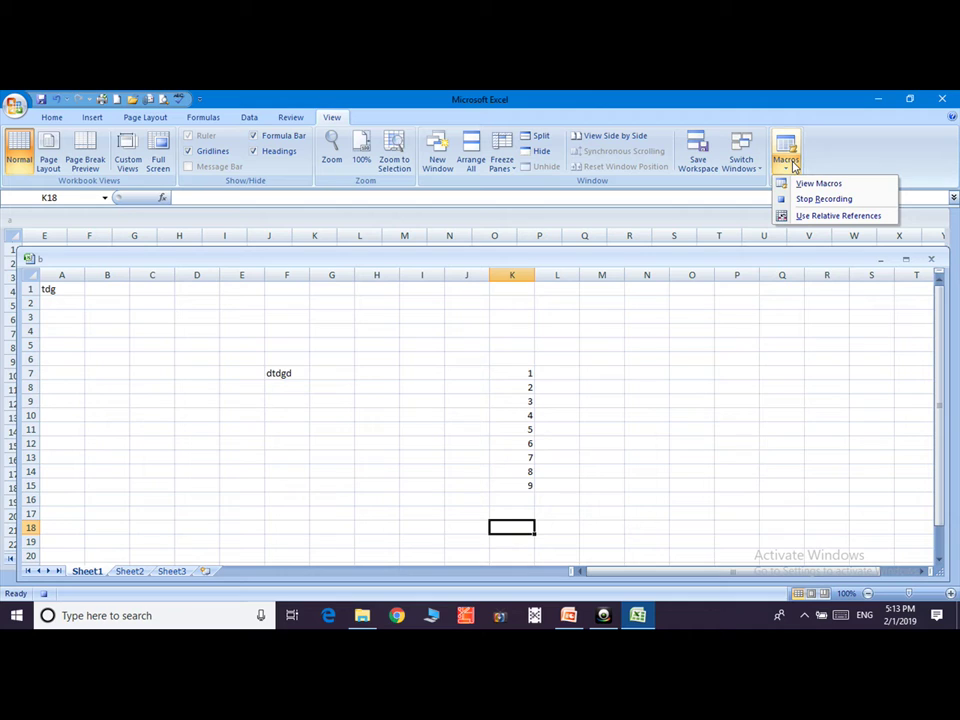
{"action": "left_click", "coordinate": [814, 199]}
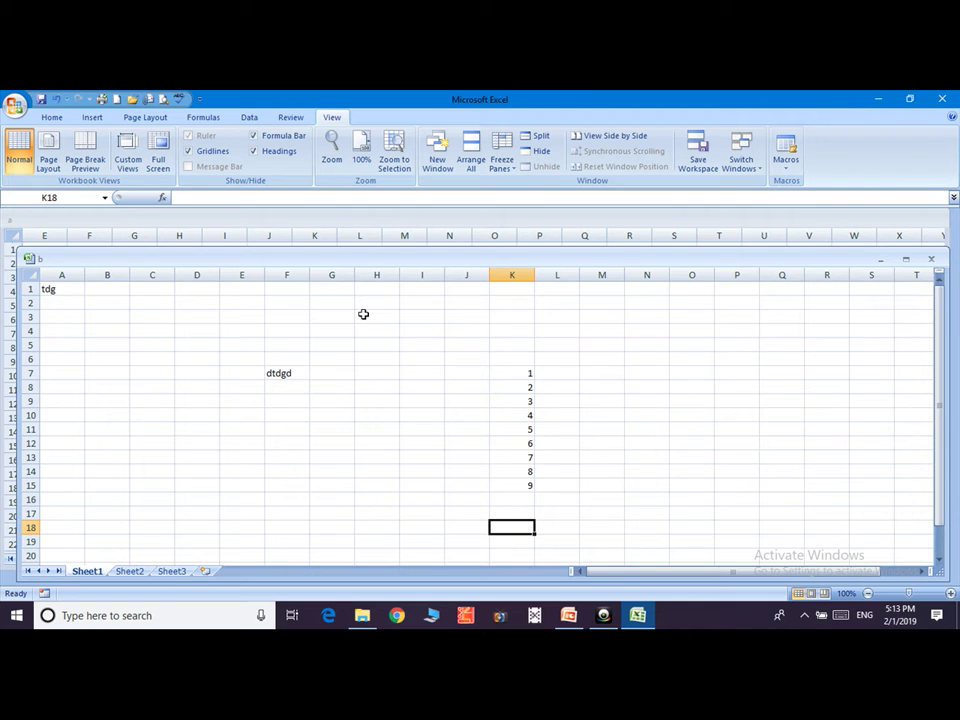
Switch to Sheet2 and run Macro1 from View Macros, filling K7:K15 with 1–9.
{"action": "left_click", "coordinate": [128, 571]}
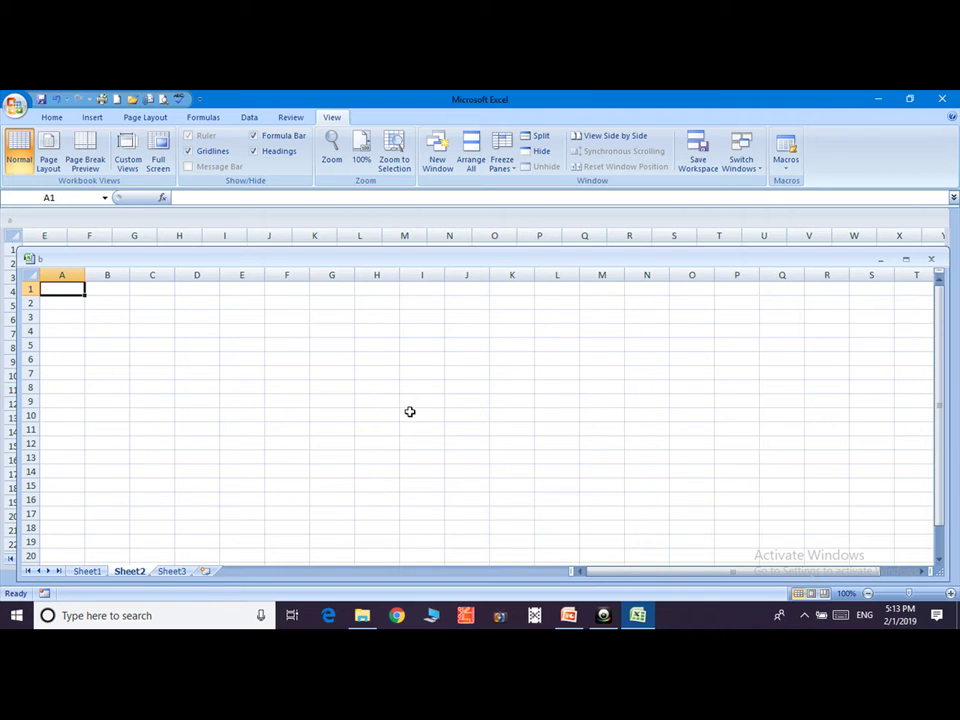
{"action": "left_click", "coordinate": [788, 163]}
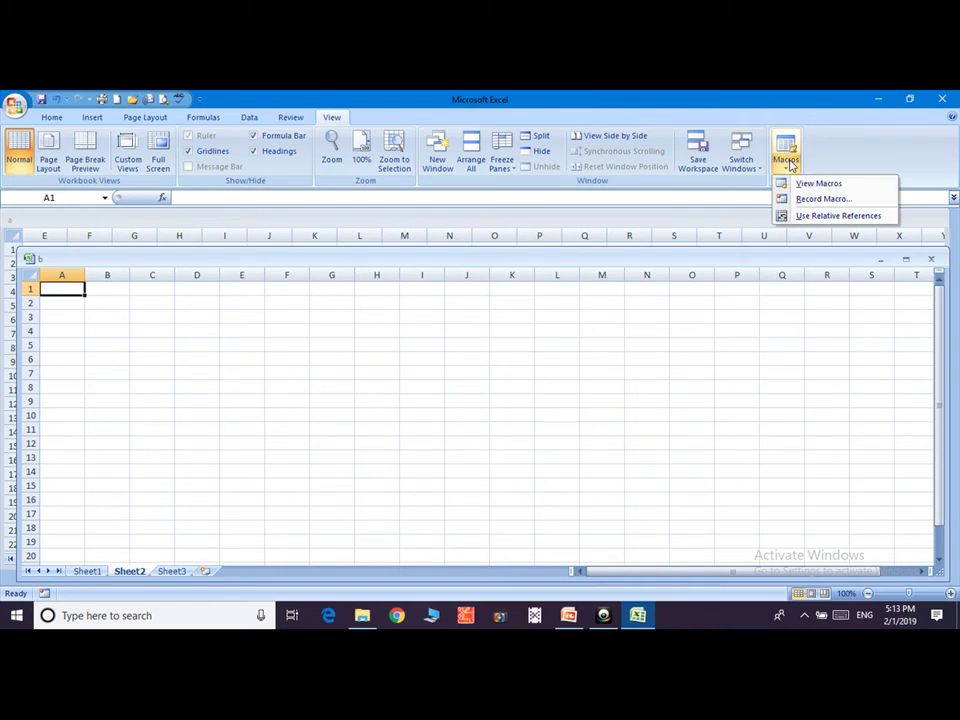
{"action": "left_click", "coordinate": [818, 183]}
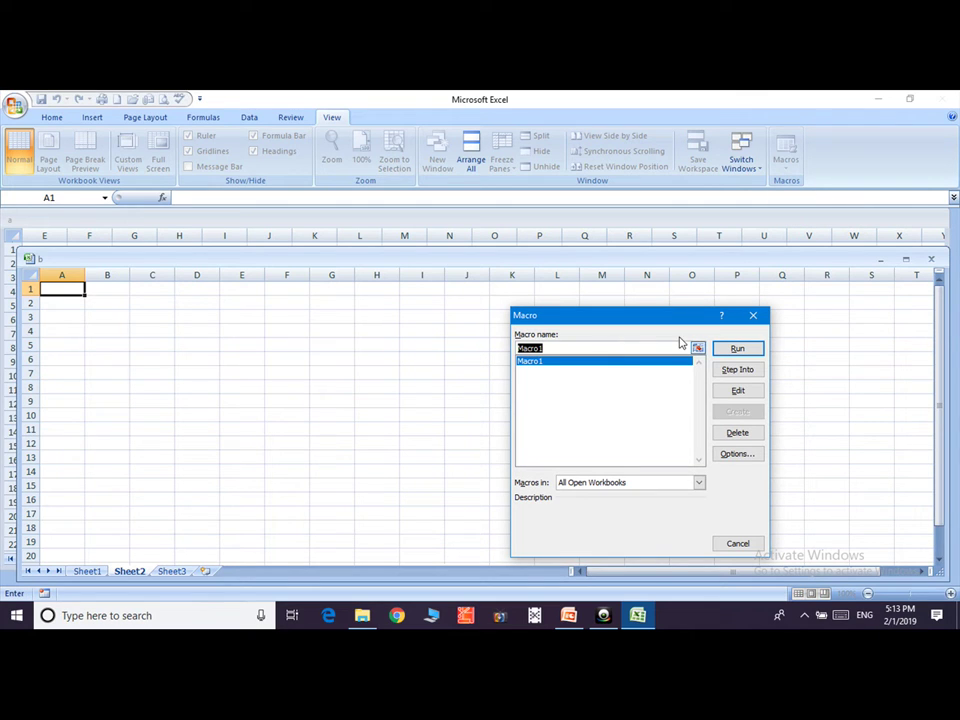
{"action": "left_click", "coordinate": [716, 352]}
{"action": "left_click", "coordinate": [737, 349]}
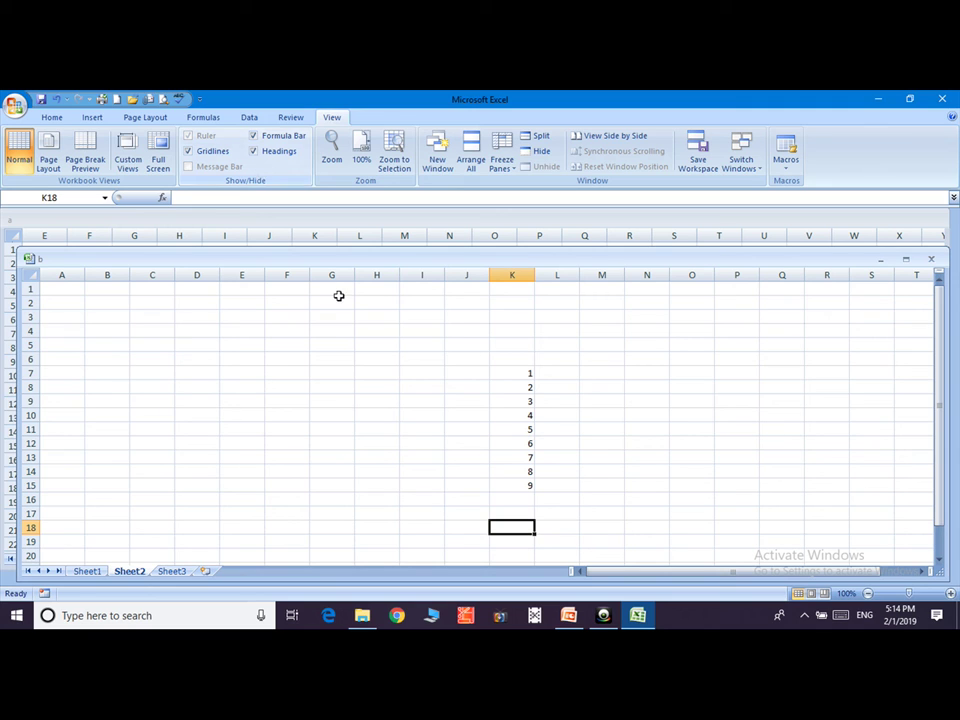
{"action": "left_click", "coordinate": [604, 616]}
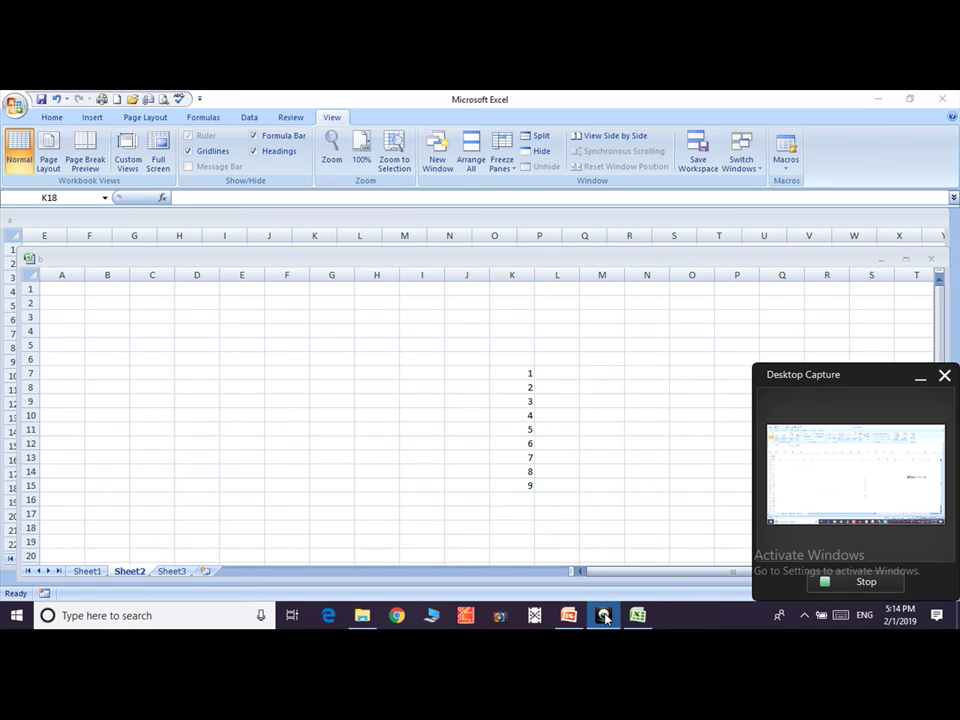